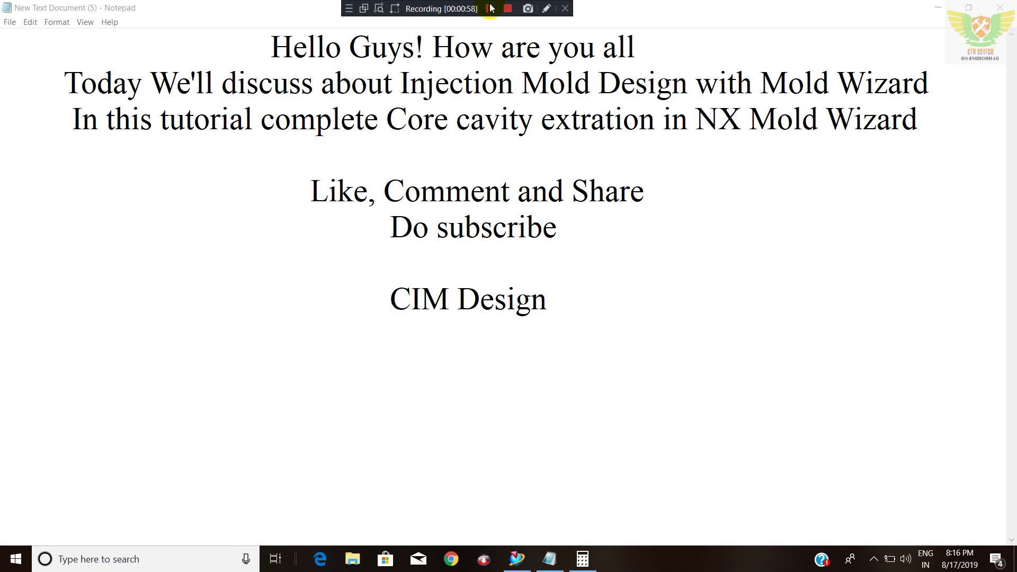
# Minimize the Notepad intro notes so NX 12 shows model13.prt with its orange body
pyautogui.click(934, 5)
pyautogui.scroll(2, 636, 235)
pyautogui.scroll(-2, 610, 248)
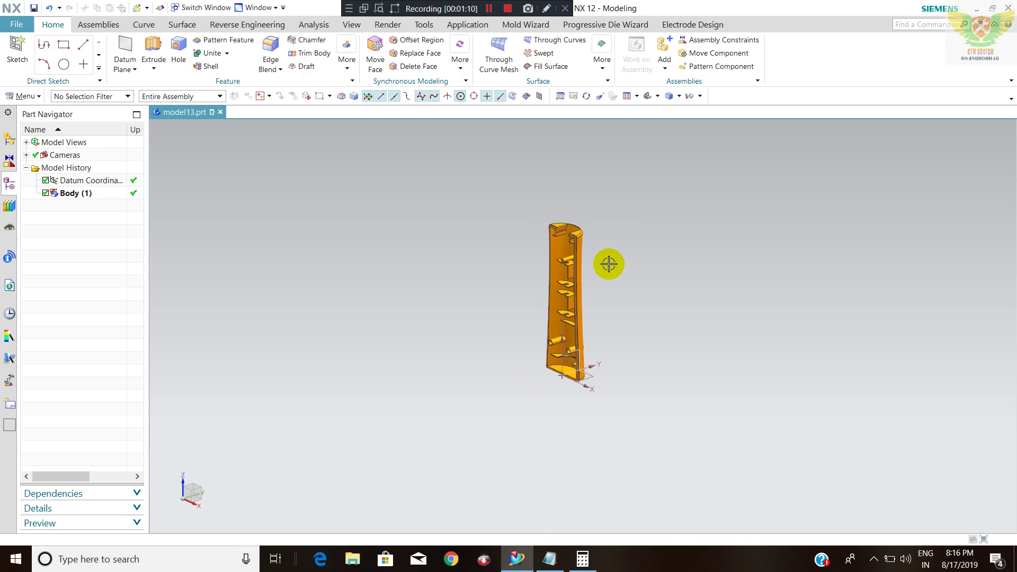
# Orbit and zoom around the half-shell housing to inspect its sides and interior
pyautogui.moveTo(555, 277)
pyautogui.mouseDown(button='middle')
pyautogui.moveTo(601, 270)
pyautogui.moveTo(538, 209)
pyautogui.moveTo(518, 265)
pyautogui.moveTo(538, 245)
pyautogui.moveTo(545, 284)
pyautogui.mouseUp(button='middle')
pyautogui.scroll(5, 520, 295)
pyautogui.scroll(-5, 520, 294)
pyautogui.scroll(3, 546, 286)
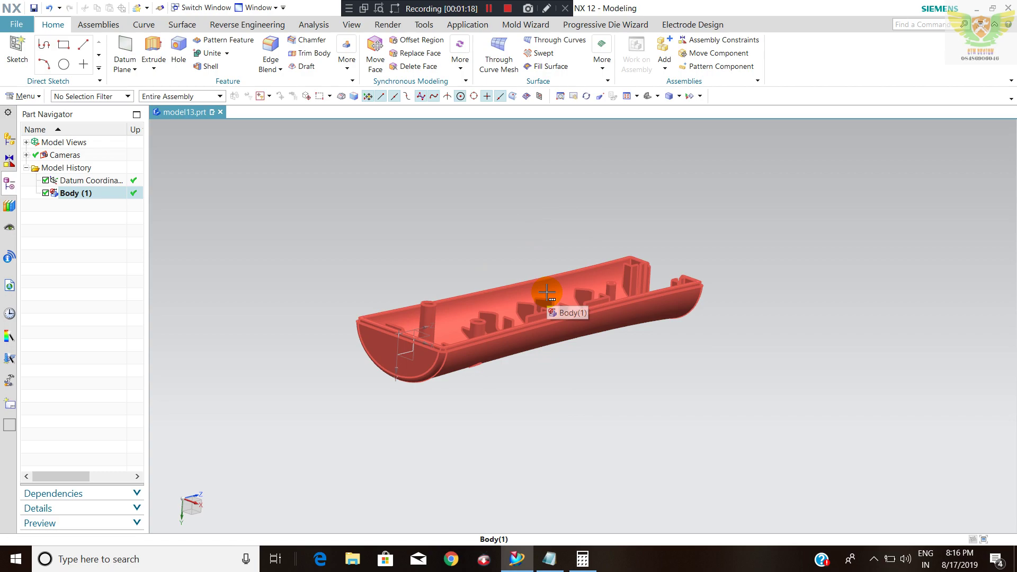
pyautogui.moveTo(551, 295)
pyautogui.mouseDown(button='middle')
pyautogui.moveTo(669, 318)
pyautogui.moveTo(579, 317)
pyautogui.moveTo(643, 334)
pyautogui.moveTo(631, 352)
pyautogui.moveTo(625, 443)
pyautogui.mouseUp(button='middle')
pyautogui.scroll(3, 654, 335)
pyautogui.scroll(-3, 653, 335)
pyautogui.scroll(3, 620, 341)
pyautogui.scroll(-1, 616, 316)
pyautogui.scroll(3, 636, 344)
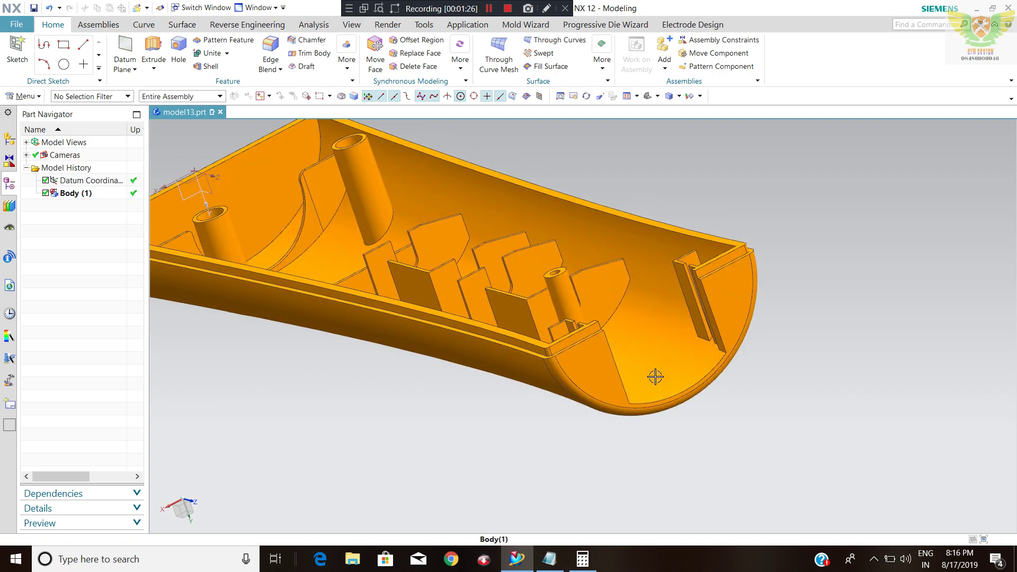
pyautogui.scroll(-3, 645, 345)
pyautogui.scroll(3, 665, 358)
pyautogui.moveTo(664, 358)
pyautogui.mouseDown(button='middle')
pyautogui.moveTo(733, 361)
pyautogui.moveTo(743, 331)
pyautogui.moveTo(708, 311)
pyautogui.moveTo(665, 318)
pyautogui.moveTo(660, 334)
pyautogui.moveTo(437, 379)
pyautogui.mouseUp(button='middle')
pyautogui.scroll(-3, 681, 363)
pyautogui.scroll(3, 733, 360)
pyautogui.scroll(-3, 737, 381)
pyautogui.scroll(3, 419, 370)
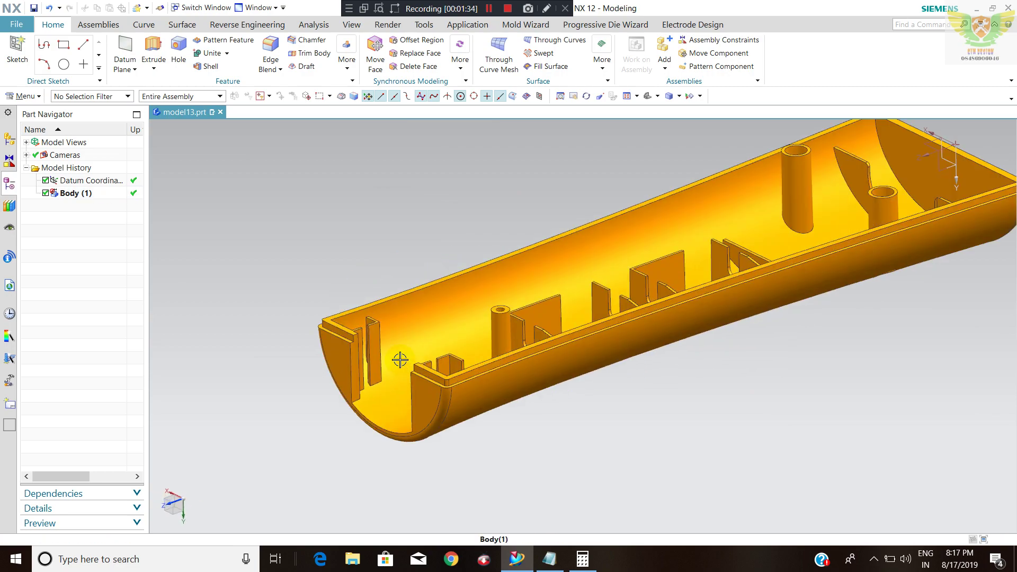
pyautogui.scroll(-3, 399, 359)
pyautogui.scroll(3, 364, 371)
pyautogui.scroll(-3, 321, 373)
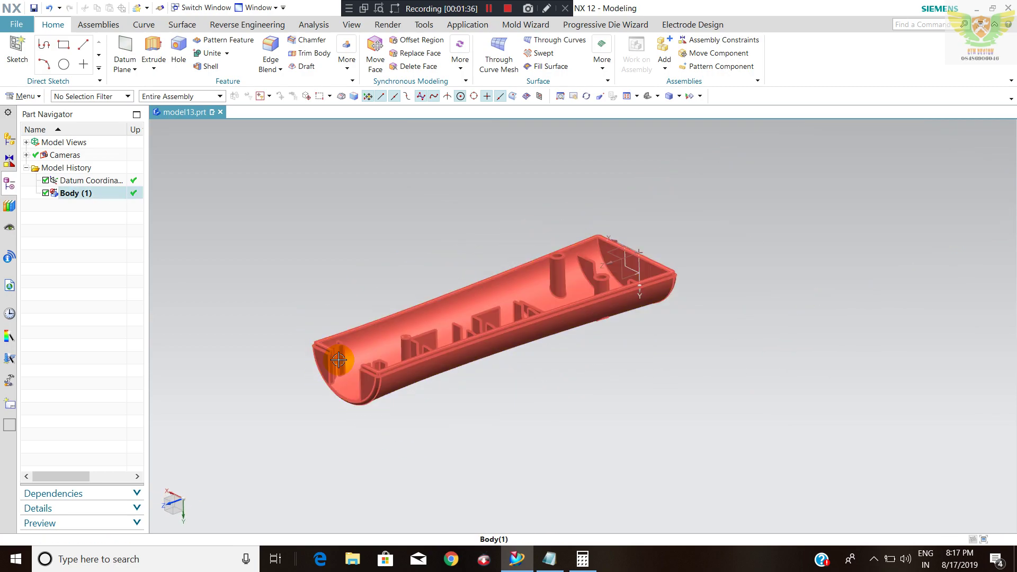
pyautogui.scroll(4, 337, 371)
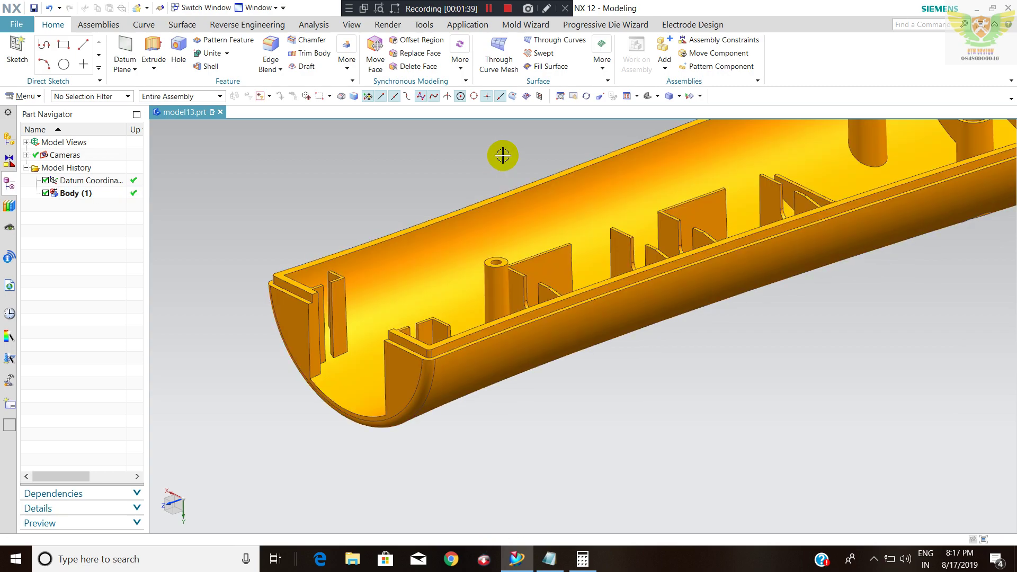
pyautogui.scroll(-3, 479, 246)
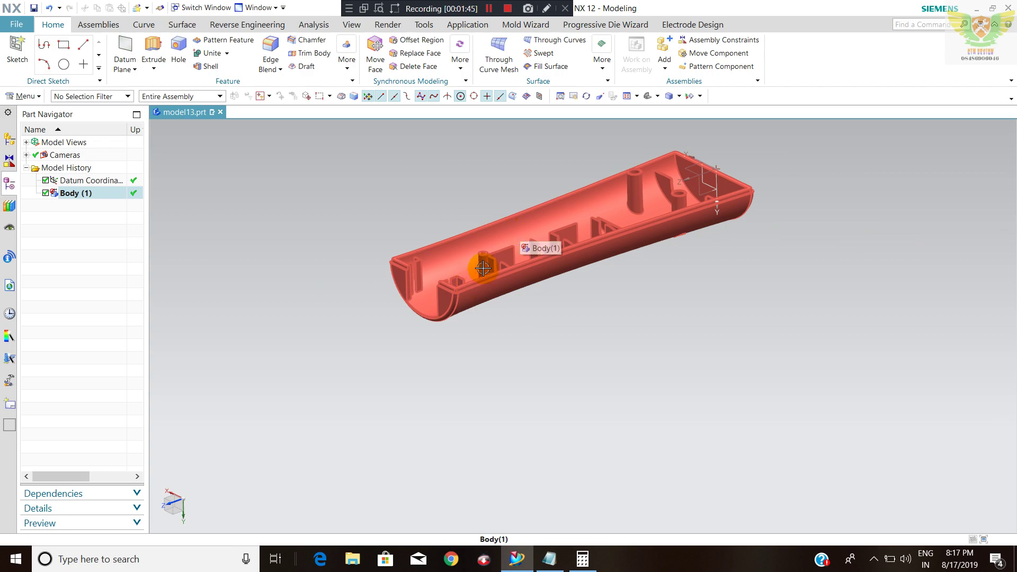
pyautogui.scroll(-3, 483, 268)
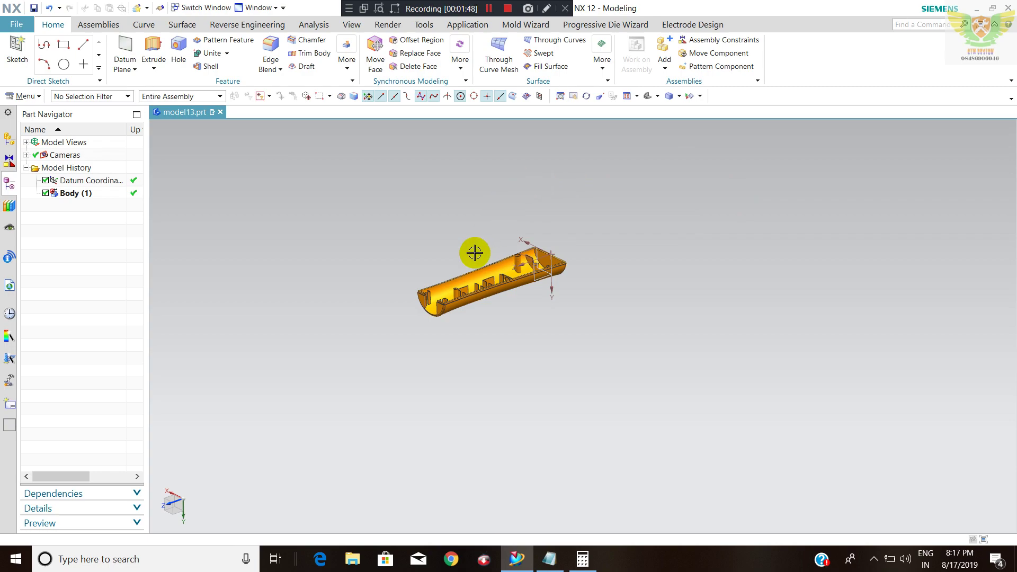
# Restore the fitted Home view and bring up the Move Object dialog with Ctrl+T
pyautogui.press('Home')
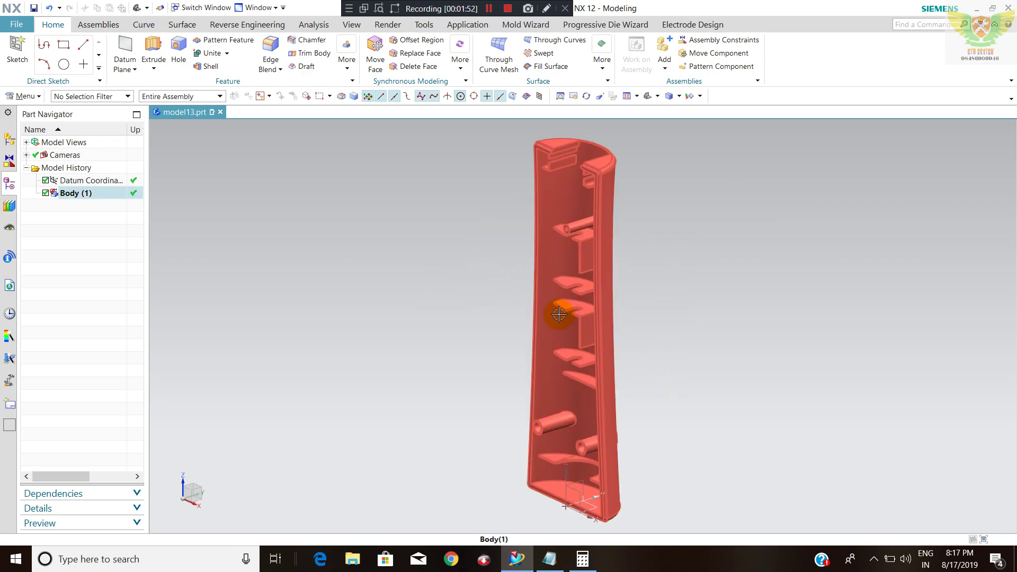
pyautogui.scroll(-3, 547, 311)
pyautogui.scroll(3, 545, 273)
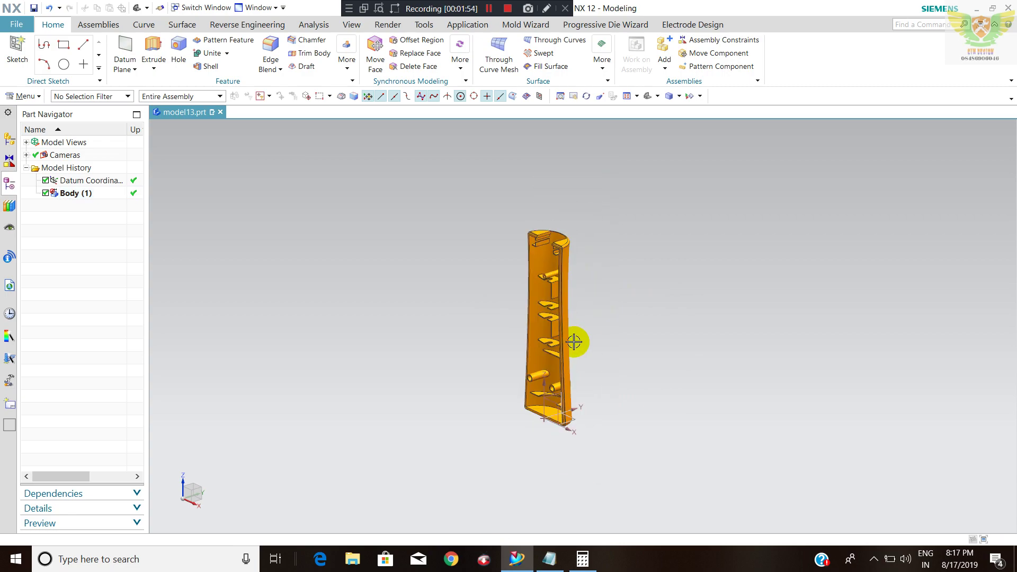
pyautogui.click(563, 323)
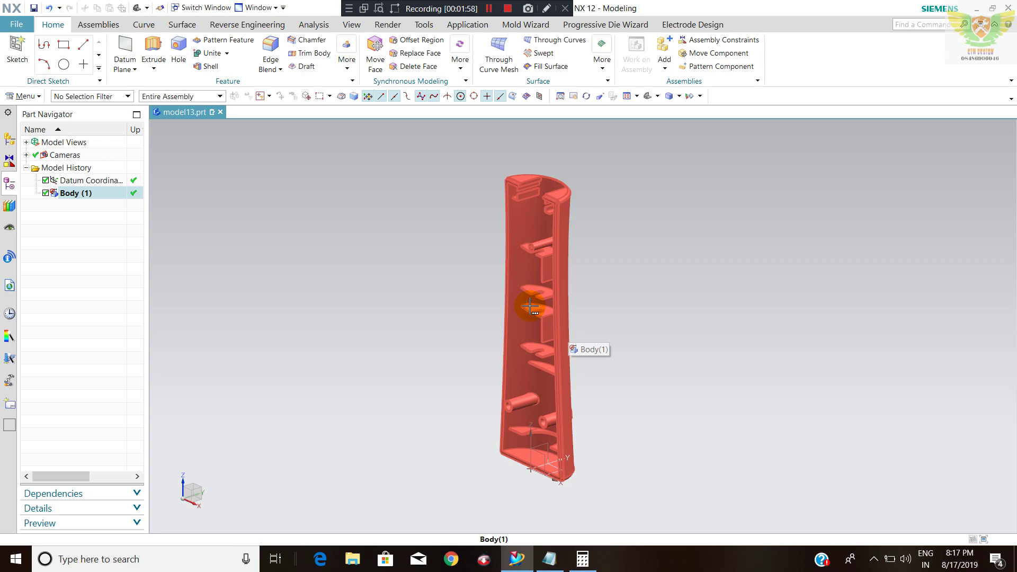
pyautogui.press('Escape')
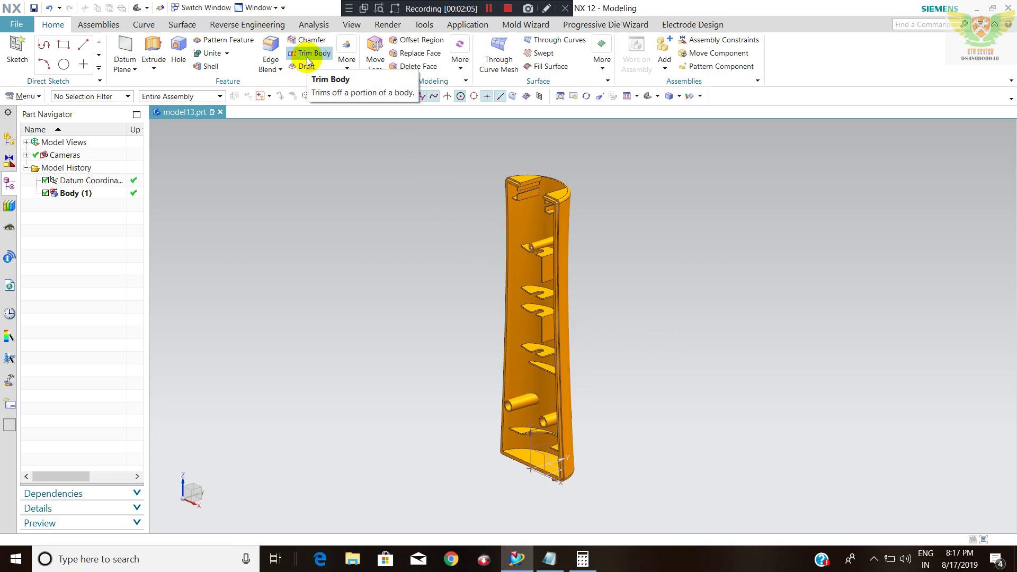
pyautogui.hotkey('ctrl', 't')
# Rotate the housing body -90° about a vertical axis with an Inferred Point origin
pyautogui.click(249, 23)
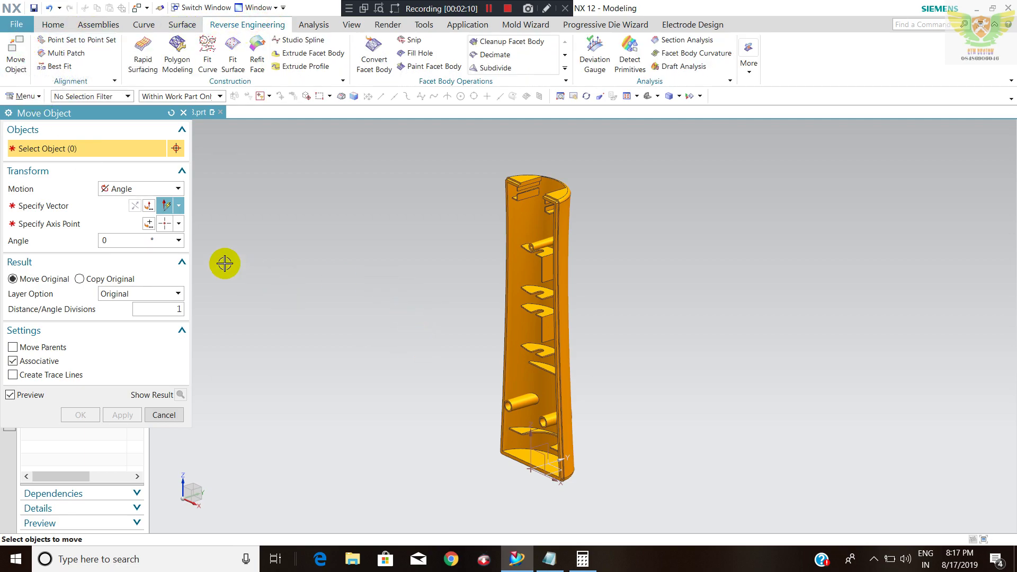
pyautogui.click(506, 258)
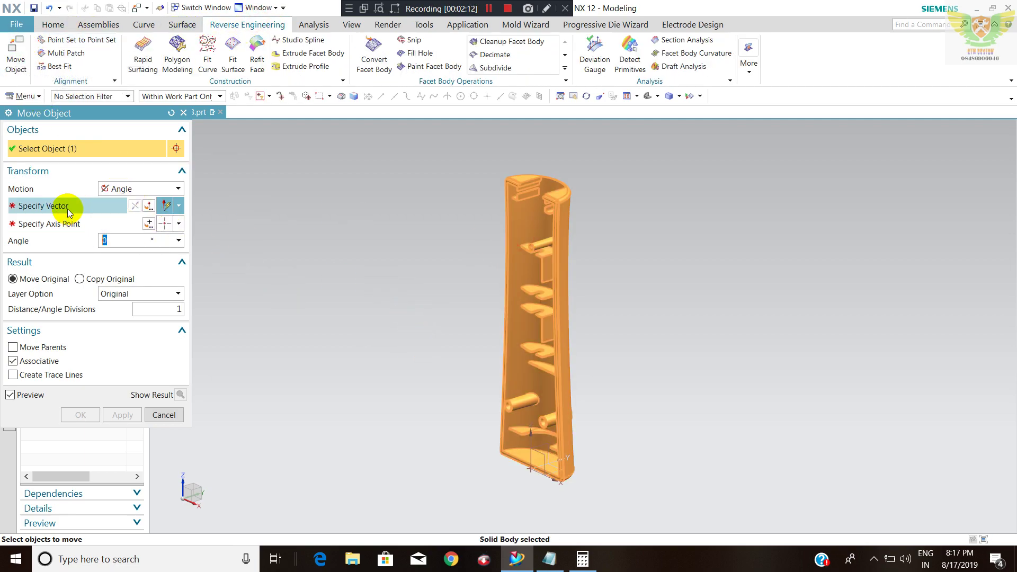
pyautogui.click(586, 321)
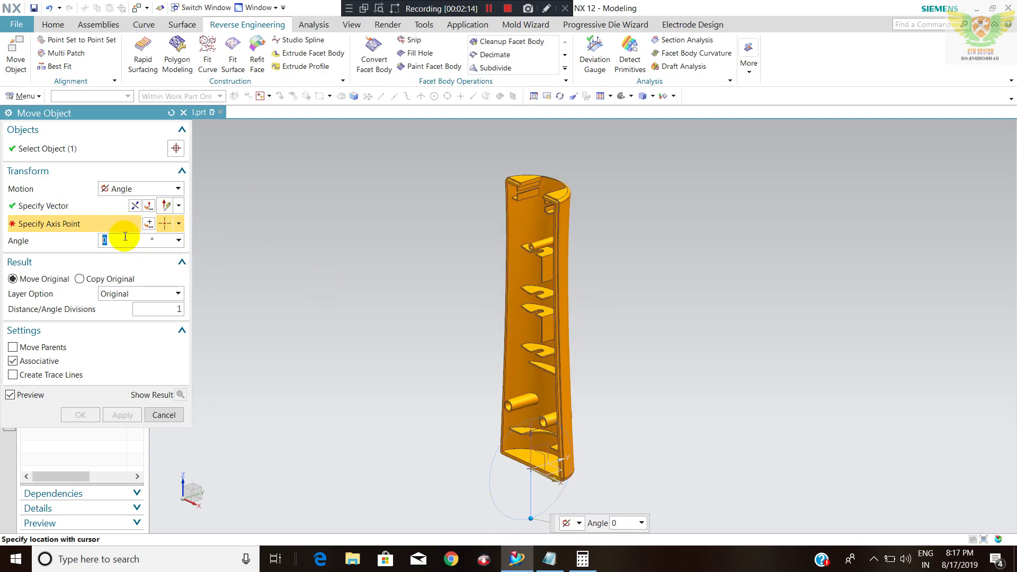
pyautogui.click(149, 223)
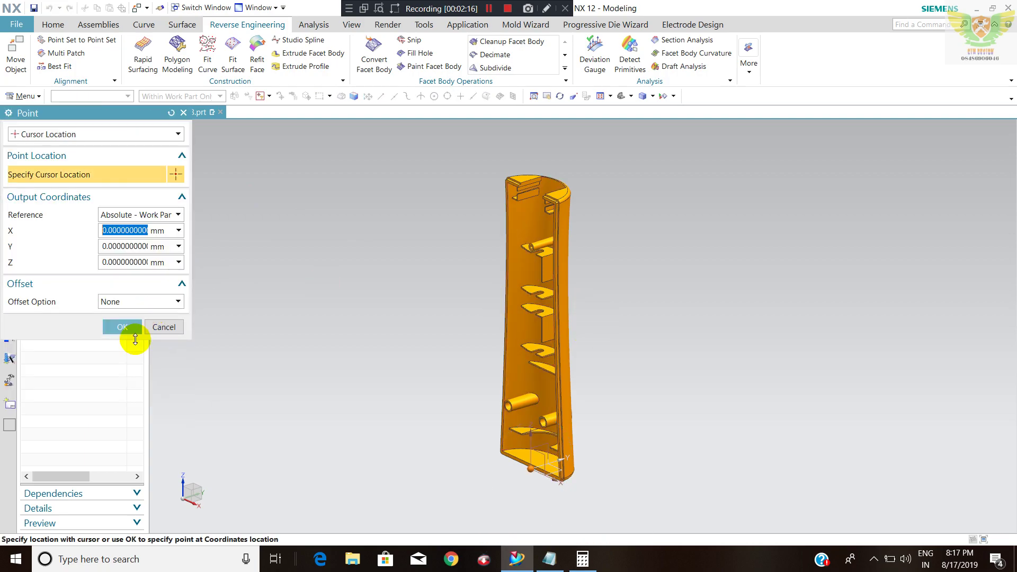
pyautogui.click(113, 135)
pyautogui.click(74, 147)
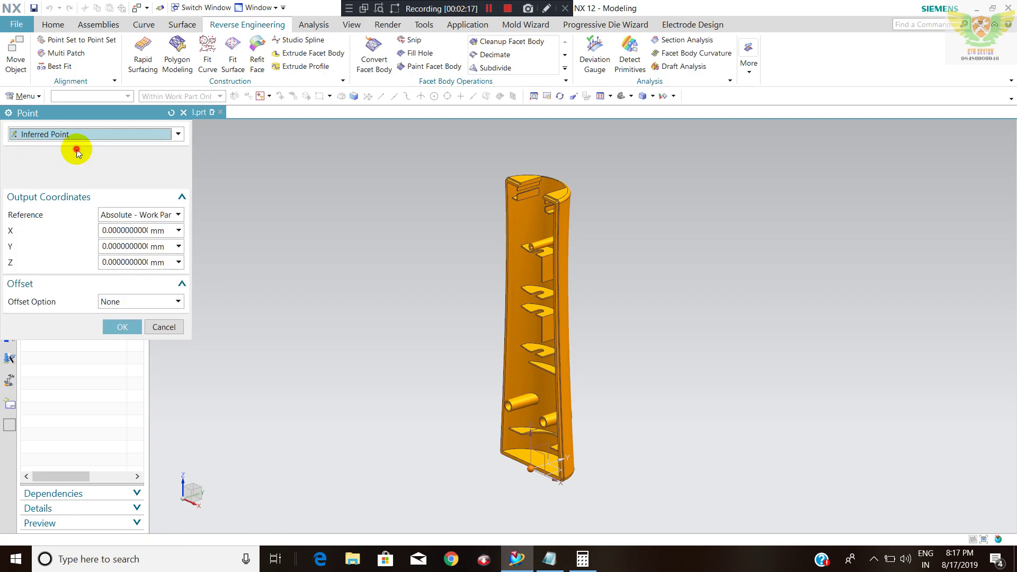
pyautogui.click(120, 326)
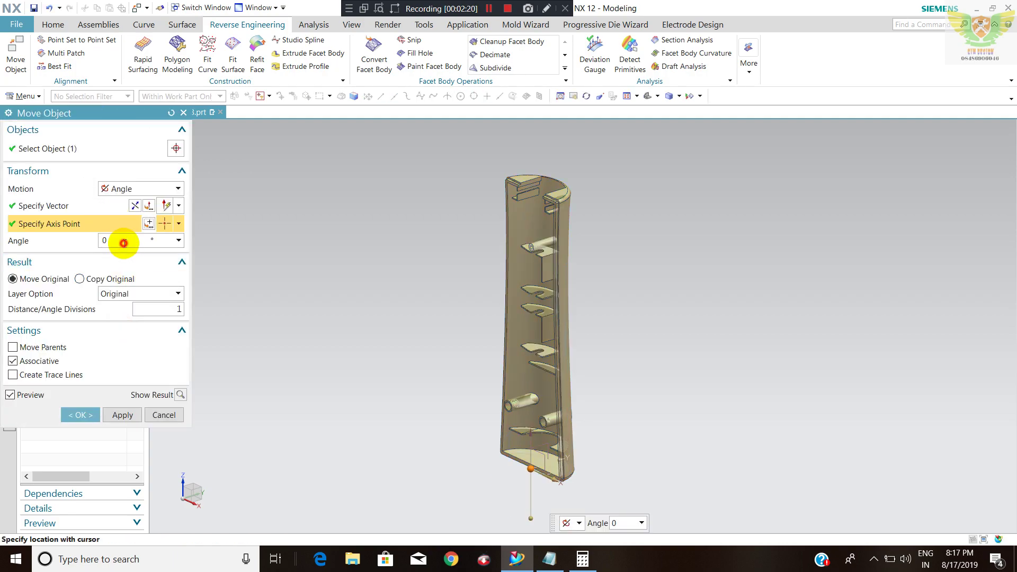
pyautogui.doubleClick(122, 241)
pyautogui.write('-90')
pyautogui.click(125, 243)
pyautogui.press('Return')
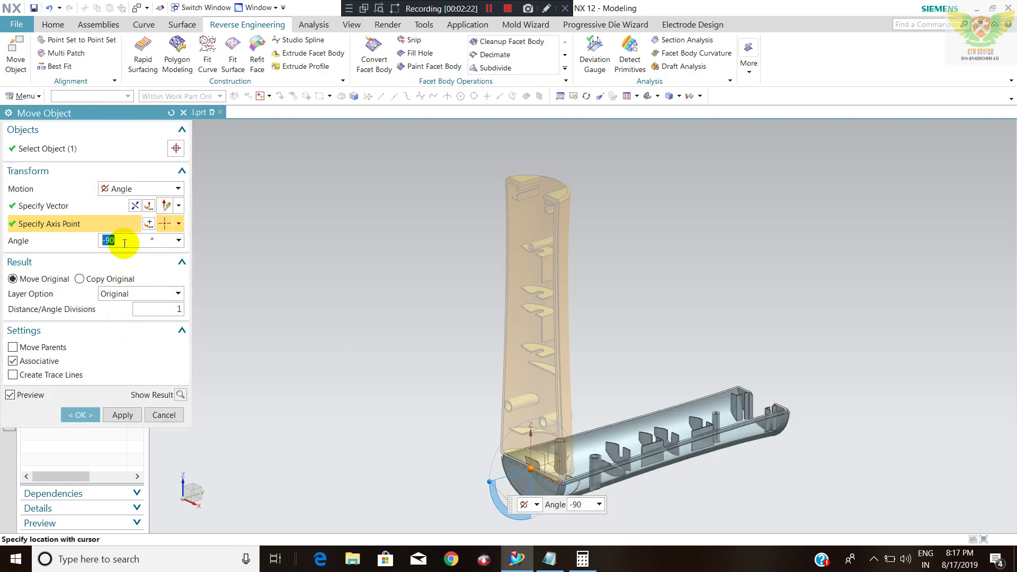
pyautogui.click(79, 414)
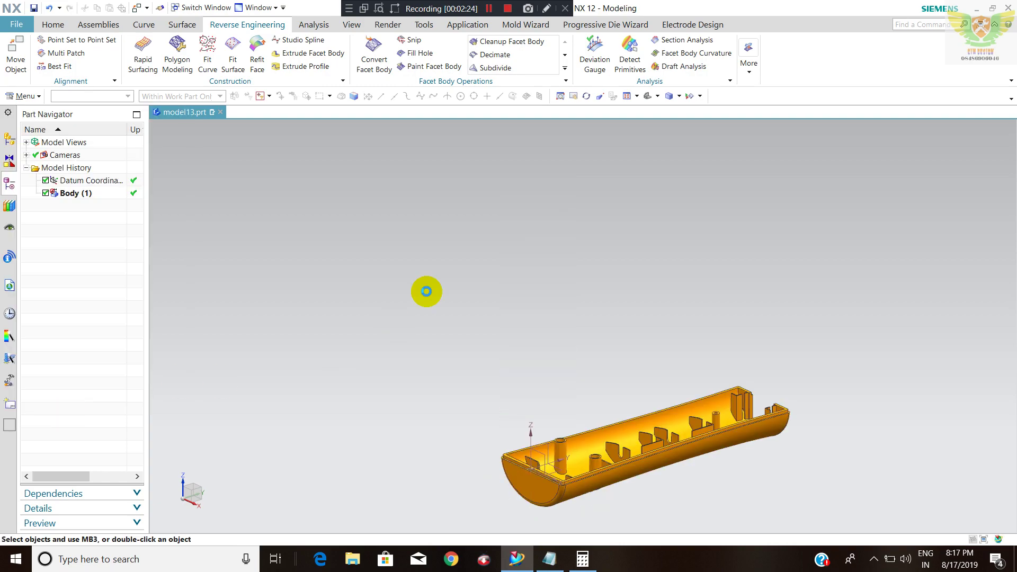
pyautogui.scroll(5, 450, 307)
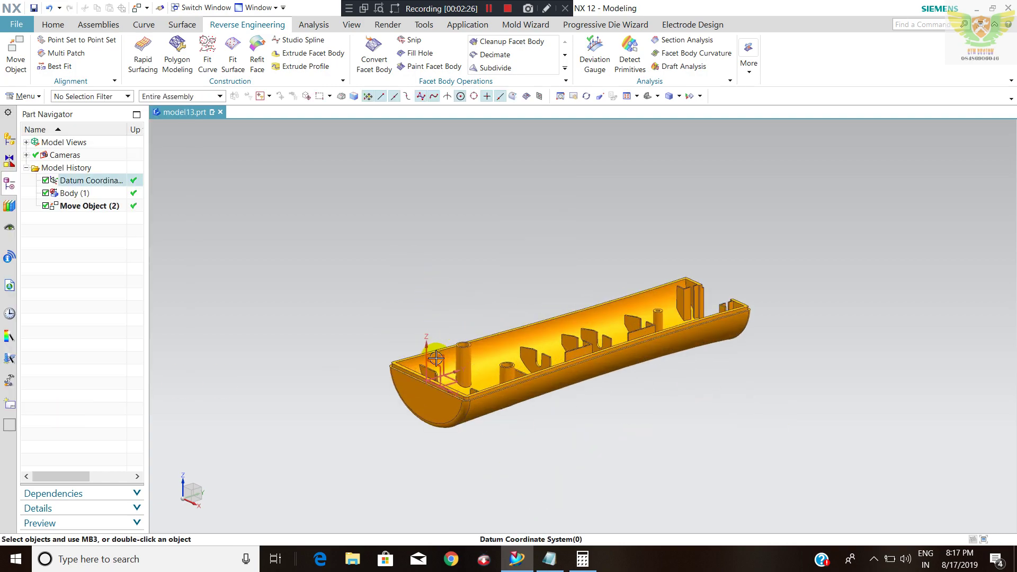
pyautogui.scroll(-1, 434, 339)
pyautogui.moveTo(457, 276)
pyautogui.mouseDown(button='middle')
pyautogui.moveTo(429, 251)
pyautogui.moveTo(477, 352)
pyautogui.moveTo(516, 297)
pyautogui.moveTo(505, 321)
pyautogui.mouseUp(button='middle')
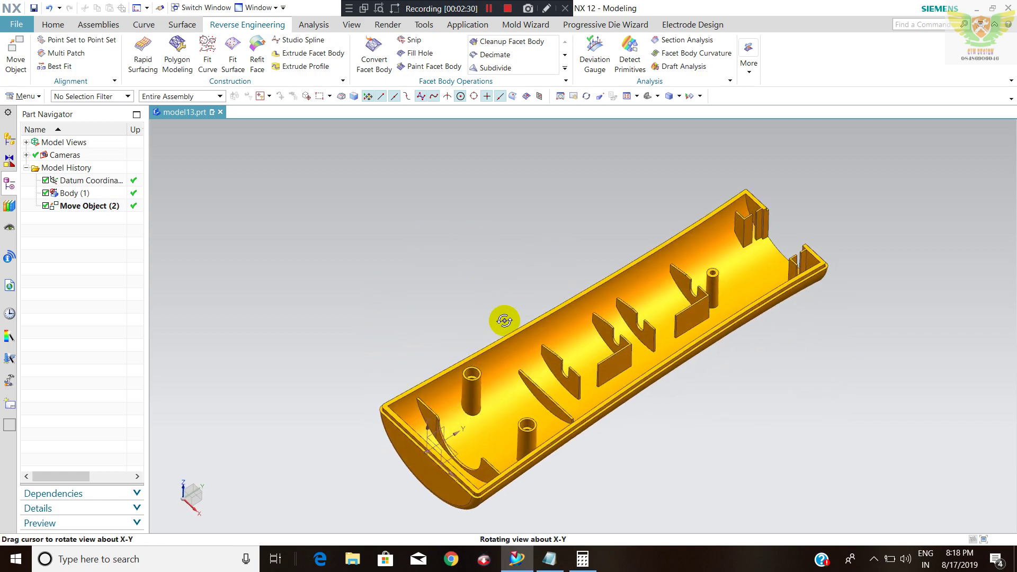
pyautogui.scroll(3, 529, 386)
pyautogui.click(529, 387)
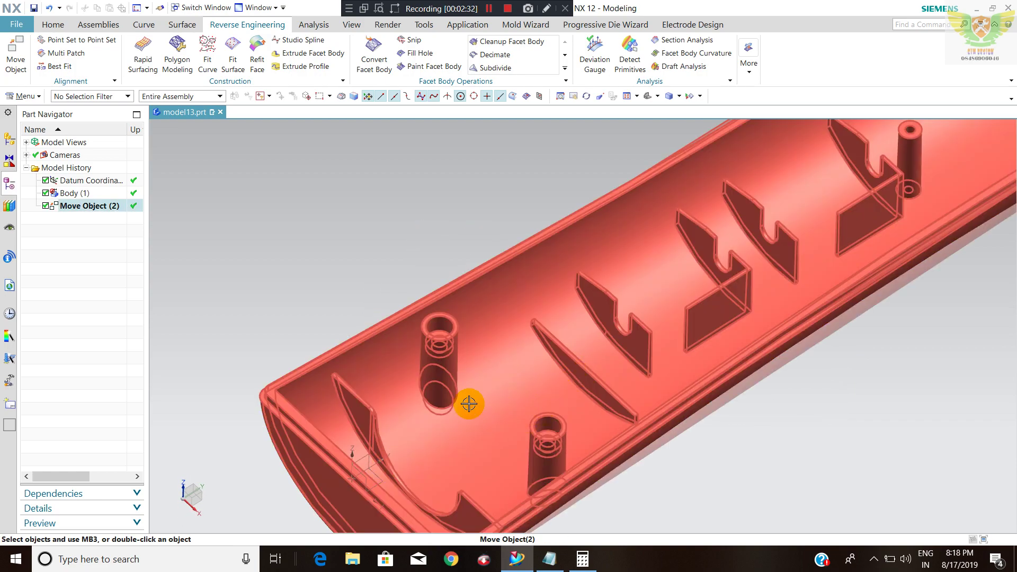
pyautogui.scroll(-3, 476, 379)
pyautogui.scroll(3, 591, 341)
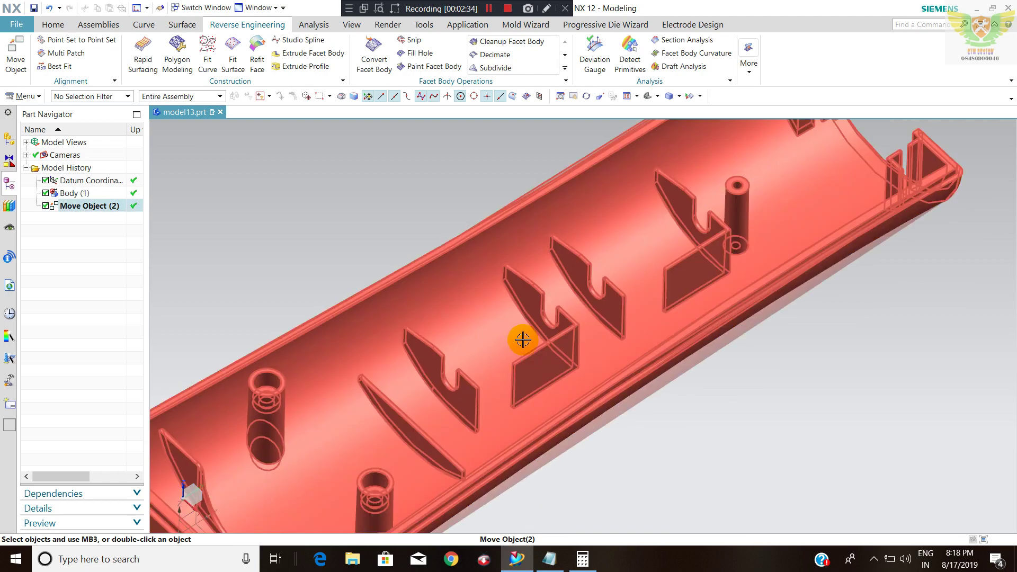
pyautogui.press('Escape')
pyautogui.moveTo(618, 263); pyautogui.dragTo(684, 212, button='middle')
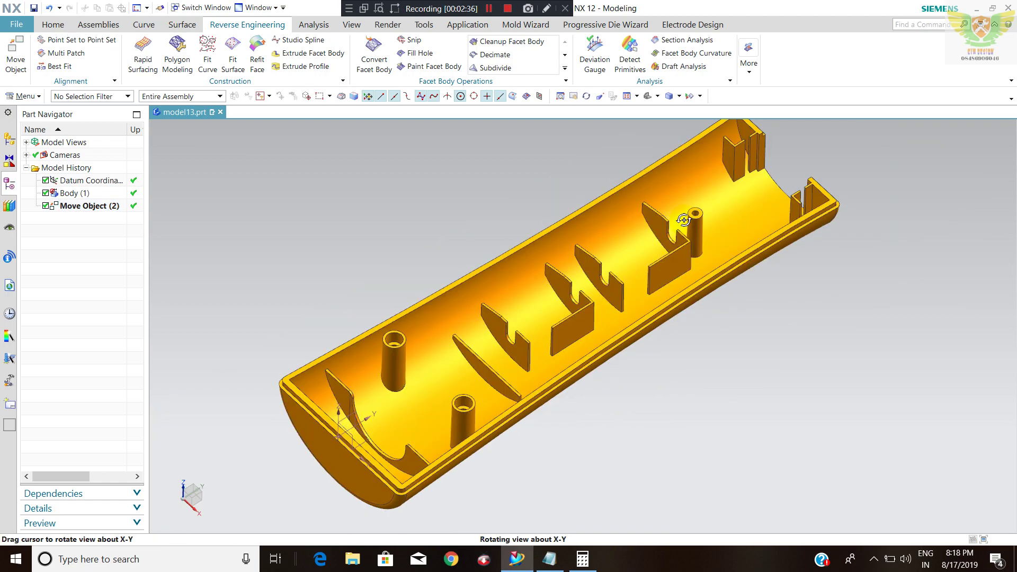
pyautogui.scroll(-2, 461, 302)
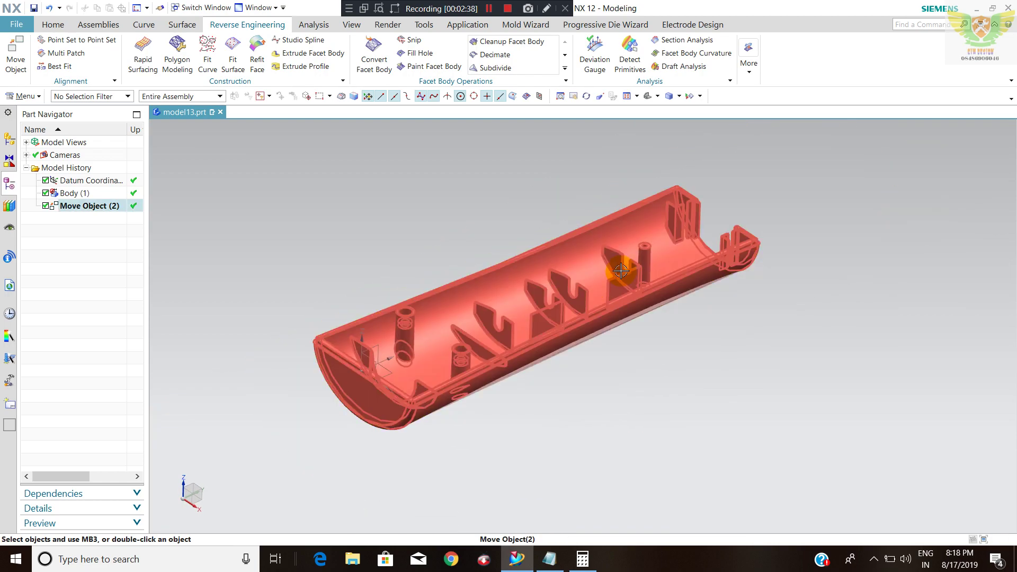
pyautogui.scroll(3, 635, 263)
pyautogui.click(642, 235)
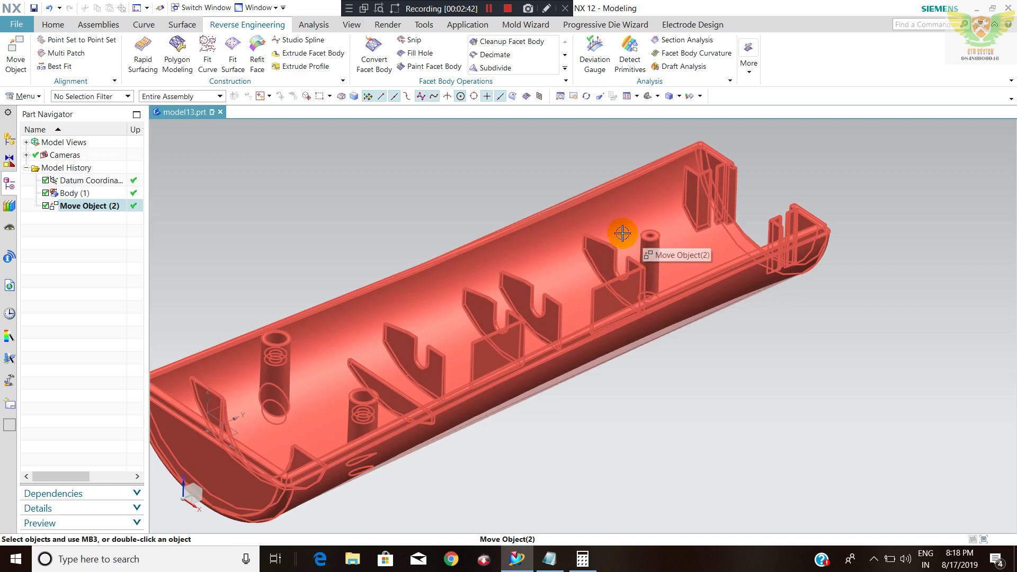
pyautogui.press('Escape')
pyautogui.moveTo(649, 226)
pyautogui.mouseDown(button='middle')
pyautogui.moveTo(569, 178)
pyautogui.moveTo(408, 177)
pyautogui.mouseUp(button='middle')
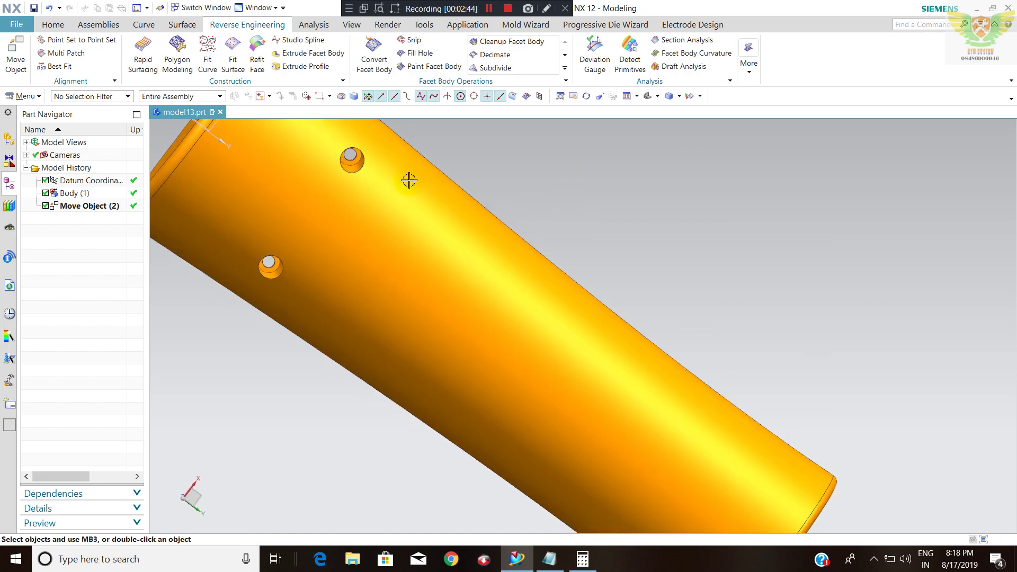
pyautogui.moveTo(352, 159)
pyautogui.mouseDown(button='middle')
pyautogui.moveTo(382, 207)
pyautogui.moveTo(375, 284)
pyautogui.mouseUp(button='middle')
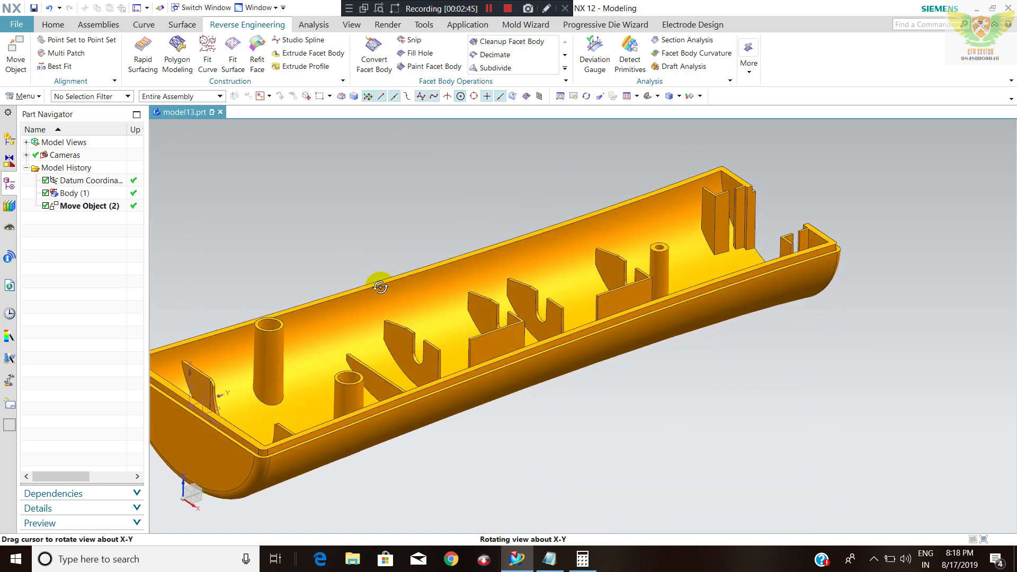
pyautogui.moveTo(596, 261); pyautogui.dragTo(590, 296, button='middle')
pyautogui.scroll(-3, 642, 198)
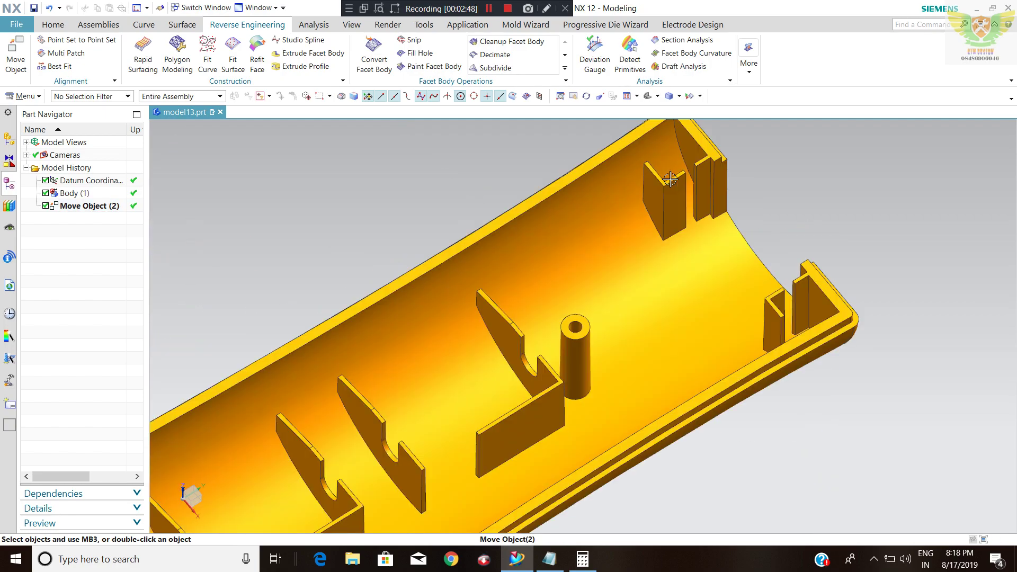
pyautogui.moveTo(668, 186); pyautogui.dragTo(758, 256, button='middle')
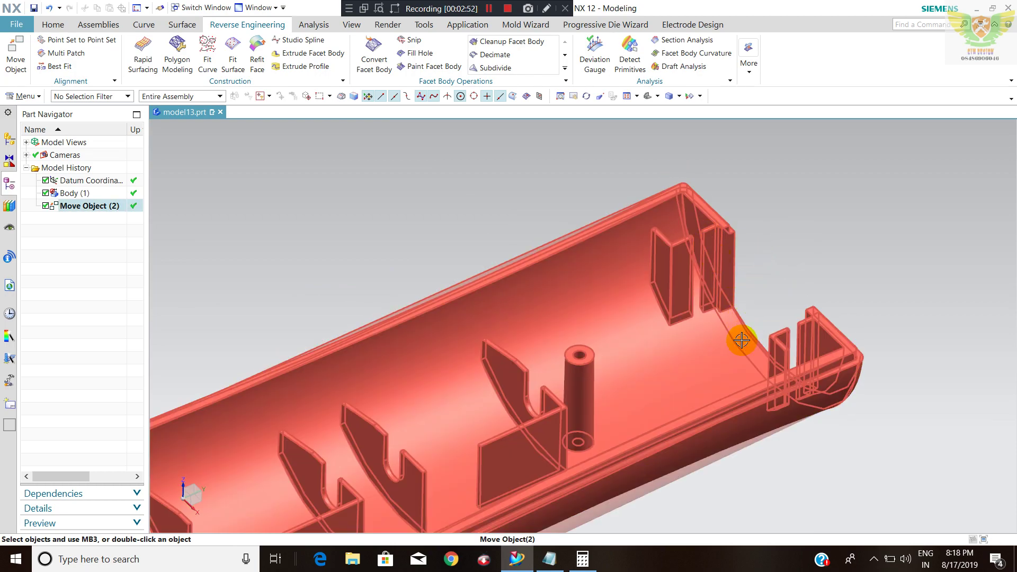
pyautogui.moveTo(738, 341); pyautogui.dragTo(692, 311, button='middle')
pyautogui.scroll(3, 747, 251)
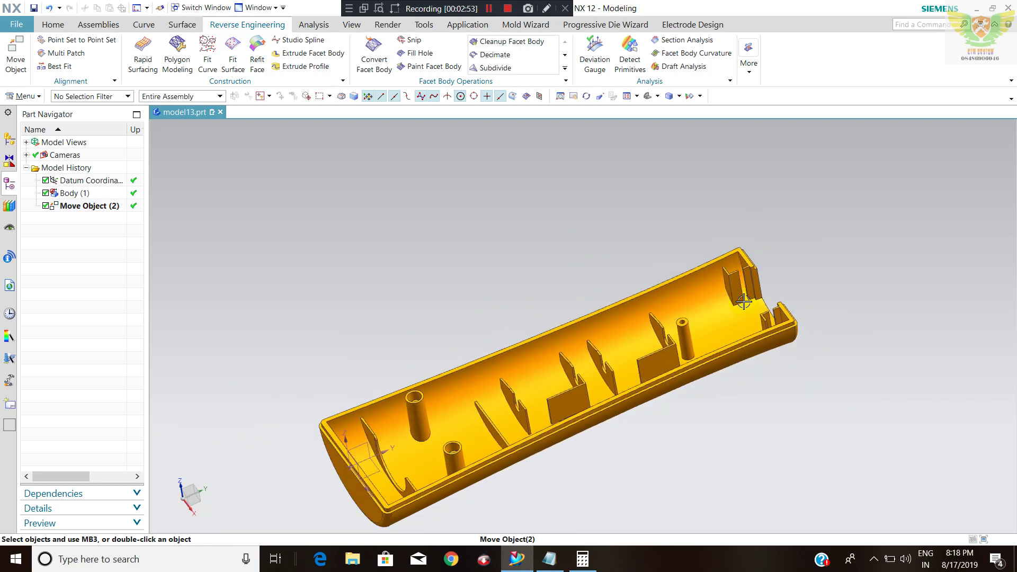
pyautogui.moveTo(748, 251); pyautogui.dragTo(757, 288, button='middle')
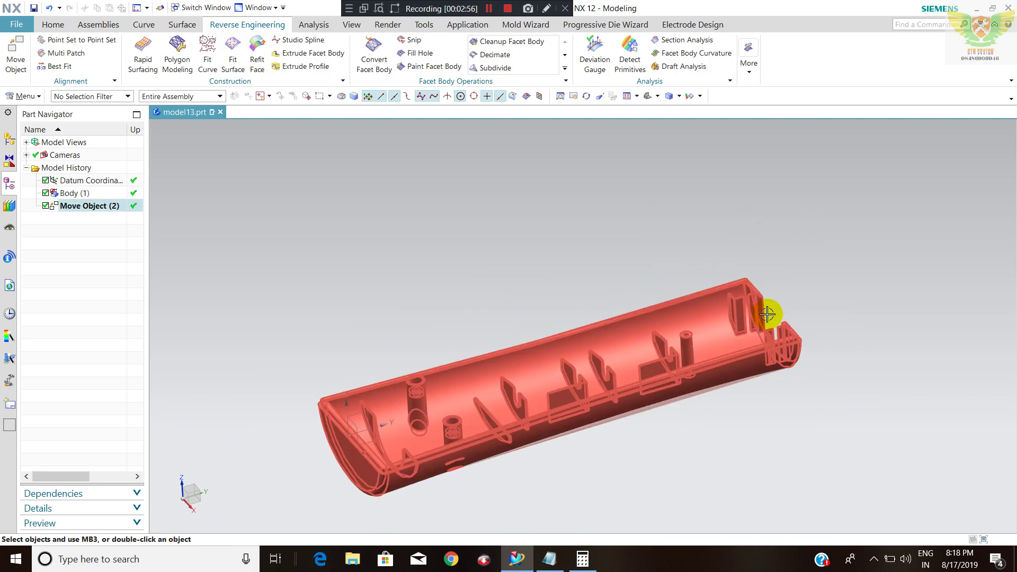
pyautogui.scroll(-3, 784, 339)
pyautogui.scroll(-3, 816, 284)
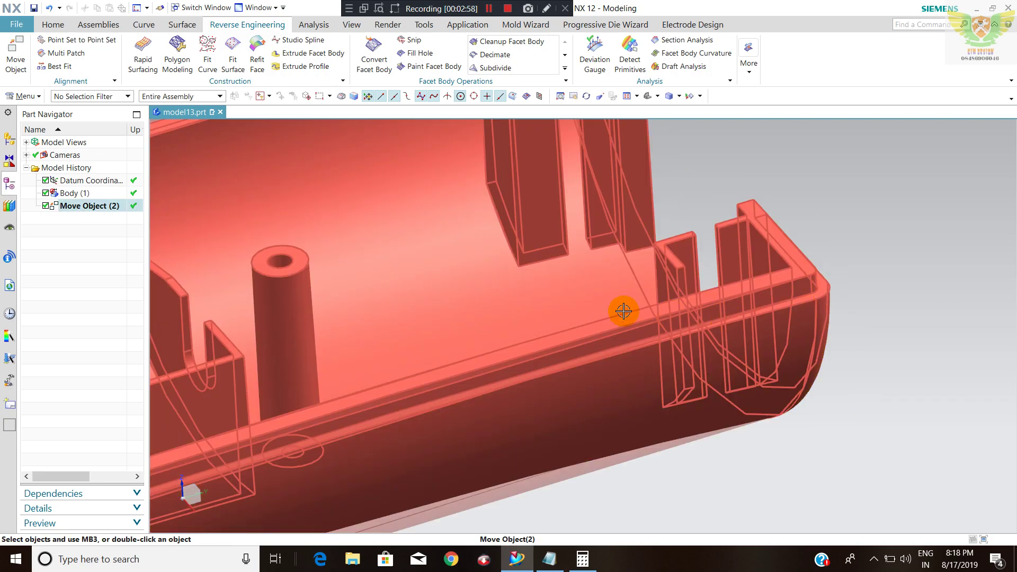
pyautogui.scroll(5, 765, 302)
pyautogui.moveTo(765, 302)
pyautogui.mouseDown(button='middle')
pyautogui.moveTo(609, 366)
pyautogui.moveTo(593, 386)
pyautogui.mouseUp(button='middle')
pyautogui.scroll(-3, 608, 365)
pyautogui.scroll(3, 597, 392)
pyautogui.scroll(-3, 594, 321)
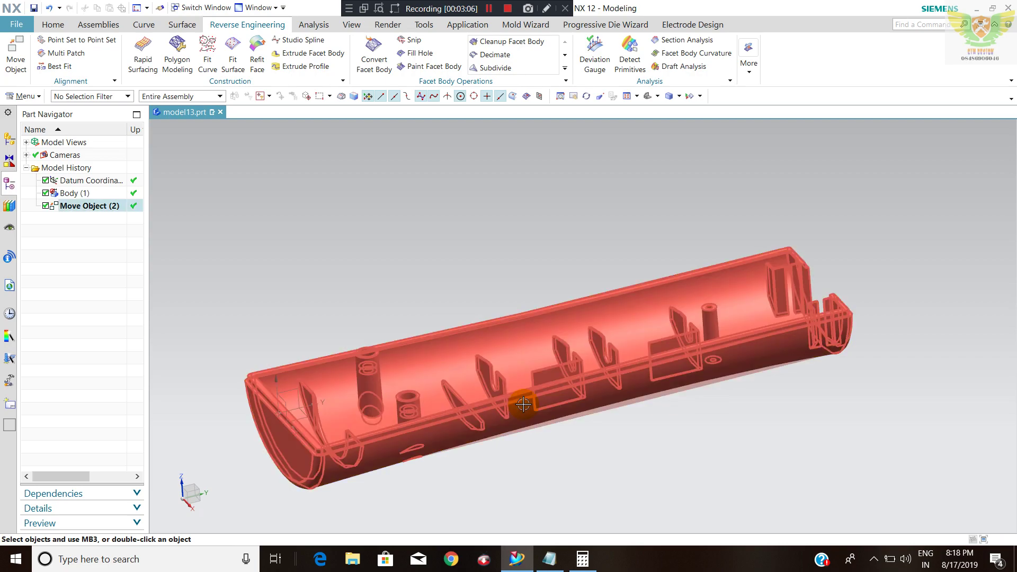
pyautogui.scroll(3, 492, 340)
pyautogui.scroll(-3, 470, 318)
pyautogui.moveTo(470, 318)
pyautogui.mouseDown(button='middle')
pyautogui.moveTo(472, 222)
pyautogui.moveTo(481, 333)
pyautogui.moveTo(482, 256)
pyautogui.moveTo(500, 240)
pyautogui.moveTo(475, 263)
pyautogui.mouseUp(button='middle')
pyautogui.scroll(3, 482, 332)
pyautogui.scroll(-3, 478, 329)
pyautogui.scroll(3, 478, 329)
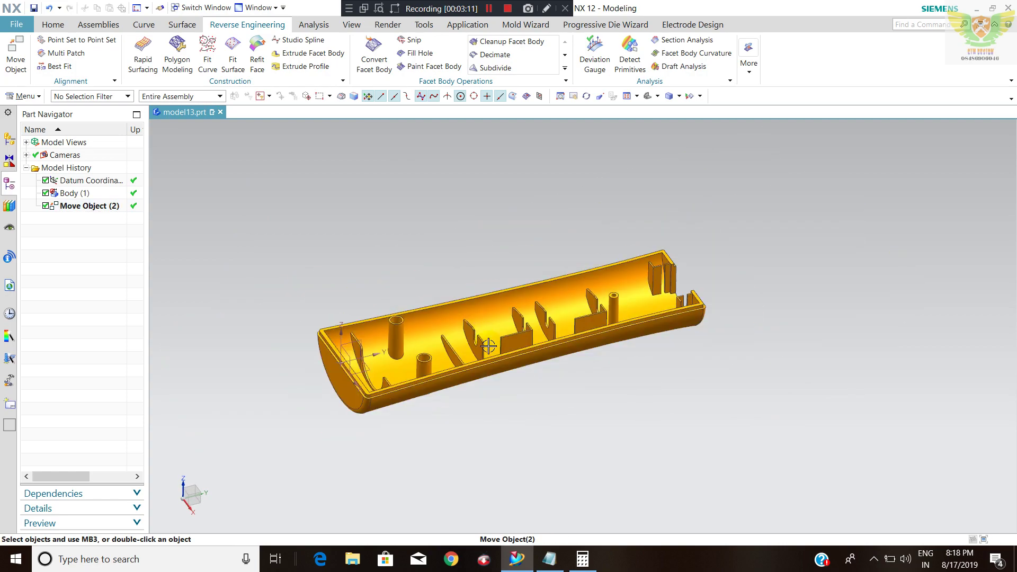
pyautogui.moveTo(478, 329)
pyautogui.mouseDown(button='middle')
pyautogui.moveTo(488, 300)
pyautogui.moveTo(482, 355)
pyautogui.mouseUp(button='middle')
pyautogui.scroll(2, 483, 354)
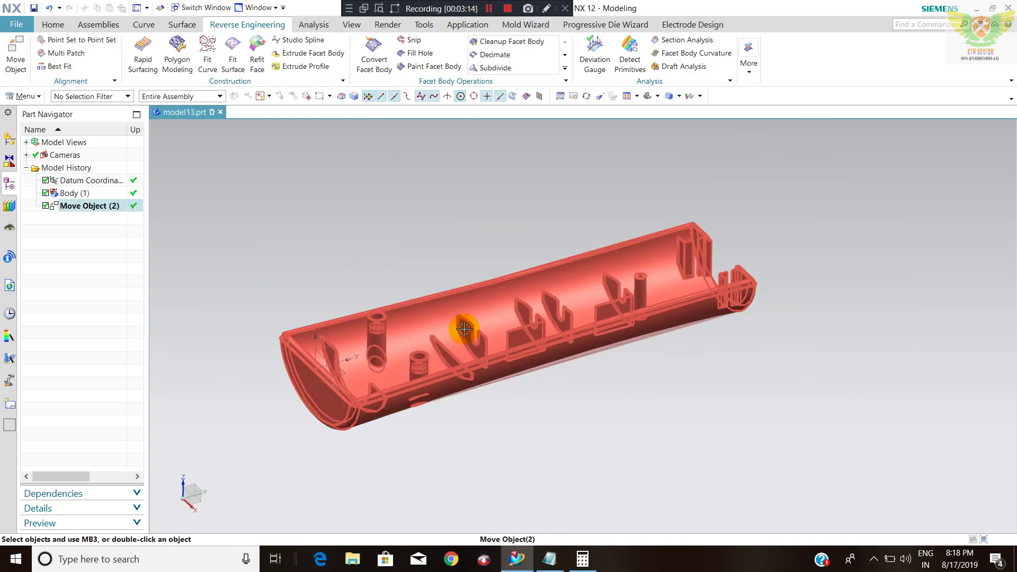
# Start Initialize Project from the Mold Wizard tab, keeping the Mold.V1 configuration
pyautogui.click(504, 27)
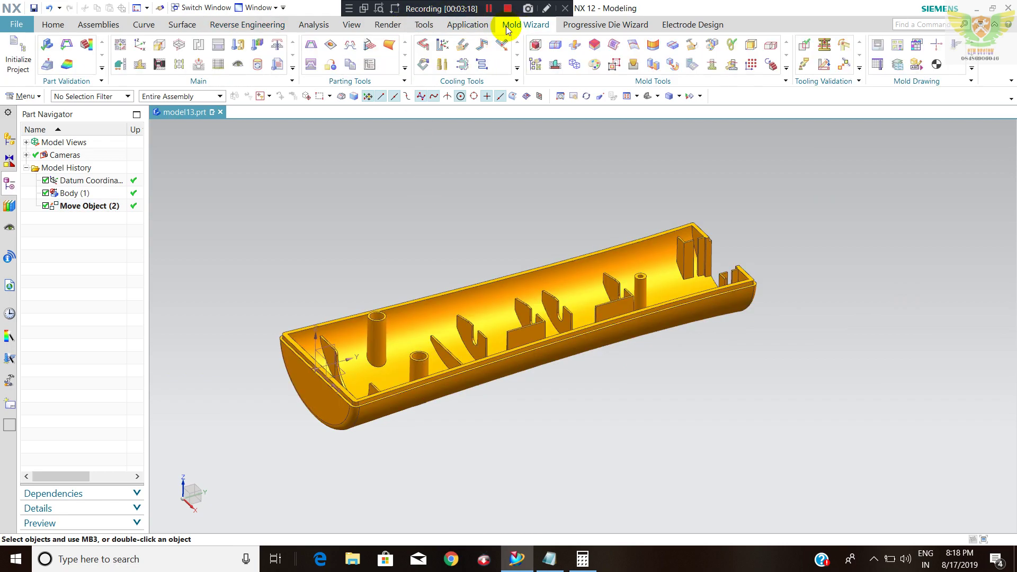
pyautogui.click(478, 25)
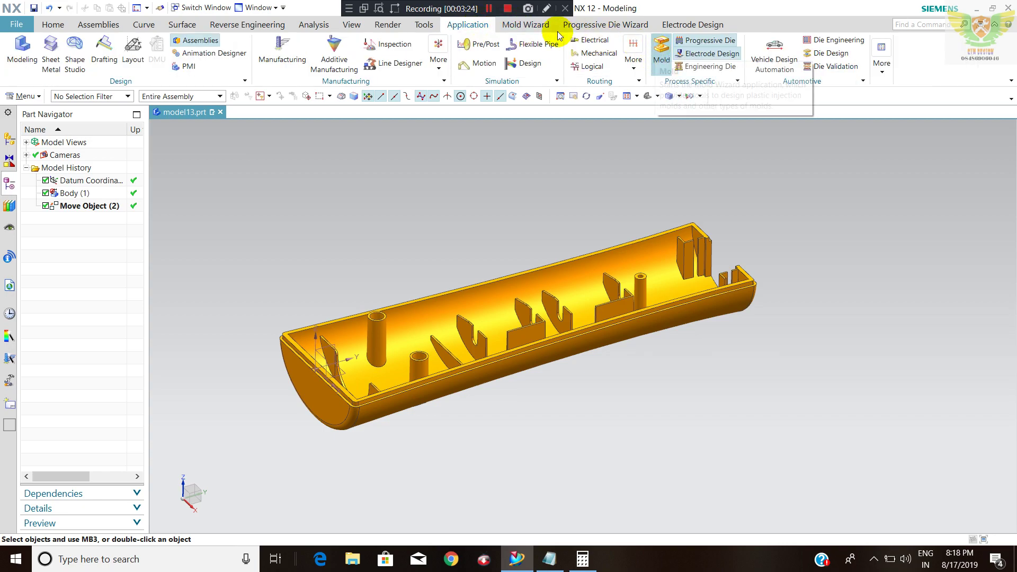
pyautogui.click(529, 25)
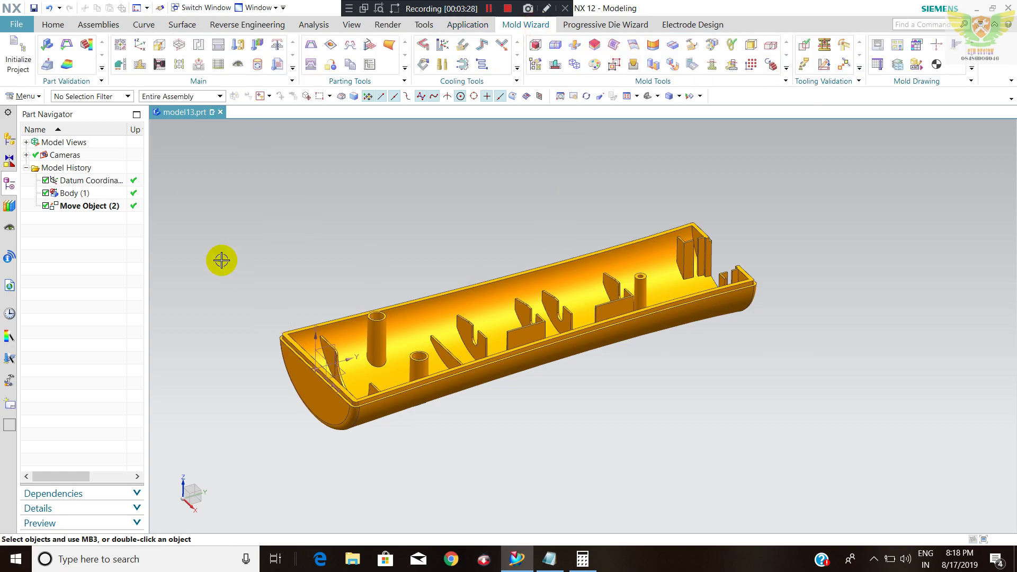
pyautogui.click(27, 57)
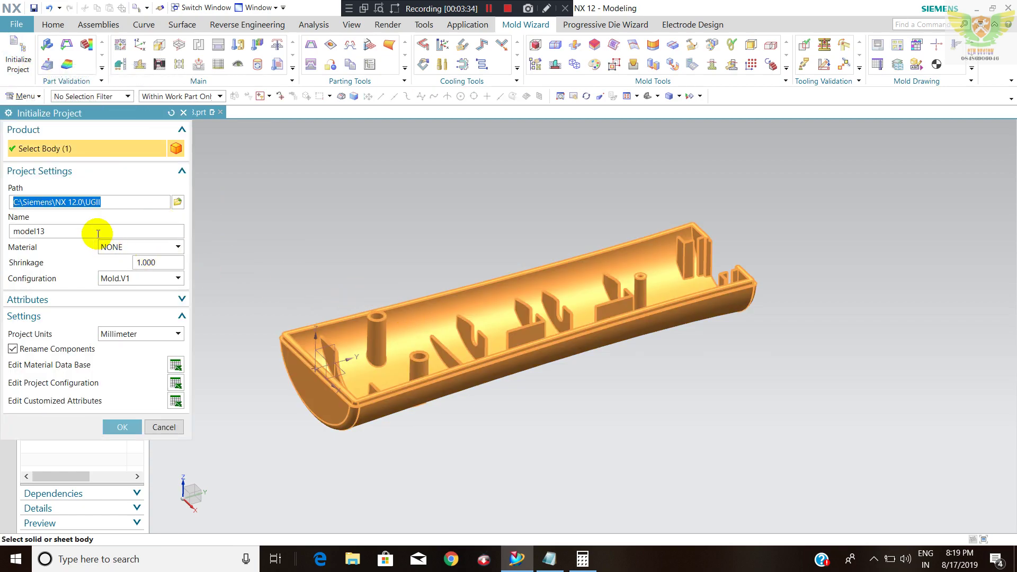
pyautogui.click(138, 280)
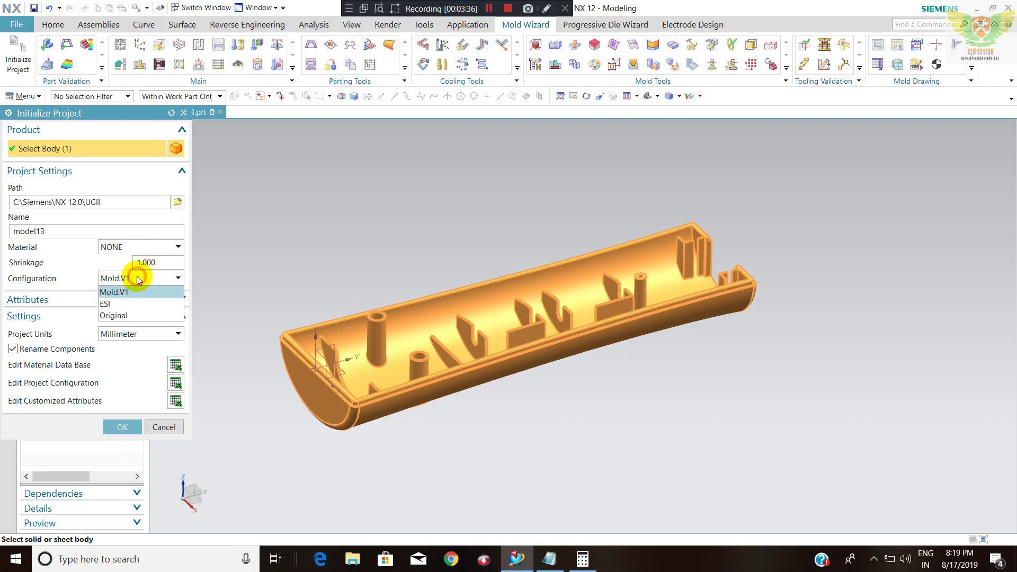
pyautogui.click(136, 277)
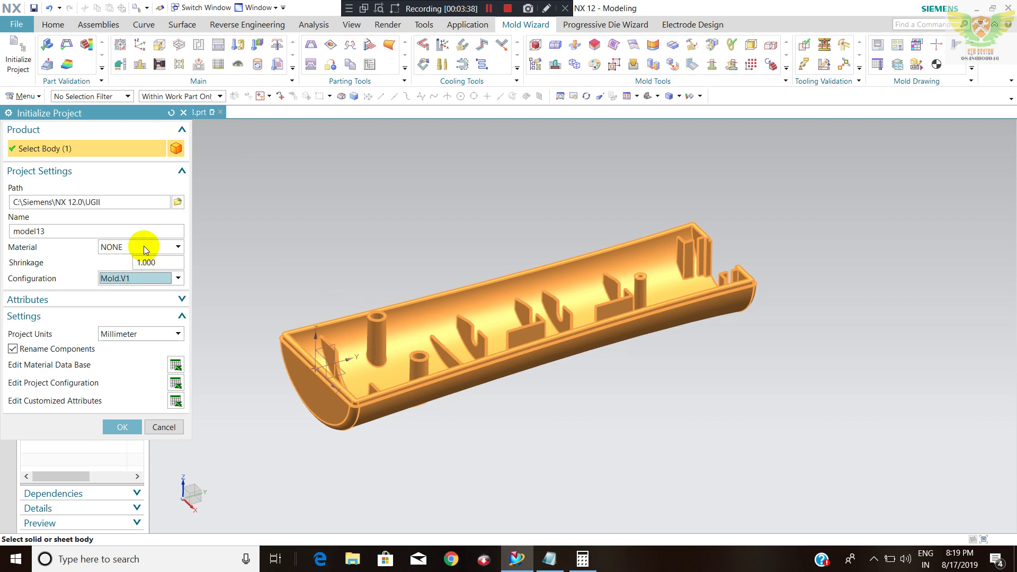
# Set the part material to ABS so shrinkage reads 1.006, and bring up Calculator
pyautogui.click(144, 247)
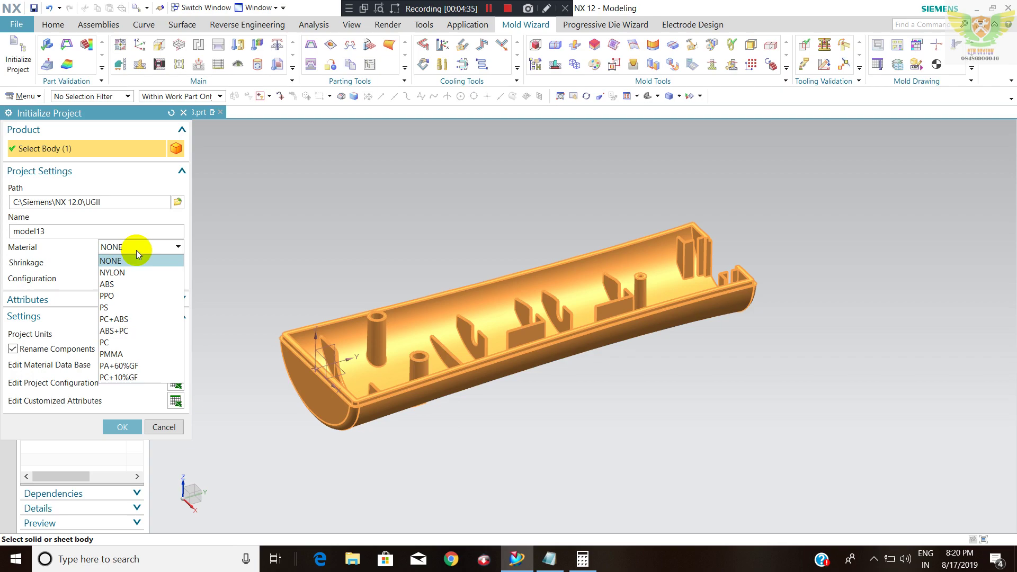
pyautogui.click(137, 284)
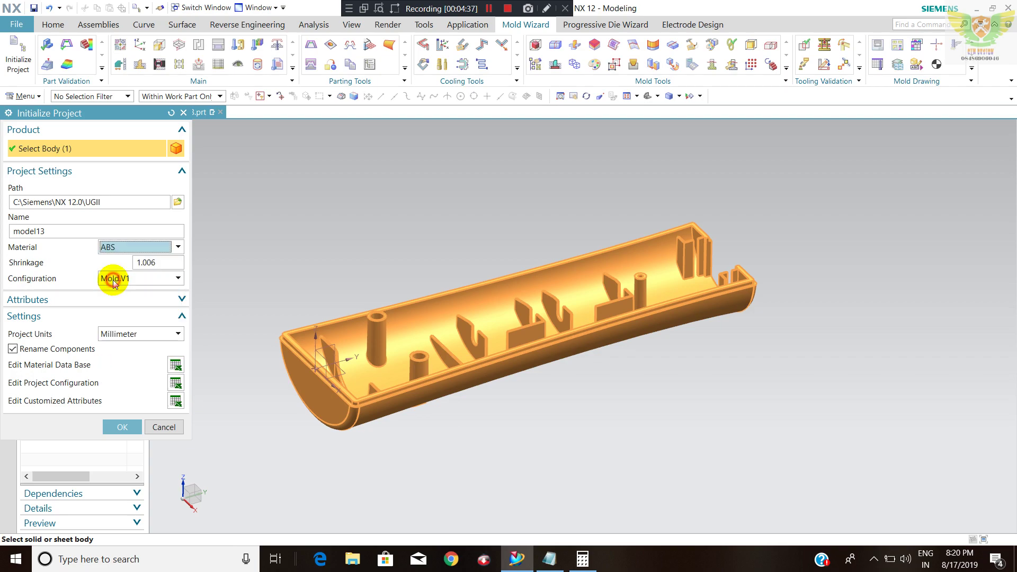
pyautogui.click(162, 263)
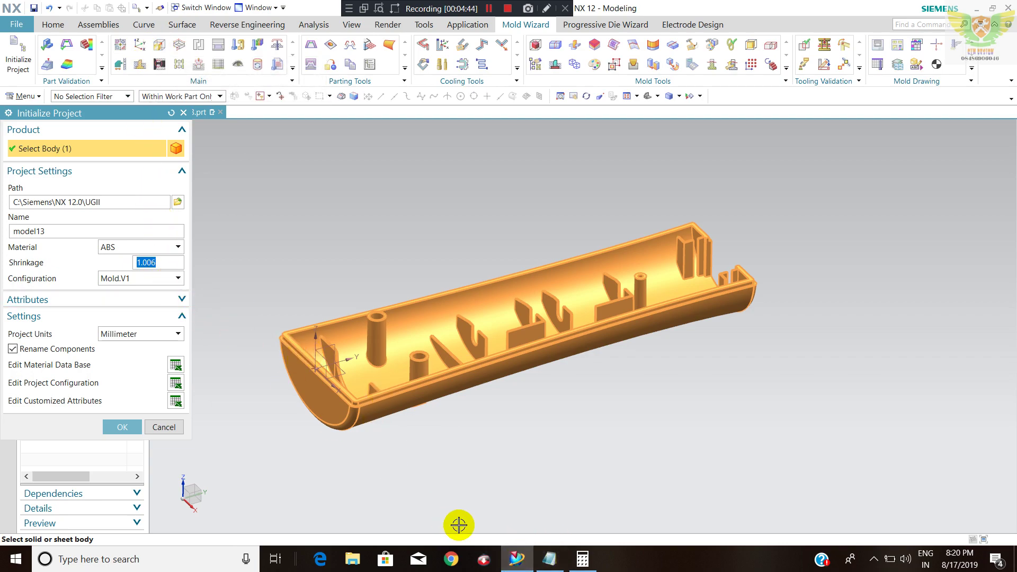
pyautogui.click(584, 559)
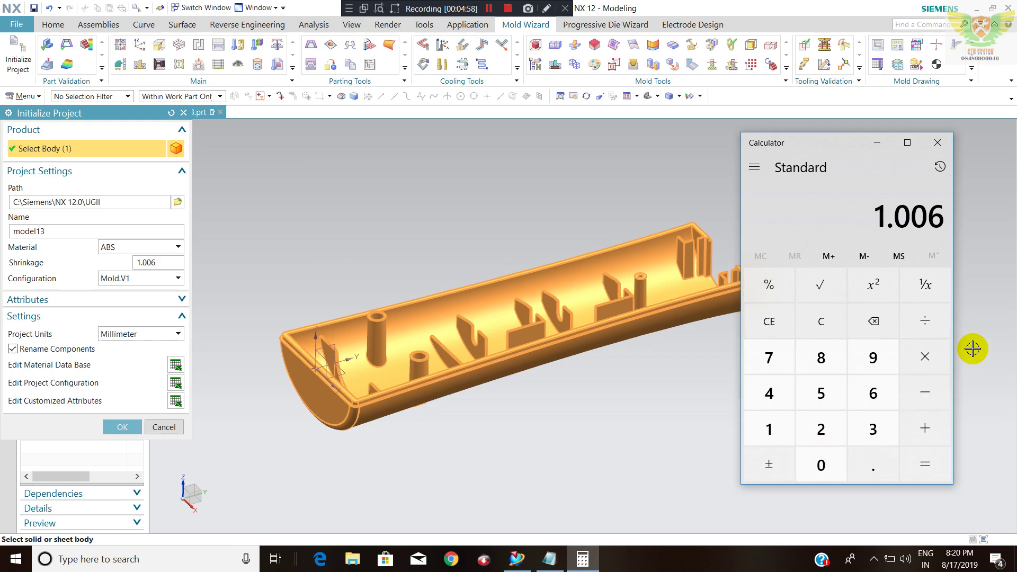
# Clear Calculator and compute 0.6 ÷ 100 = 0.006
pyautogui.click(822, 321)
pyautogui.click(815, 469)
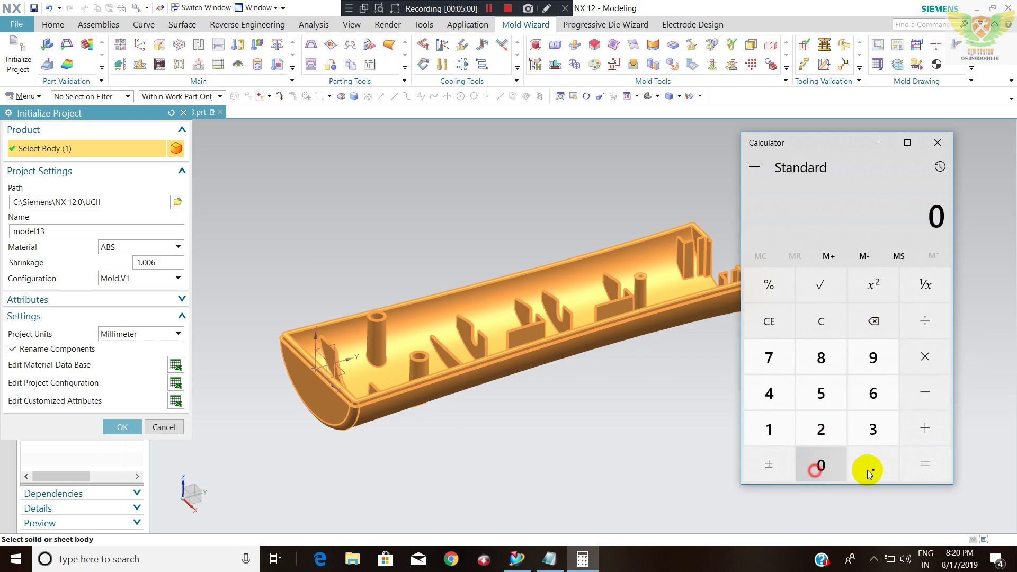
pyautogui.click(868, 470)
pyautogui.click(872, 392)
pyautogui.click(918, 326)
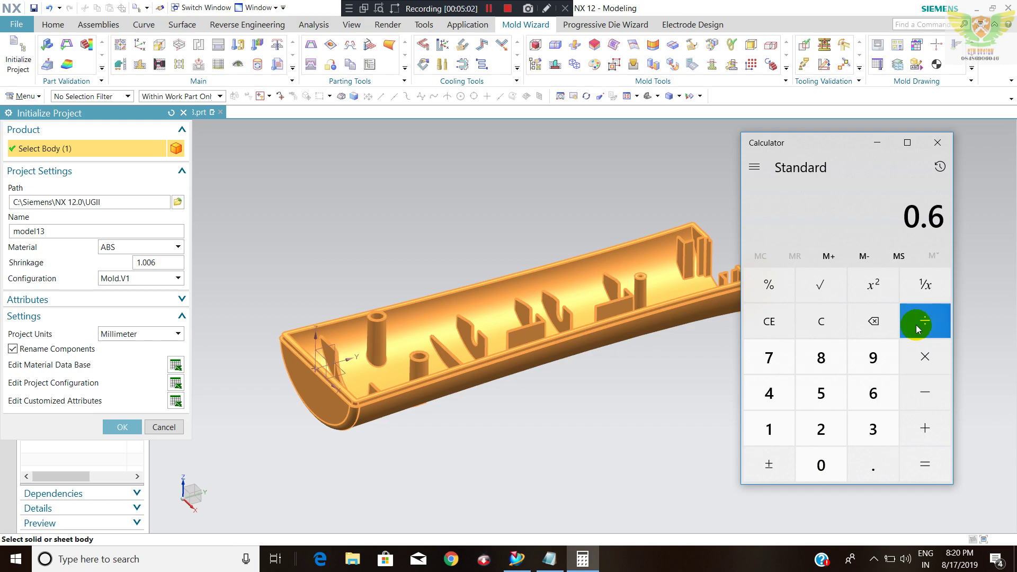
pyautogui.click(769, 424)
pyautogui.doubleClick(819, 463)
pyautogui.click(925, 464)
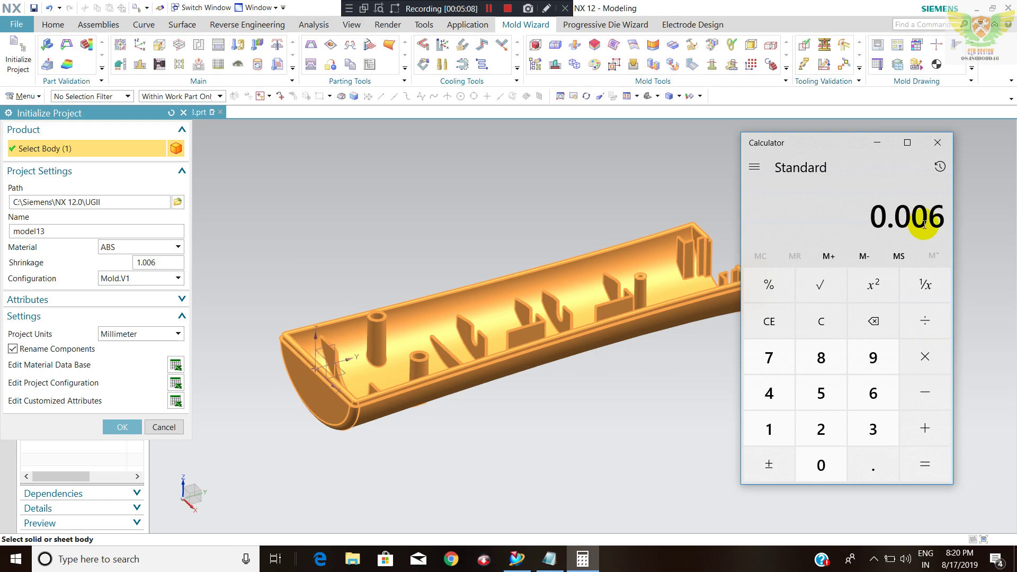
# Add 1 to get the 1.006 scale factor, then return to the NX Shrinkage field
pyautogui.click(924, 424)
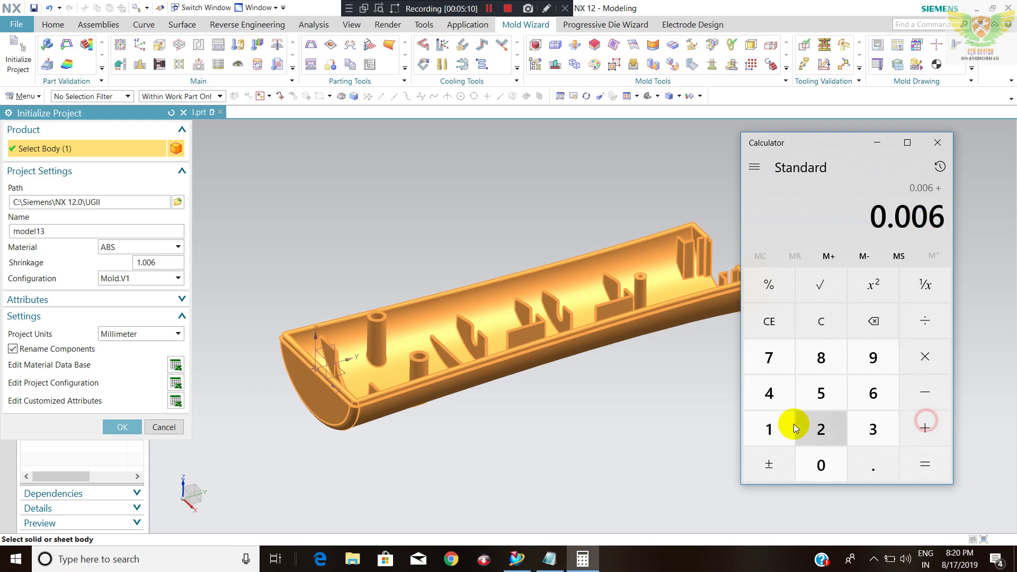
pyautogui.click(784, 424)
pyautogui.click(934, 479)
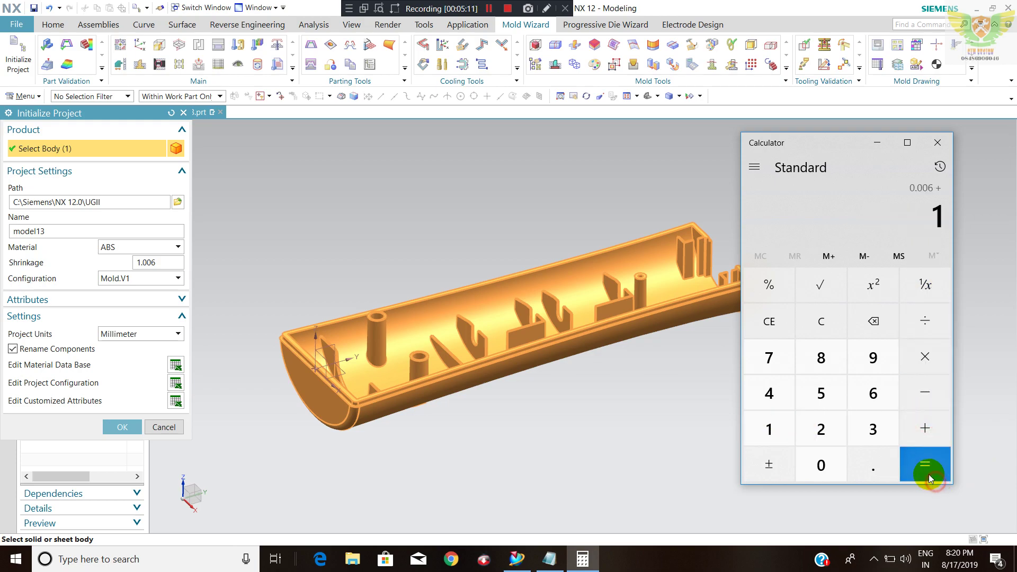
pyautogui.click(869, 212)
pyautogui.click(150, 262)
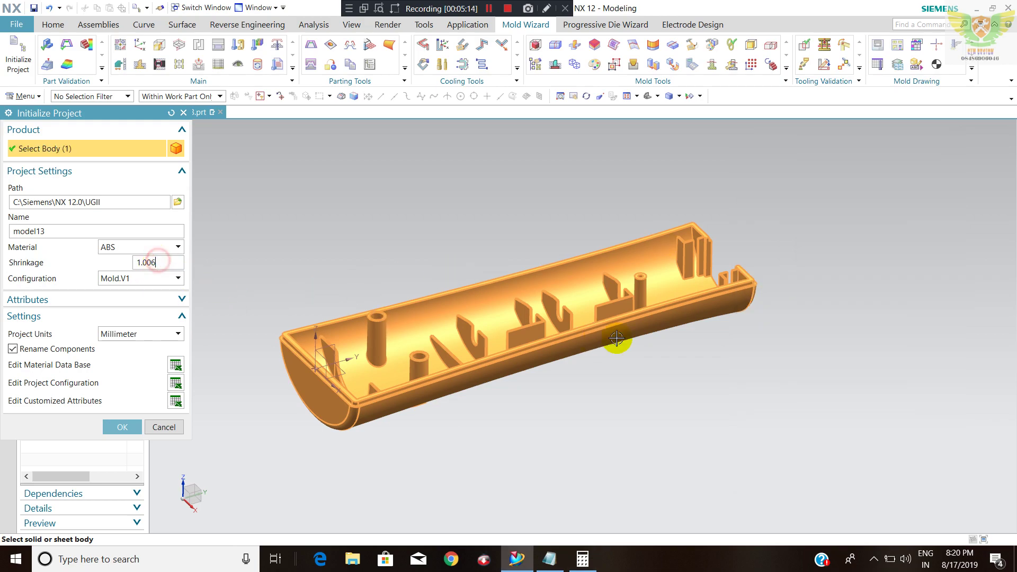
# Confirm Initialize Project and accept the Part Name Management names to generate the mold assembly
pyautogui.click(121, 427)
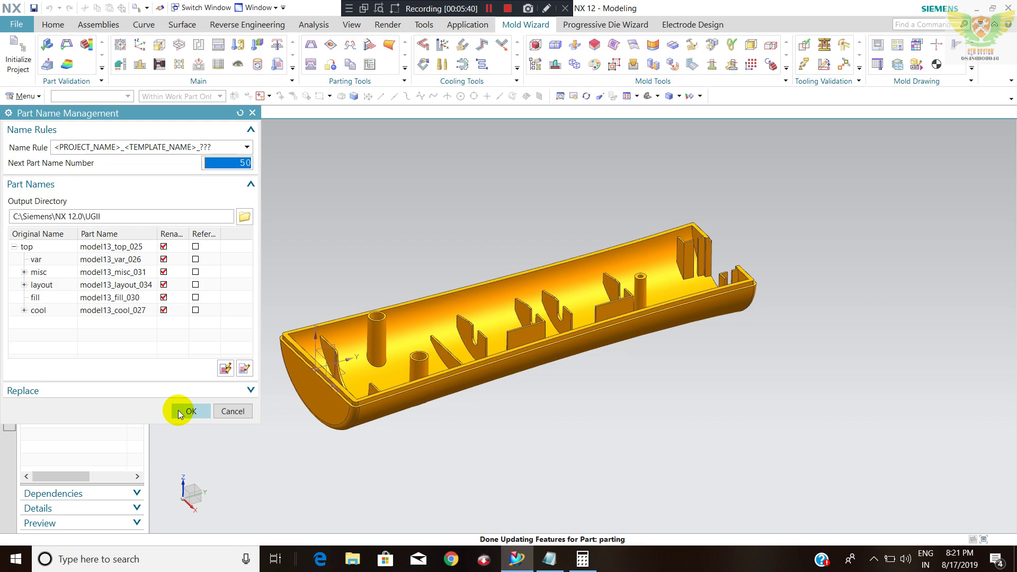
pyautogui.click(179, 413)
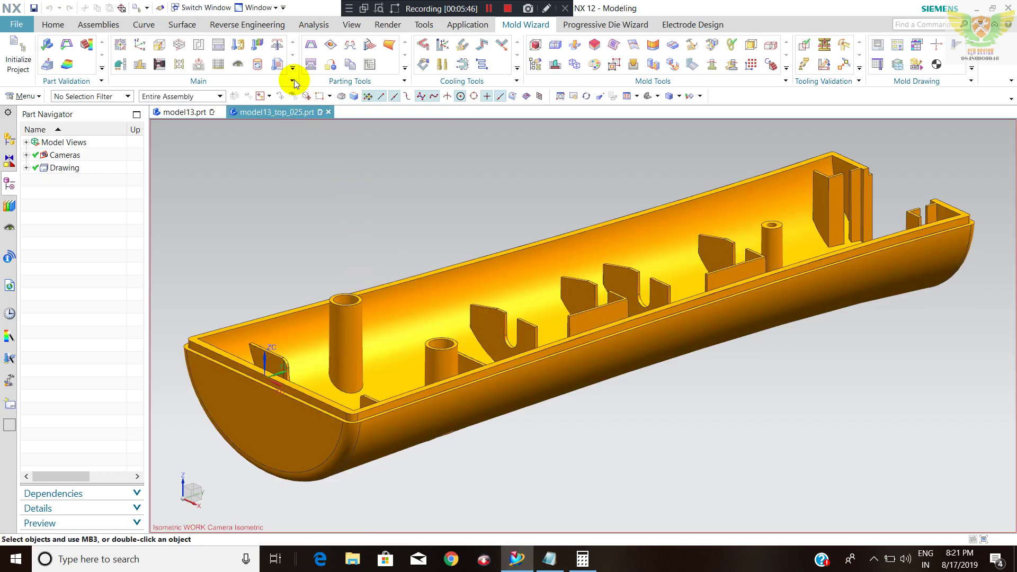
# Switch to model13_parting_044.prt and hide the shaded workpiece block via the parting objects overview
pyautogui.click(260, 8)
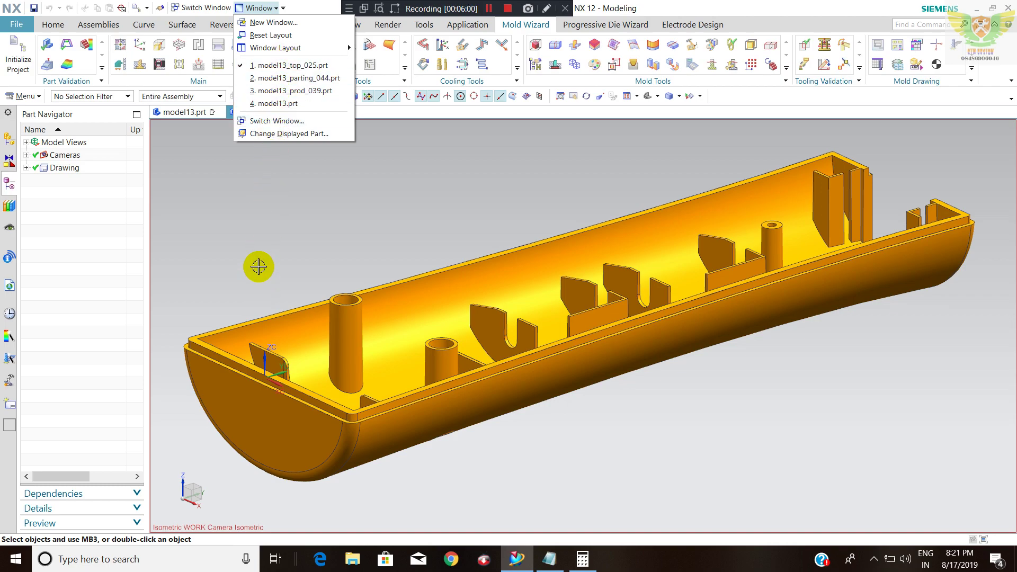
pyautogui.click(239, 214)
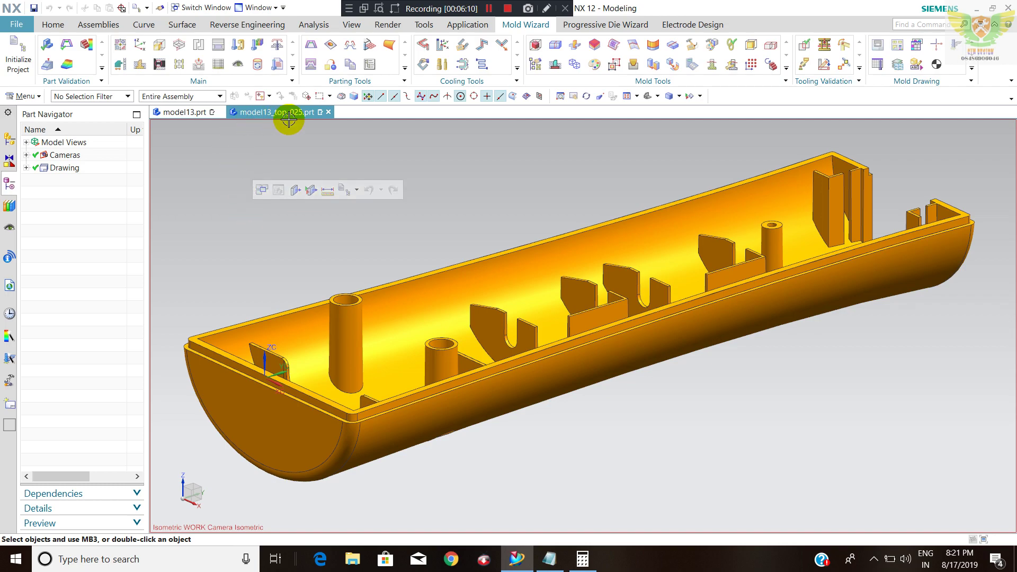
pyautogui.click(368, 66)
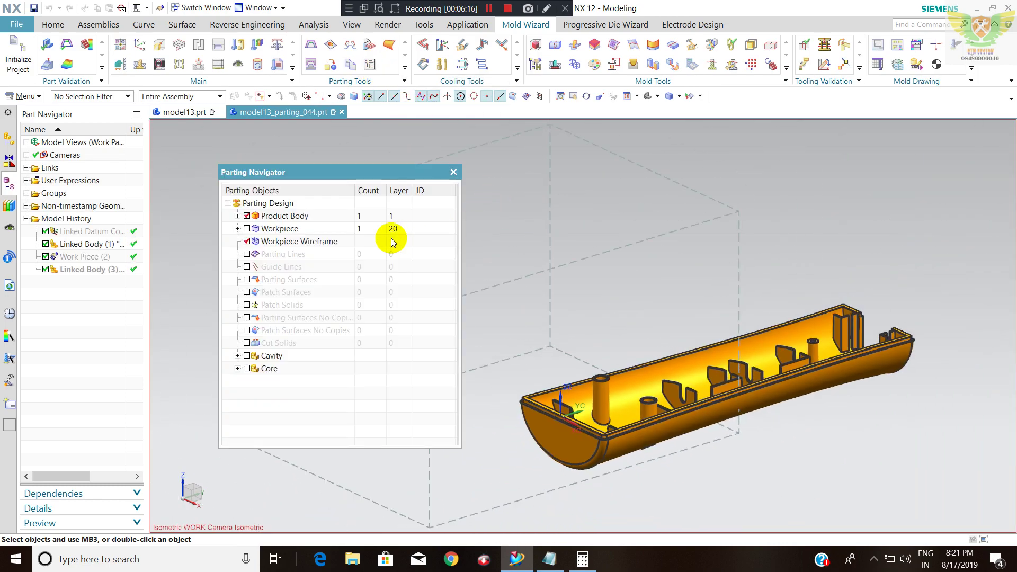
pyautogui.click(247, 229)
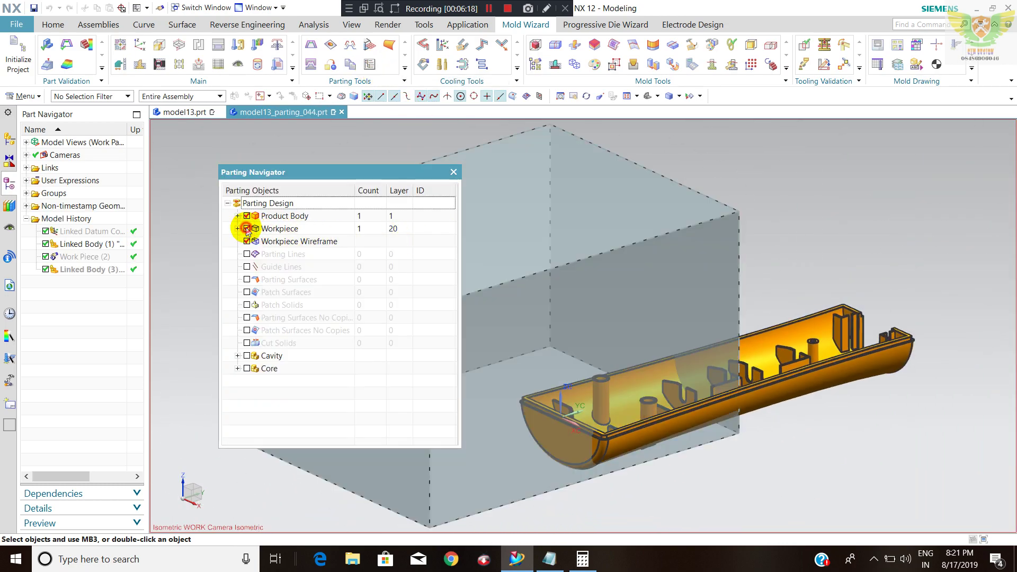
pyautogui.click(246, 228)
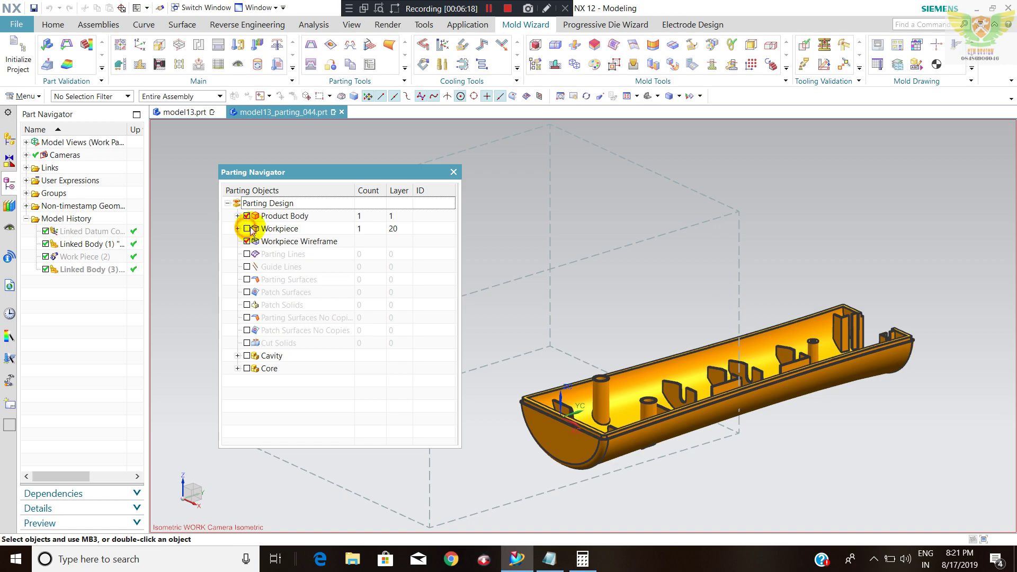
pyautogui.click(453, 173)
pyautogui.scroll(-2, 659, 397)
pyautogui.scroll(3, 779, 363)
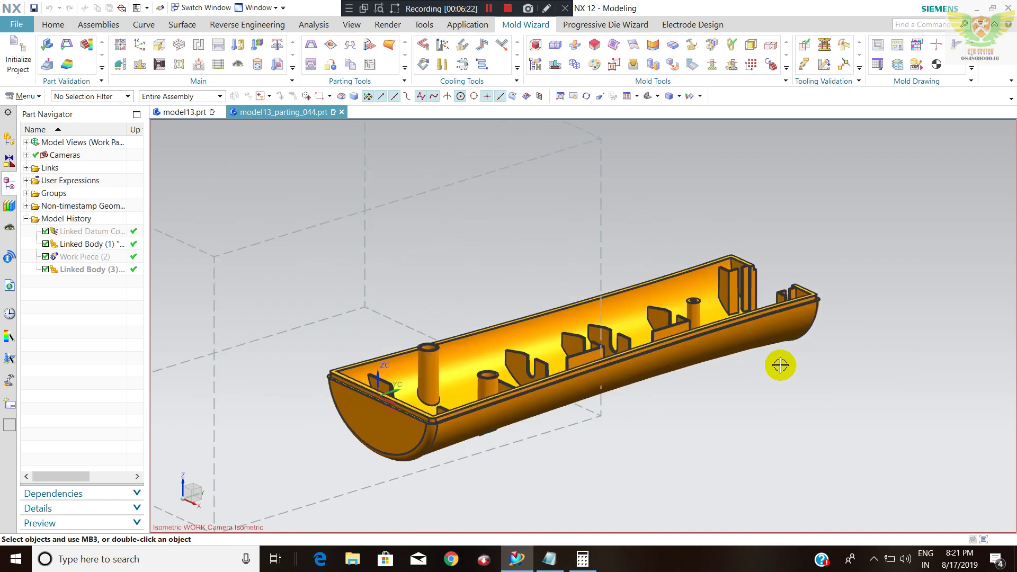
pyautogui.scroll(-3, 664, 359)
pyautogui.scroll(3, 605, 345)
pyautogui.click(605, 344)
pyautogui.press('Escape')
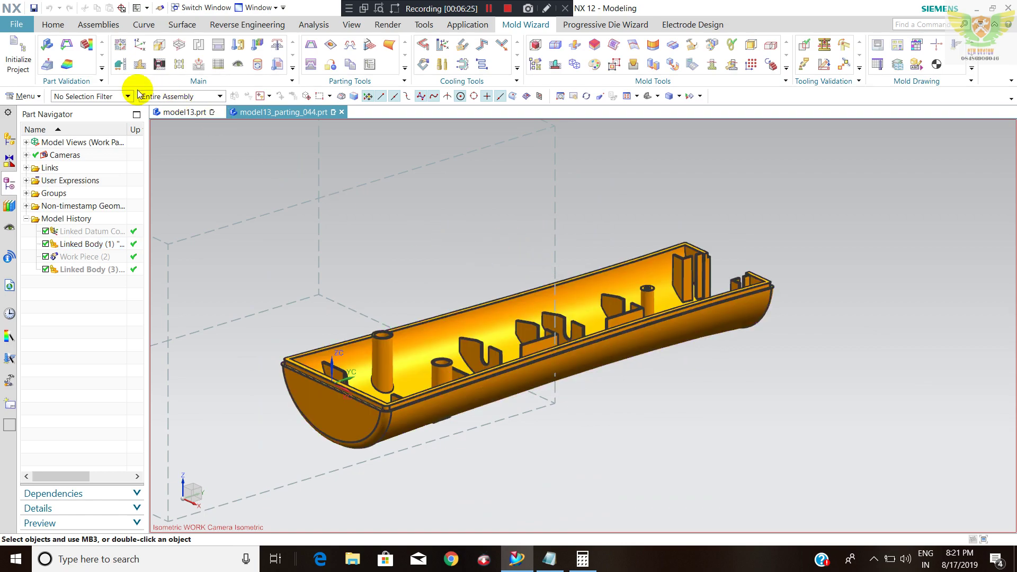
# Move the Mold CSYS to the Product Body Center with only Lock Y Position checked
pyautogui.click(141, 45)
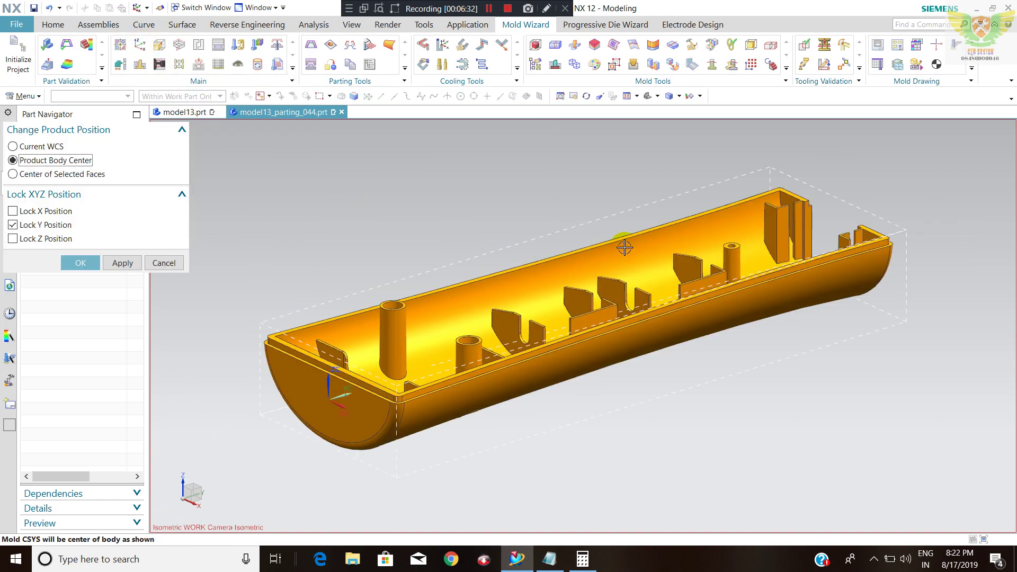
pyautogui.click(16, 238)
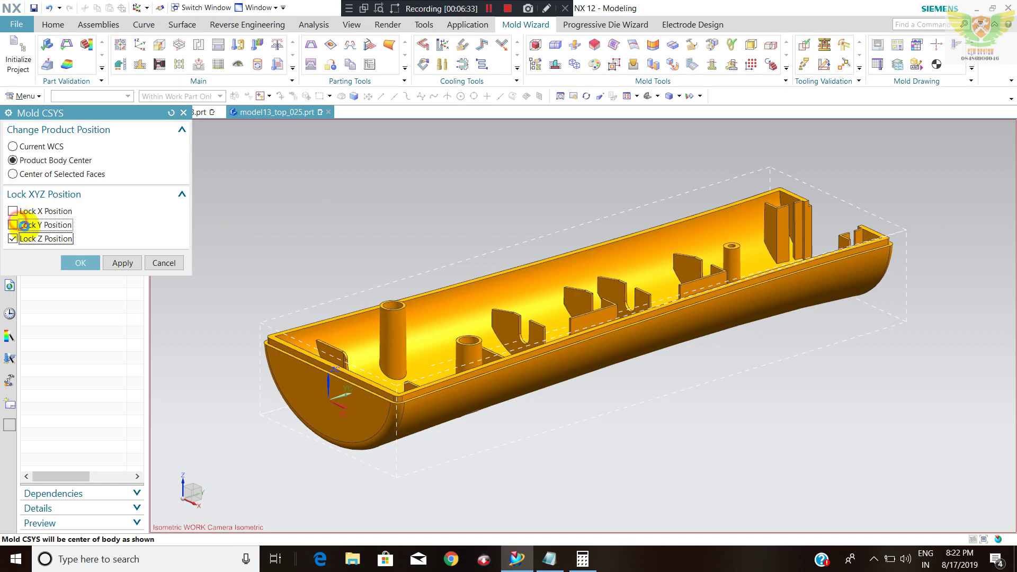
pyautogui.click(13, 225)
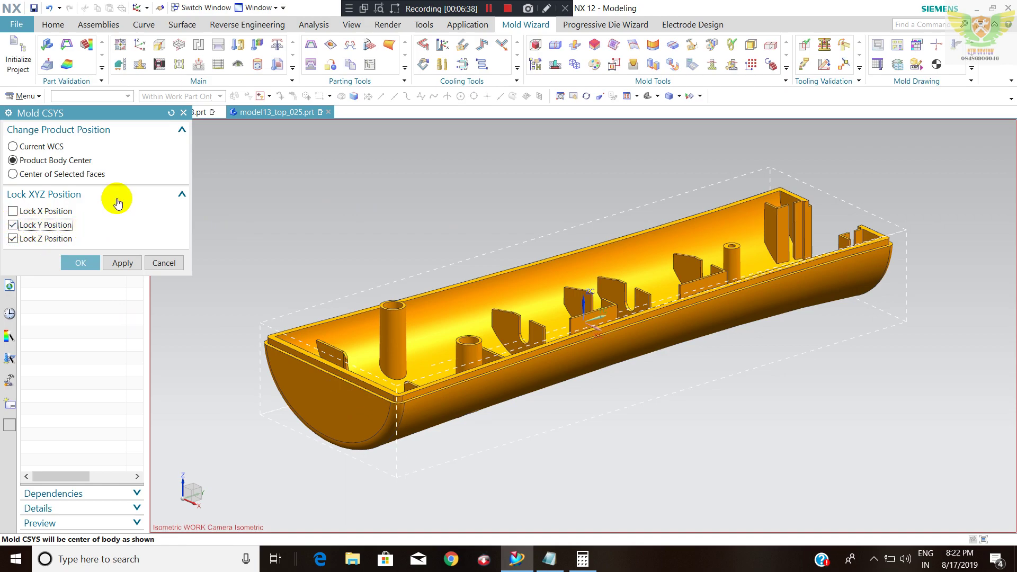
pyautogui.click(485, 8)
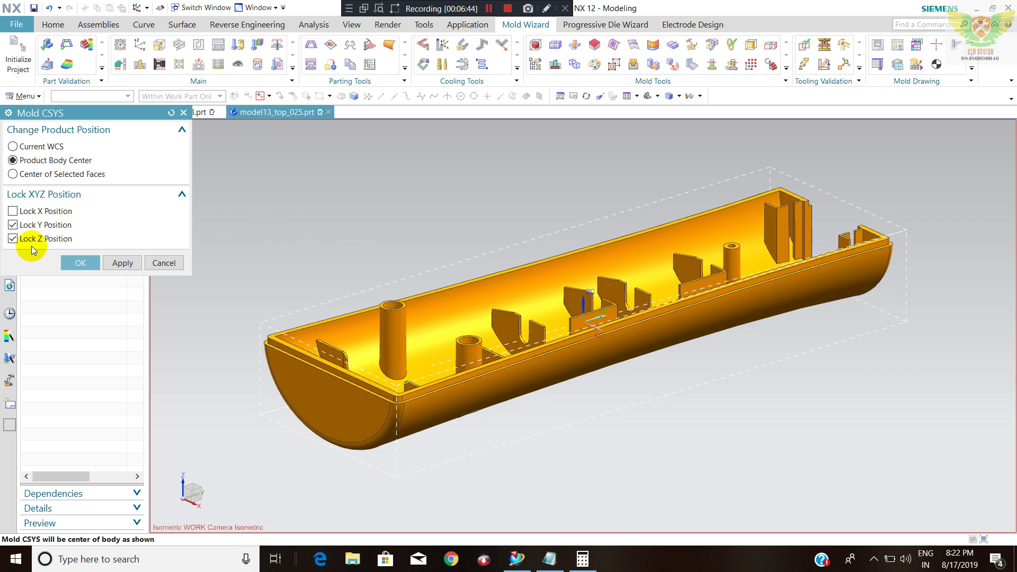
pyautogui.click(14, 239)
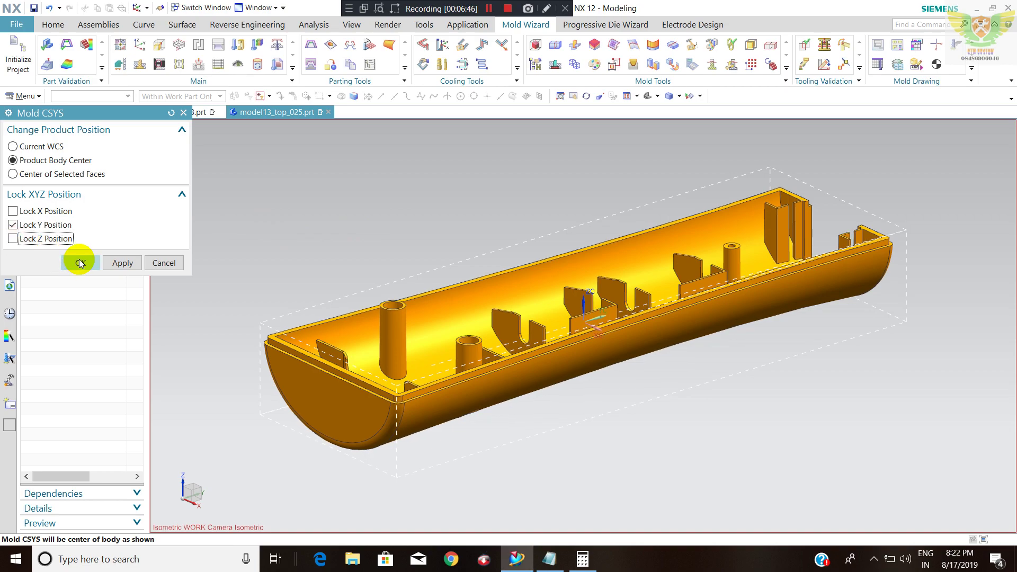
pyautogui.click(80, 263)
# Run Family Mold, dismiss its only-one-product notice, and inspect the housing
pyautogui.moveTo(503, 256); pyautogui.dragTo(441, 383, button='middle')
pyautogui.scroll(3, 279, 374)
pyautogui.scroll(-3, 289, 452)
pyautogui.click(344, 408)
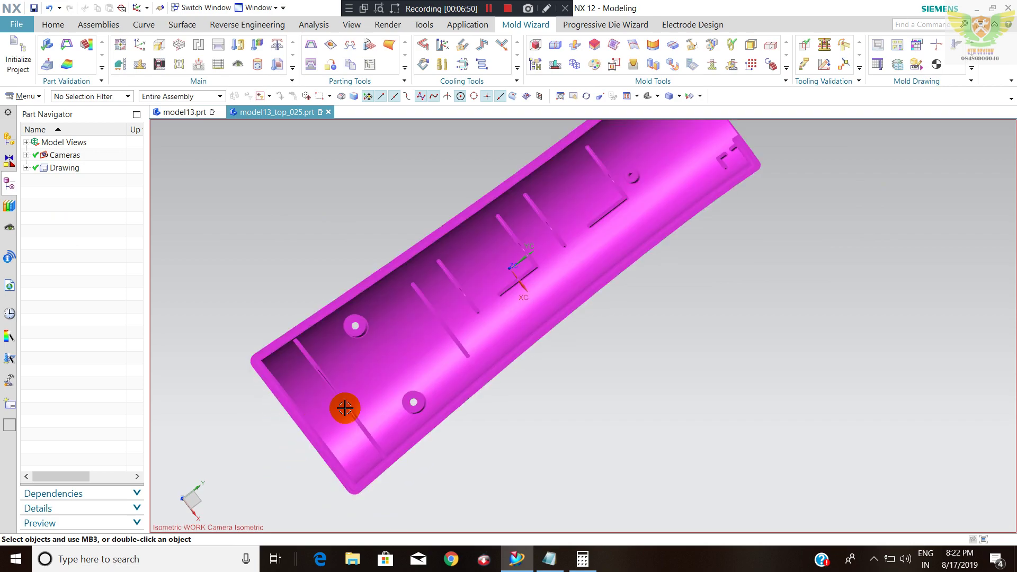
pyautogui.moveTo(483, 359)
pyautogui.mouseDown(button='middle')
pyautogui.moveTo(462, 269)
pyautogui.moveTo(340, 243)
pyautogui.moveTo(484, 291)
pyautogui.moveTo(508, 241)
pyautogui.moveTo(495, 262)
pyautogui.moveTo(544, 243)
pyautogui.moveTo(556, 270)
pyautogui.mouseUp(button='middle')
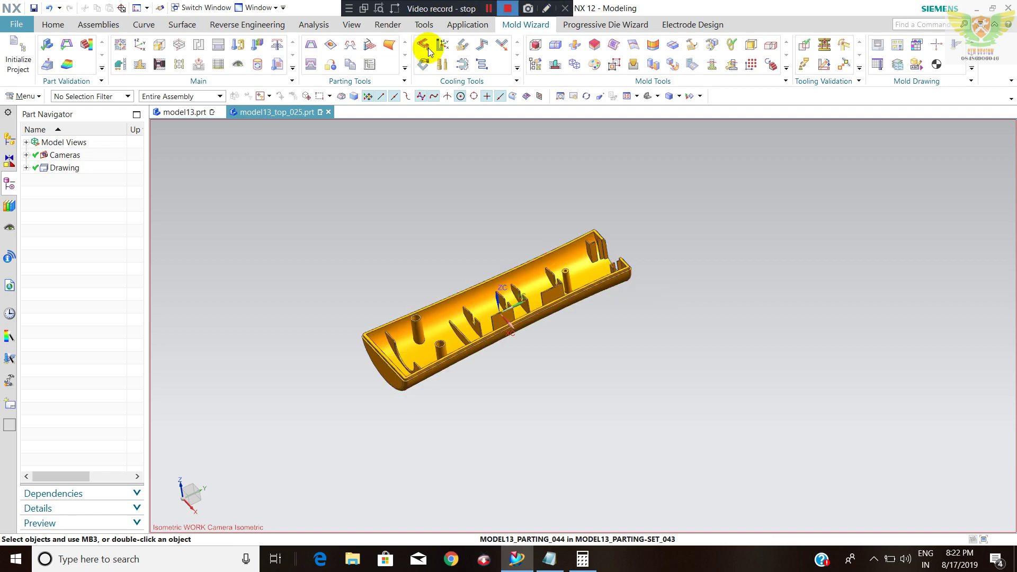
pyautogui.click(121, 45)
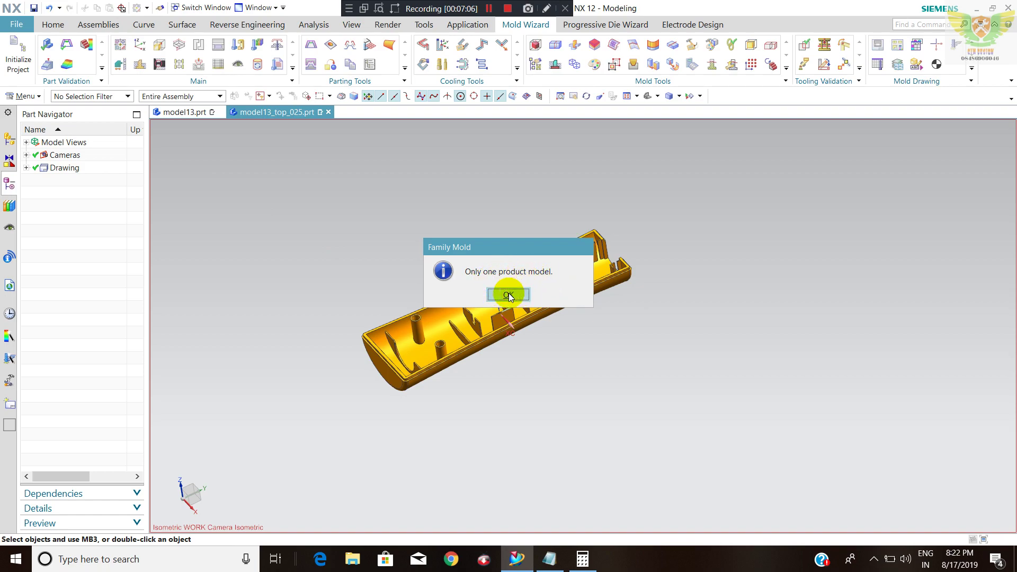
pyautogui.click(508, 293)
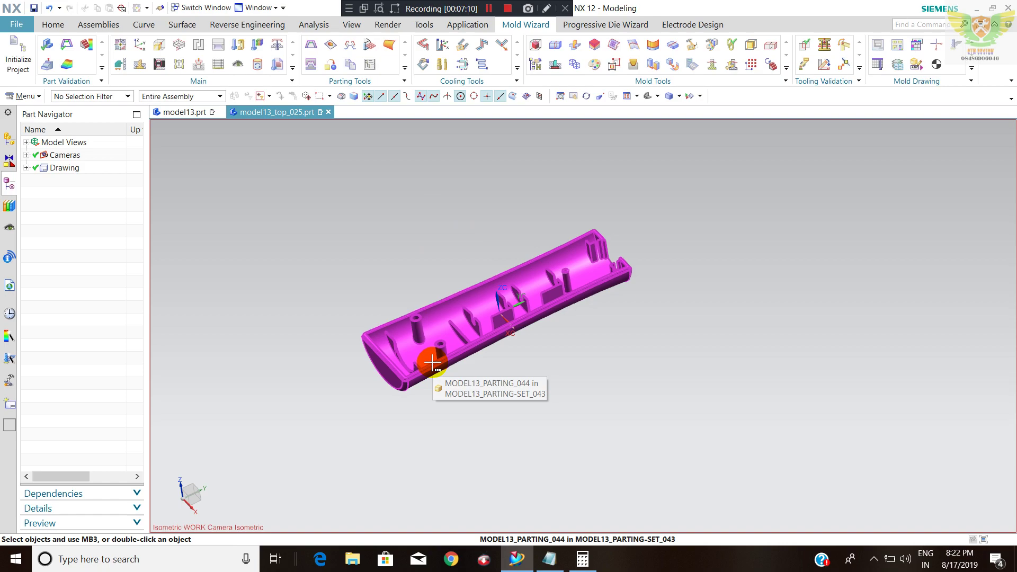
pyautogui.click(433, 363)
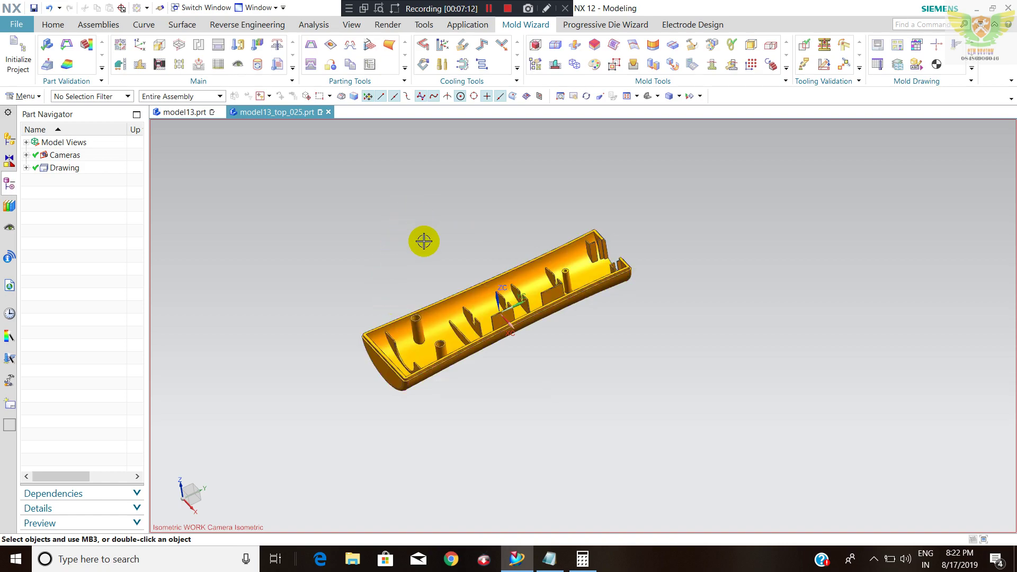
pyautogui.moveTo(460, 271)
pyautogui.mouseDown(button='middle')
pyautogui.moveTo(443, 216)
pyautogui.moveTo(438, 284)
pyautogui.moveTo(459, 223)
pyautogui.mouseUp(button='middle')
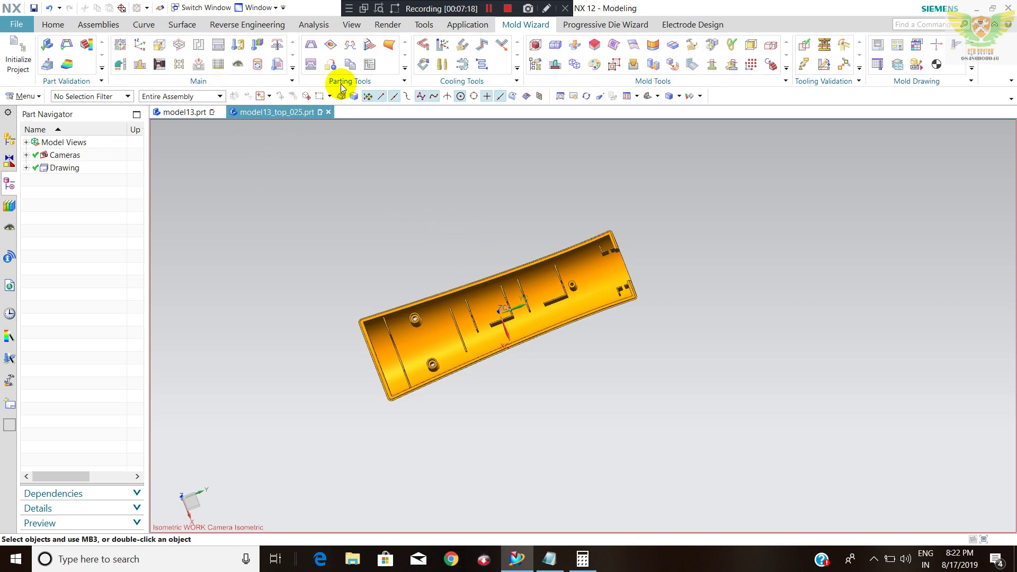
# Start a User Defined Block workpiece and change the sketch side dimension to 50
pyautogui.click(185, 50)
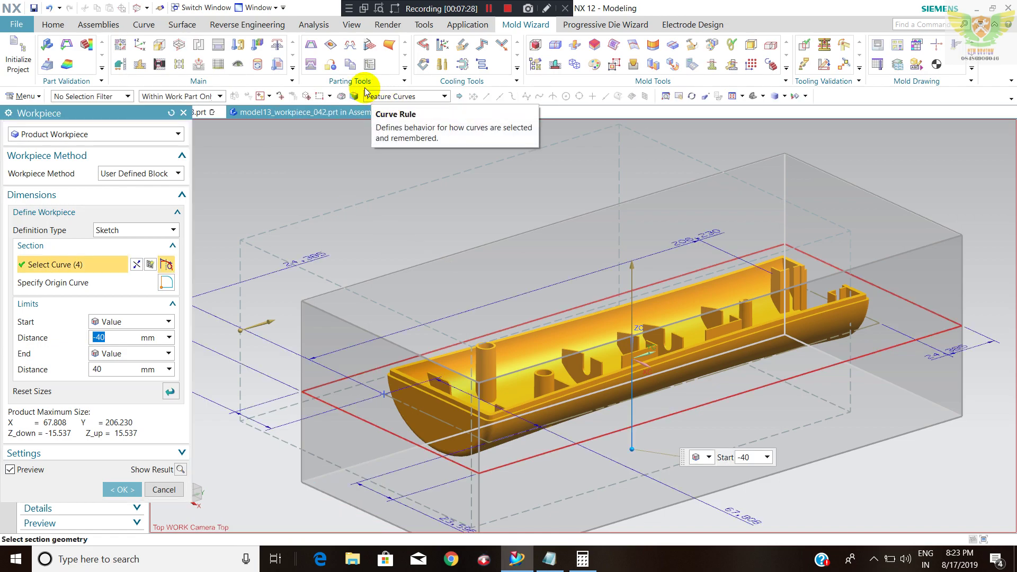
pyautogui.moveTo(613, 222)
pyautogui.mouseDown(button='middle')
pyautogui.moveTo(608, 289)
pyautogui.moveTo(783, 170)
pyautogui.mouseUp(button='middle')
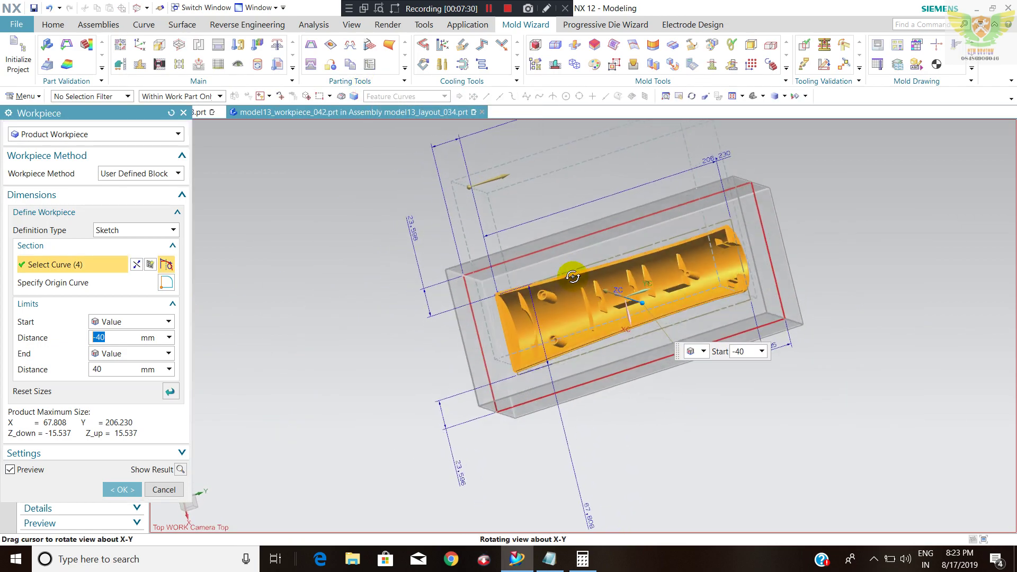
pyautogui.scroll(2, 814, 306)
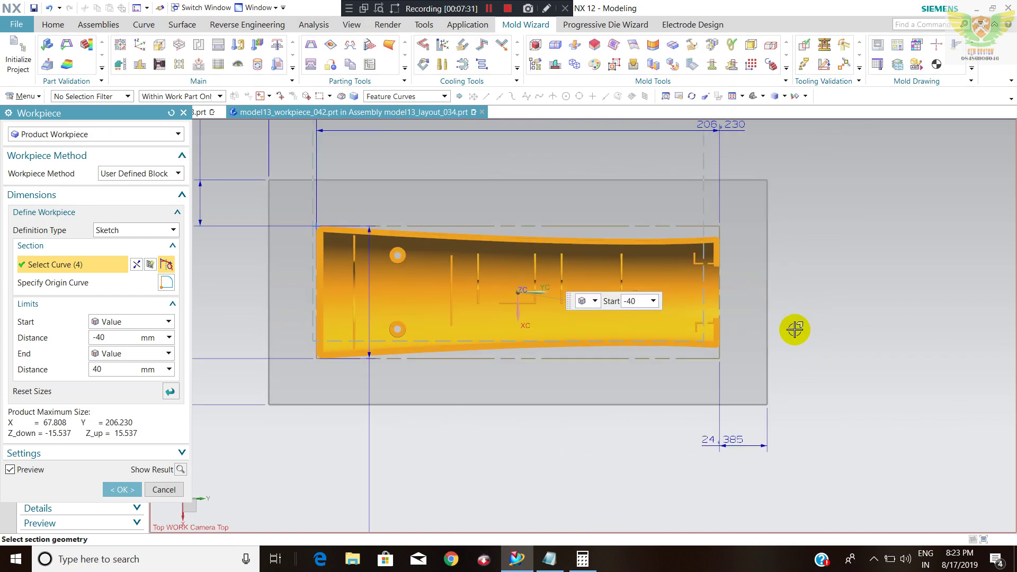
pyautogui.click(730, 438)
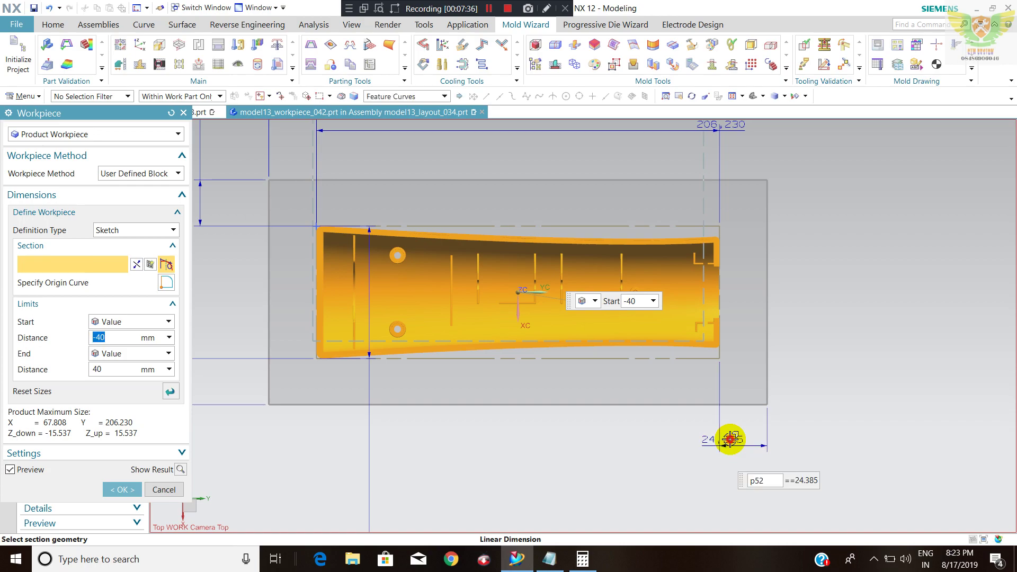
pyautogui.doubleClick(803, 482)
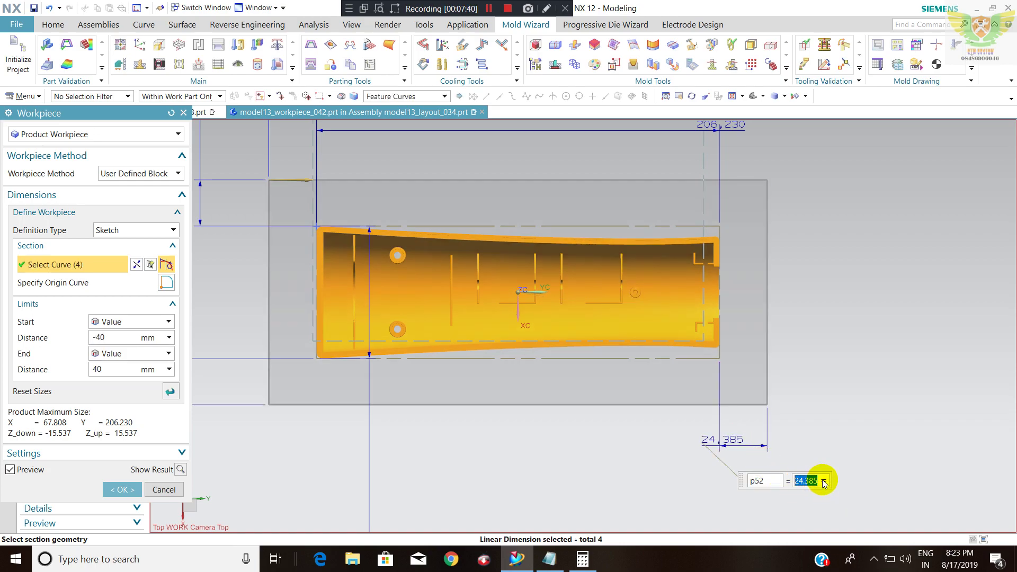
pyautogui.click(824, 481)
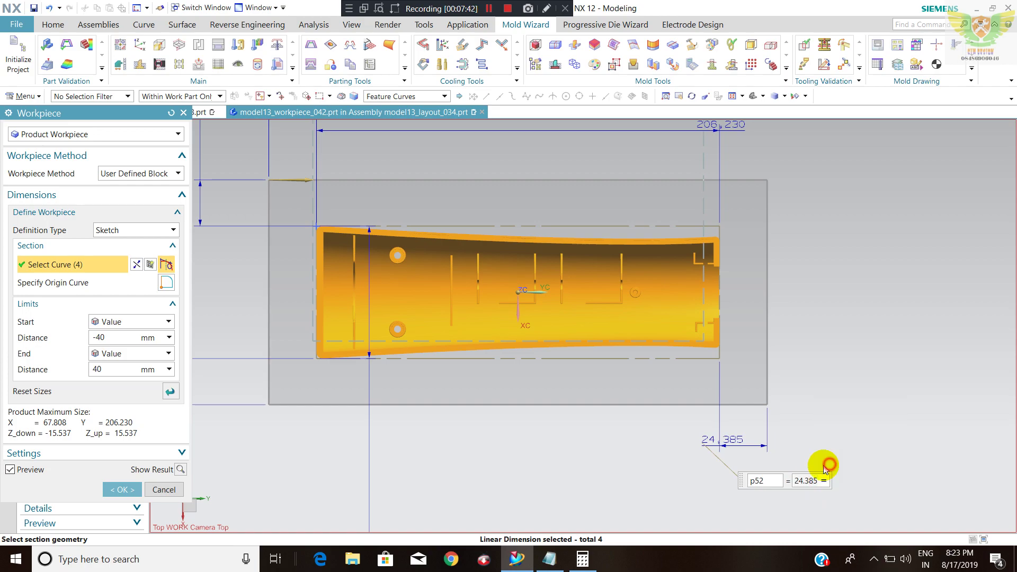
pyautogui.click(805, 482)
pyautogui.write('50')
pyautogui.press('Return')
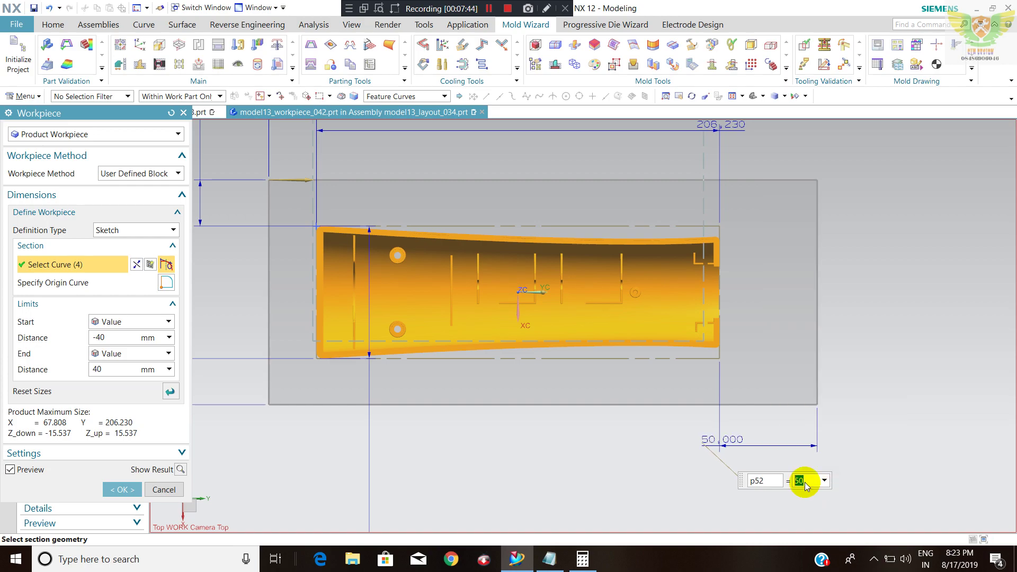
# Correct the side offset to 23.596, keep the -40/40 limits, confirm, and fit the block
pyautogui.scroll(-2, 625, 360)
pyautogui.write('23.59')
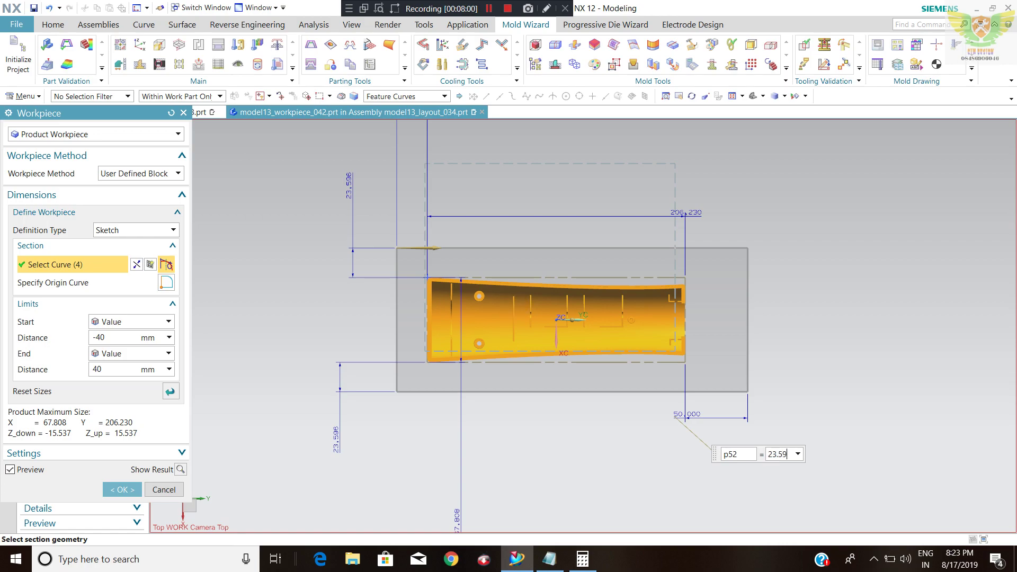
pyautogui.write('6')
pyautogui.press('Return')
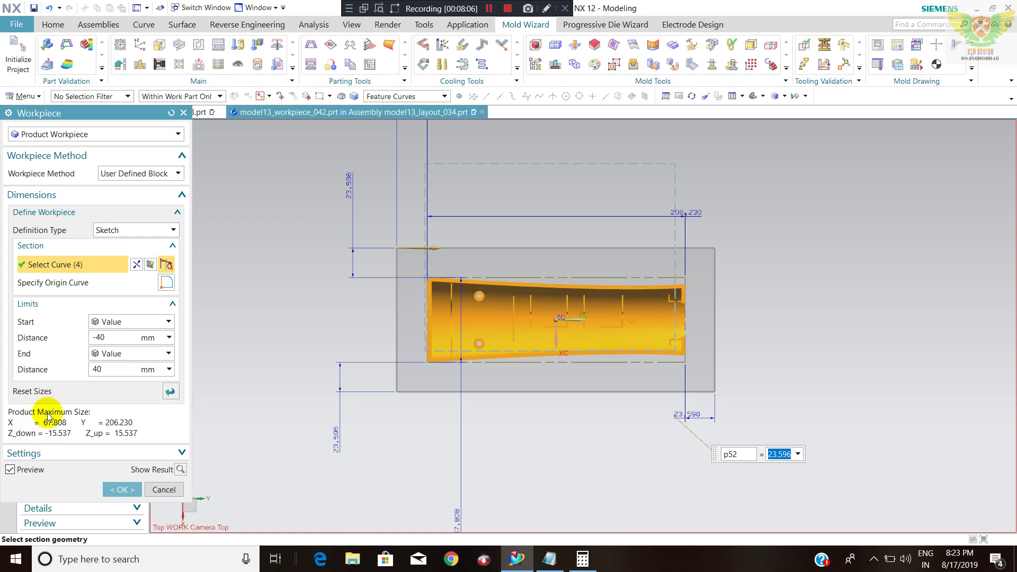
pyautogui.click(105, 371)
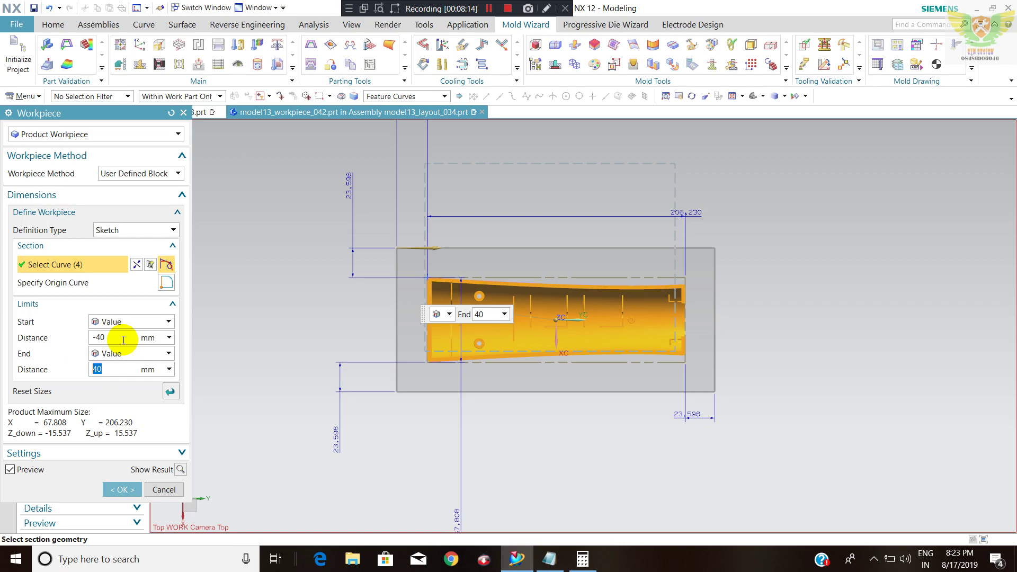
pyautogui.click(128, 491)
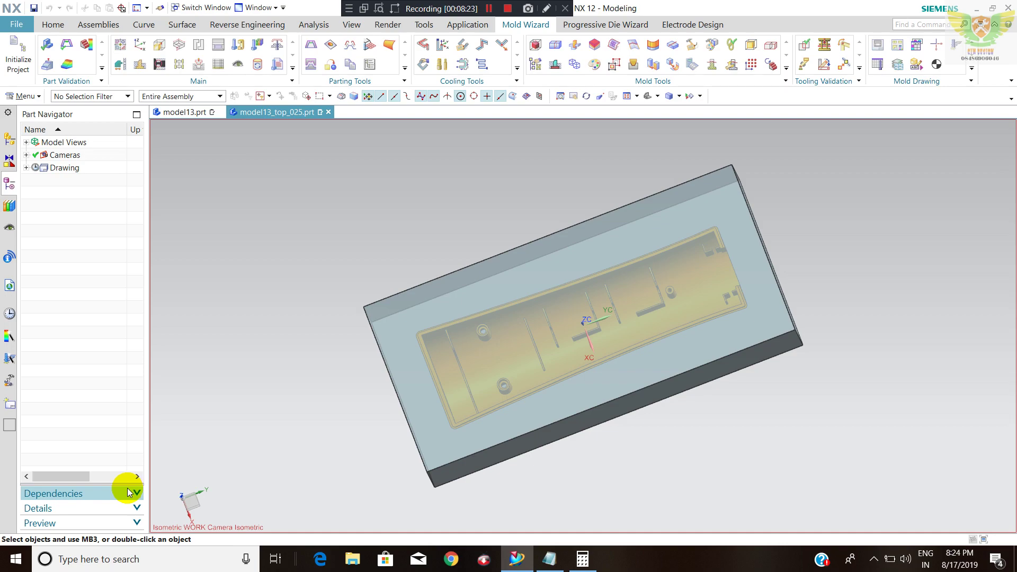
pyautogui.moveTo(415, 411)
pyautogui.mouseDown(button='middle')
pyautogui.moveTo(517, 336)
pyautogui.moveTo(536, 268)
pyautogui.moveTo(477, 388)
pyautogui.moveTo(463, 357)
pyautogui.mouseUp(button='middle')
pyautogui.press('End')
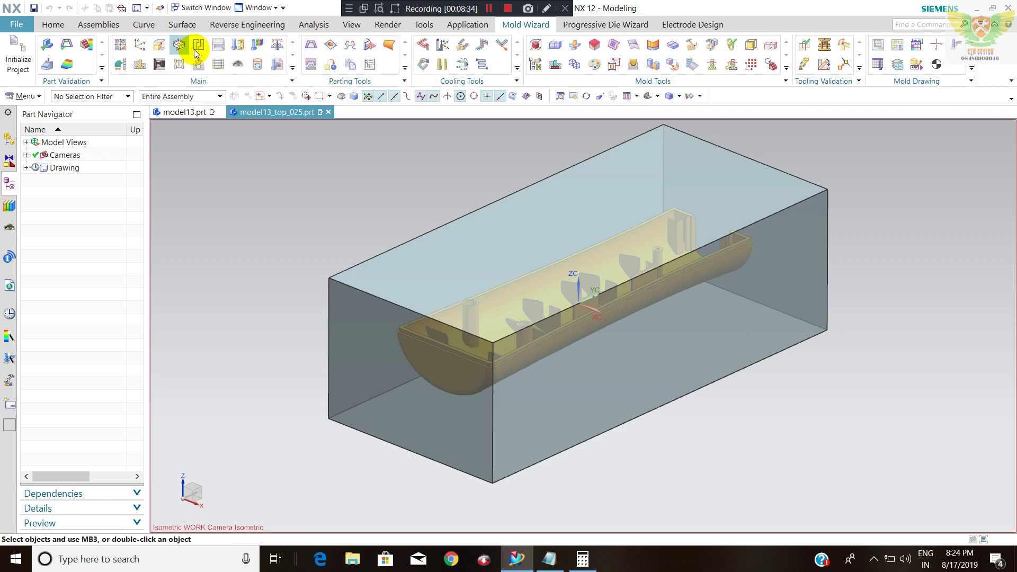
# Run Check Regions analysis and colour the faces by cavity, core and undefined regions
pyautogui.click(311, 46)
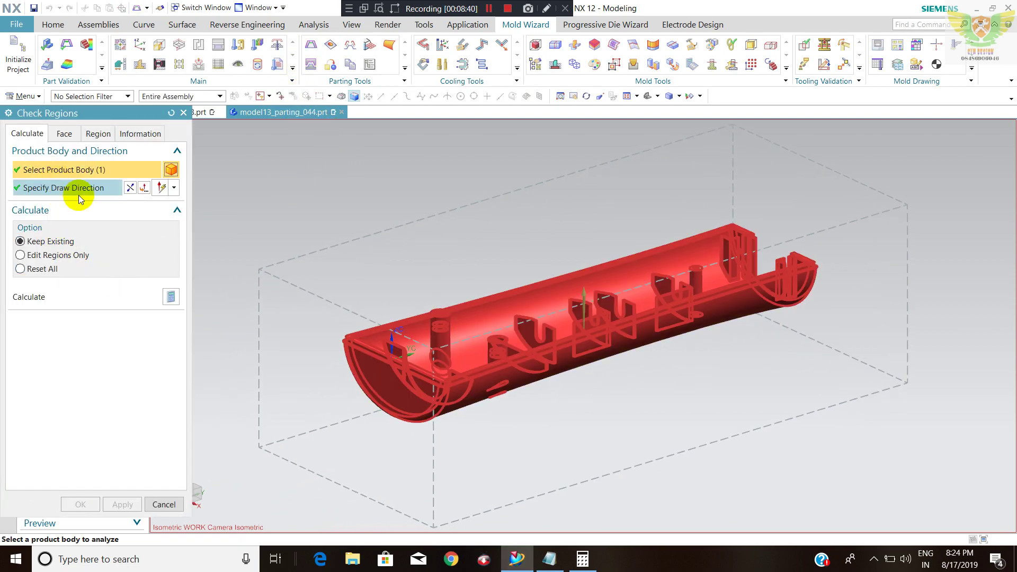
pyautogui.click(172, 298)
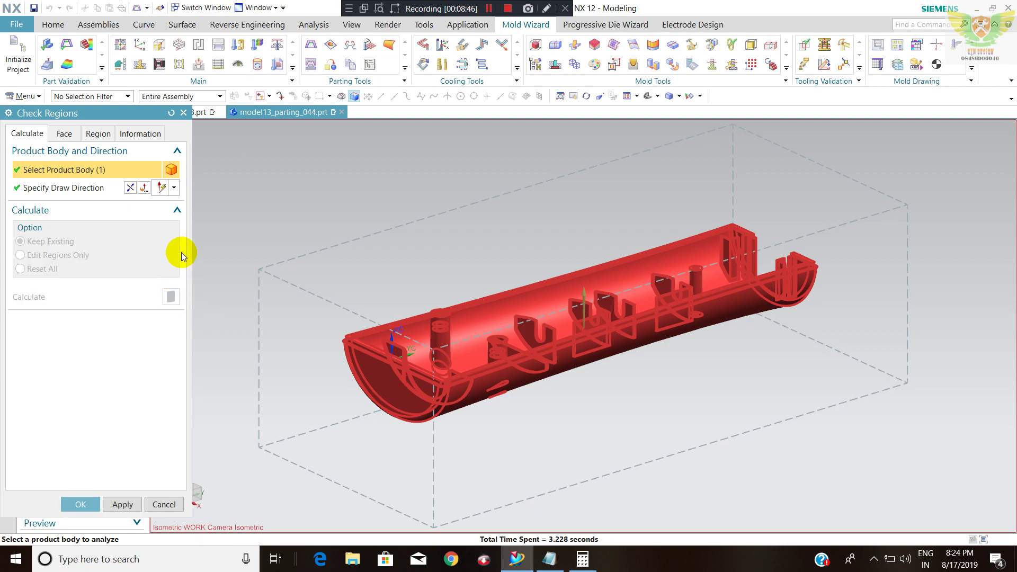
pyautogui.click(65, 134)
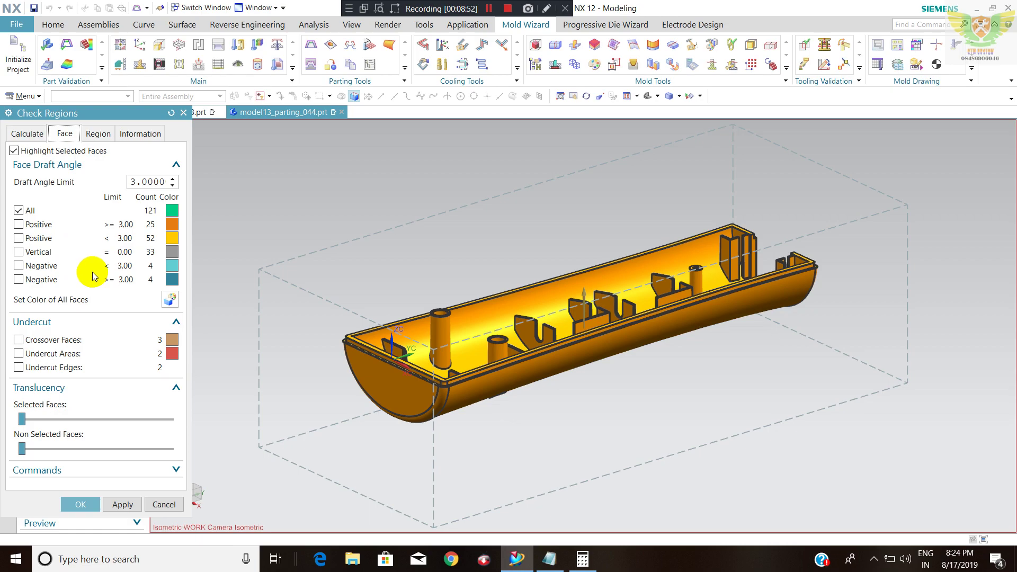
pyautogui.moveTo(24, 421)
pyautogui.mouseDown()
pyautogui.moveTo(147, 426)
pyautogui.moveTo(22, 420)
pyautogui.moveTo(49, 449)
pyautogui.moveTo(21, 450)
pyautogui.mouseUp()
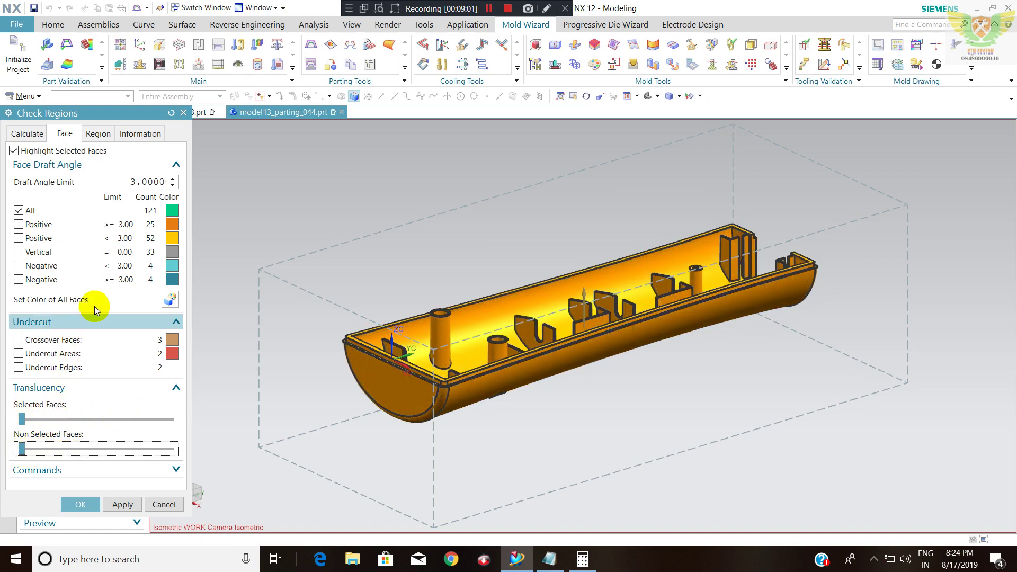
pyautogui.click(99, 133)
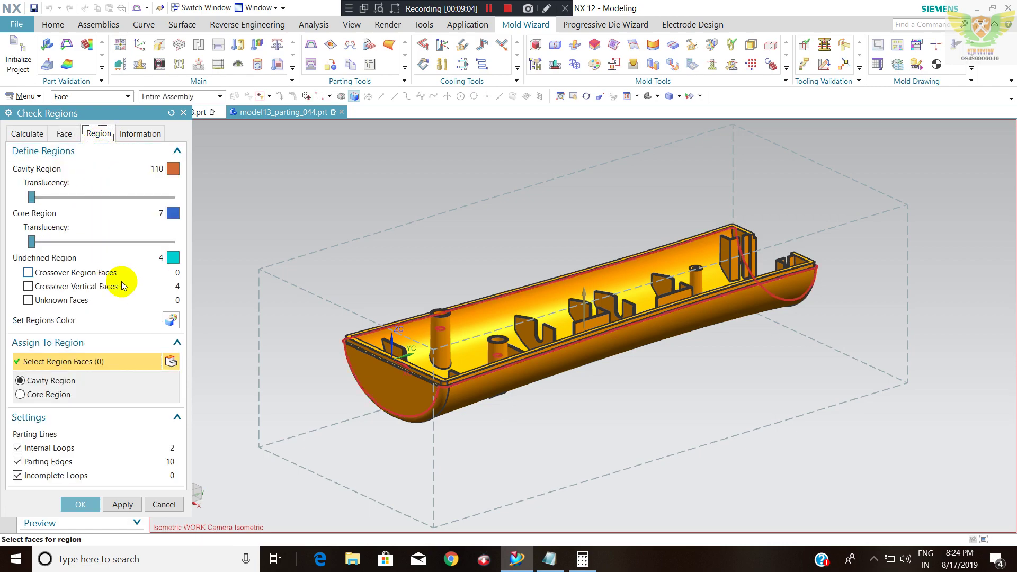
pyautogui.click(171, 321)
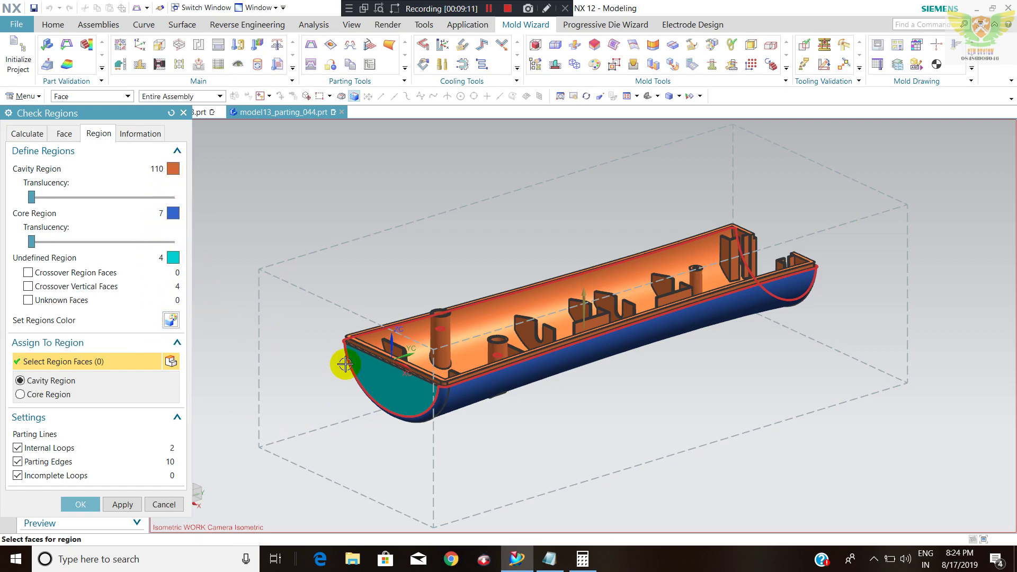
pyautogui.scroll(2, 397, 414)
pyautogui.scroll(2, 397, 414)
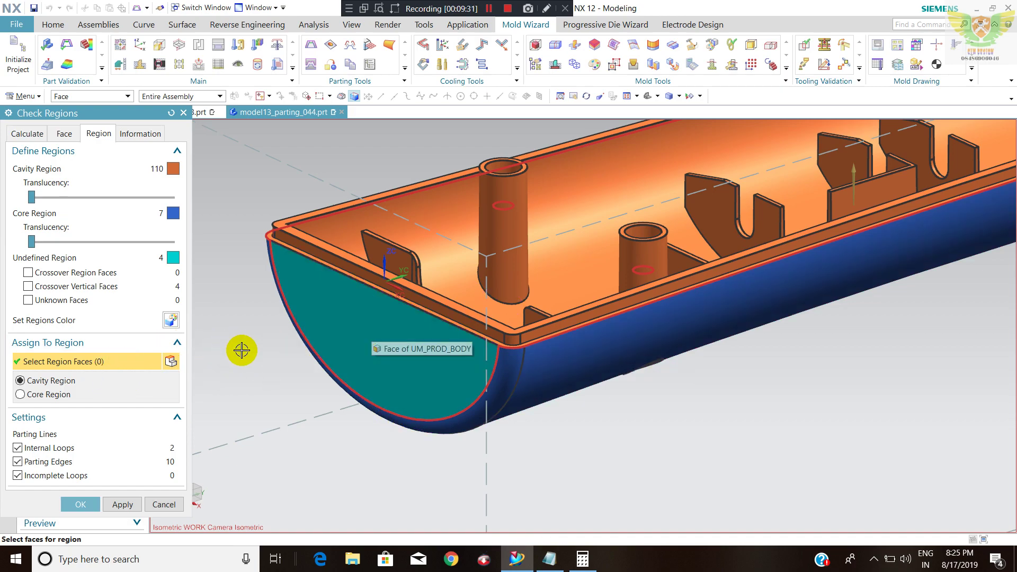
pyautogui.scroll(-3, 277, 343)
pyautogui.scroll(3, 355, 336)
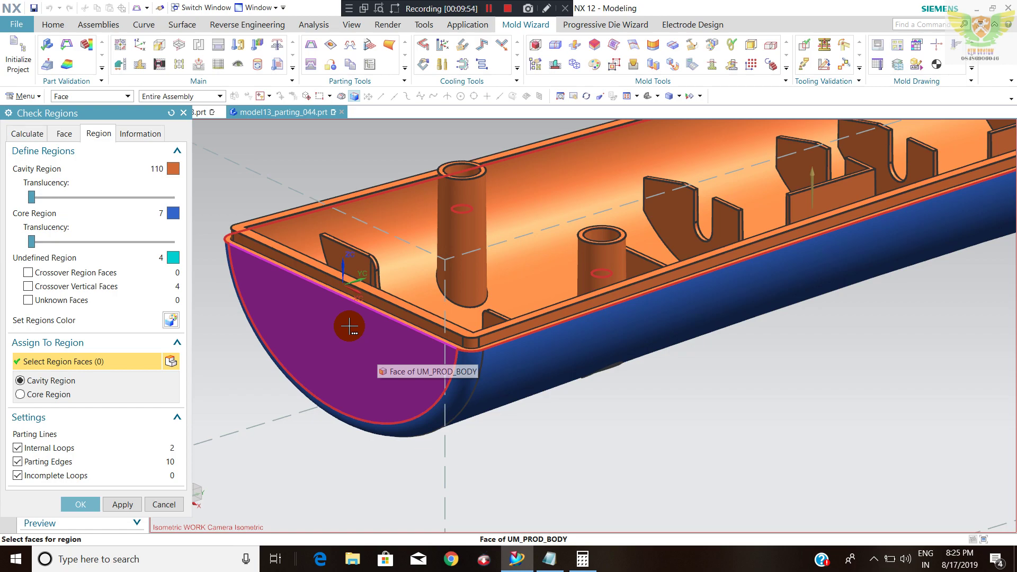
# Assign both curved end faces to the Core Region, leaving 110 cavity, 9 core, 2 undefined
pyautogui.click(351, 328)
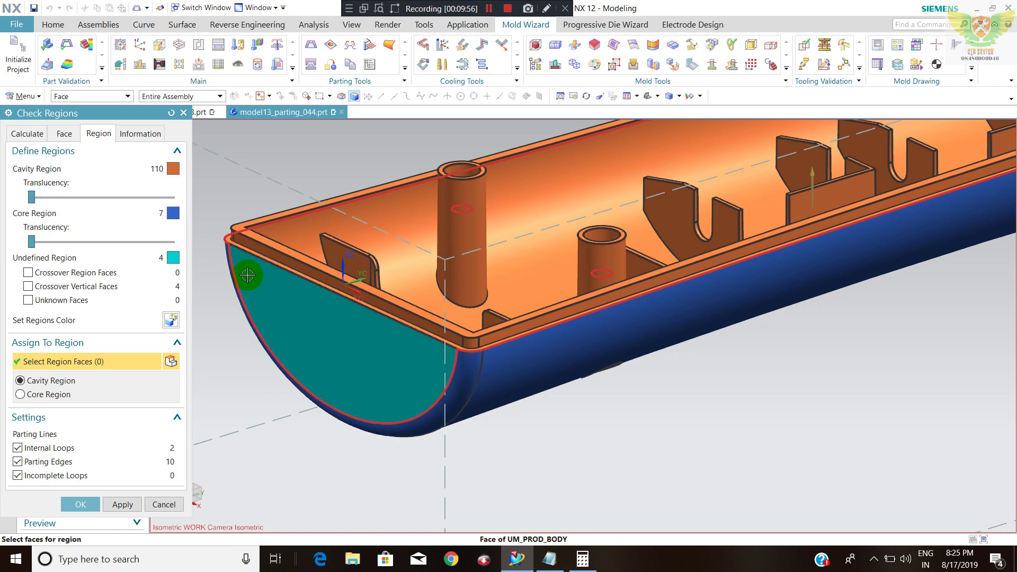
pyautogui.click(20, 394)
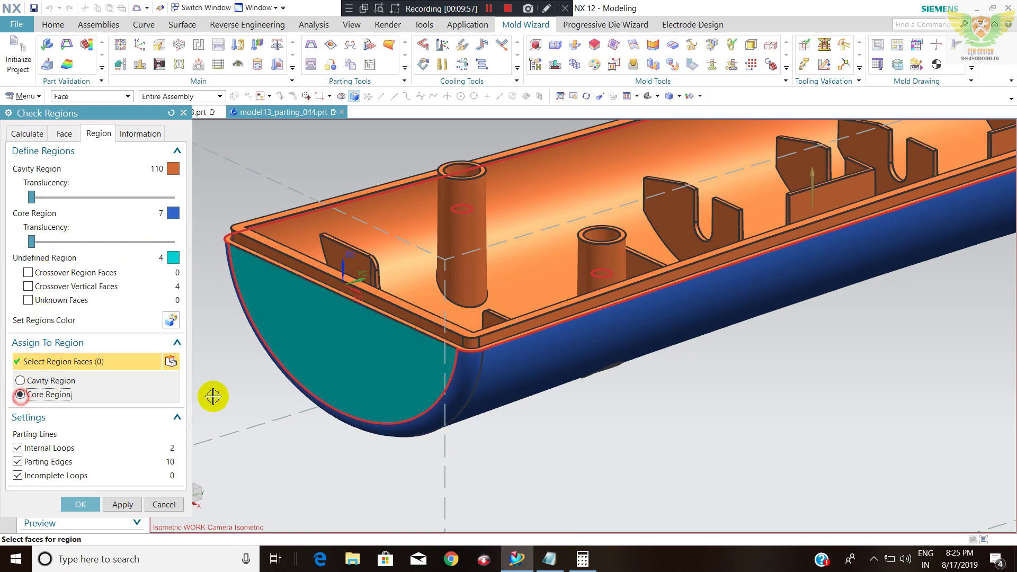
pyautogui.click(362, 366)
pyautogui.scroll(-5, 341, 416)
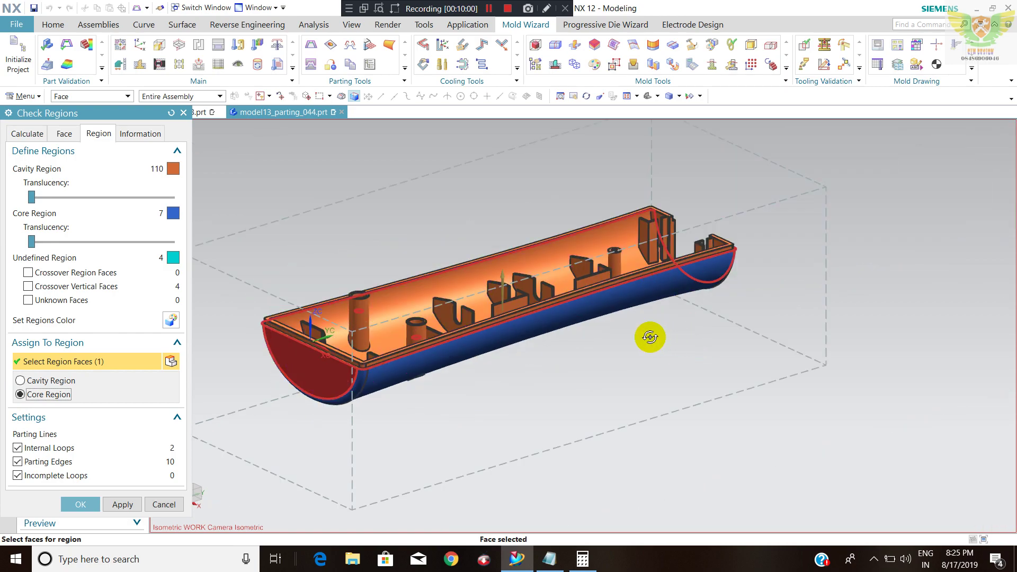
pyautogui.moveTo(647, 336); pyautogui.dragTo(634, 349, button='middle')
pyautogui.scroll(3, 633, 350)
pyautogui.click(664, 293)
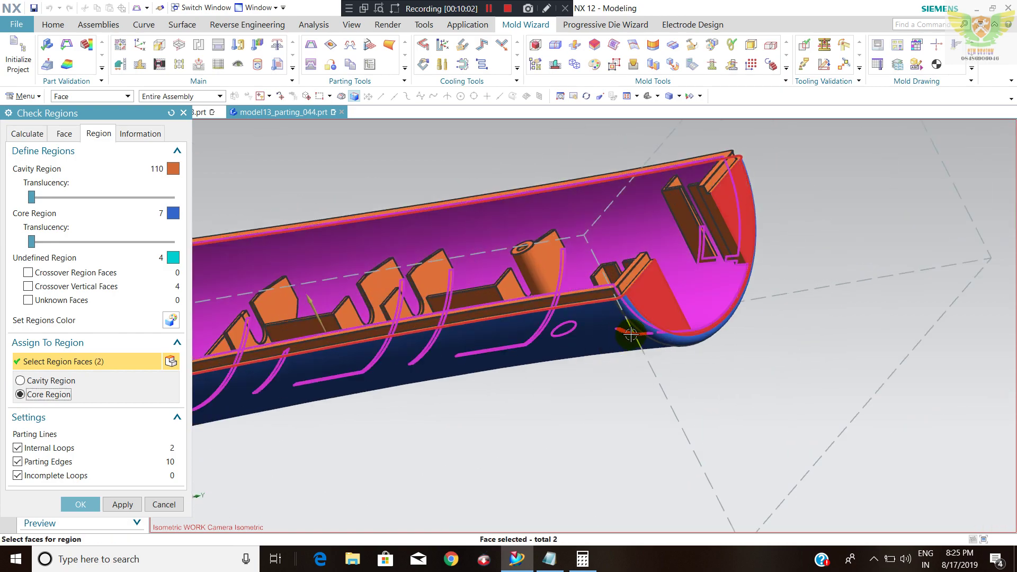
pyautogui.scroll(-5, 580, 337)
pyautogui.click(122, 503)
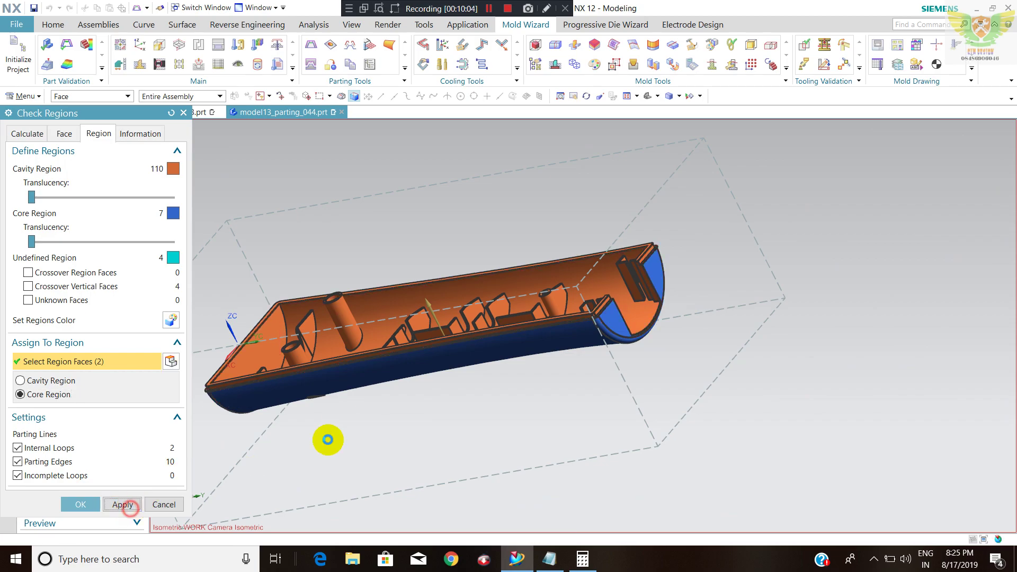
pyautogui.moveTo(492, 351)
pyautogui.mouseDown(button='middle')
pyautogui.moveTo(439, 151)
pyautogui.moveTo(425, 136)
pyautogui.mouseUp(button='middle')
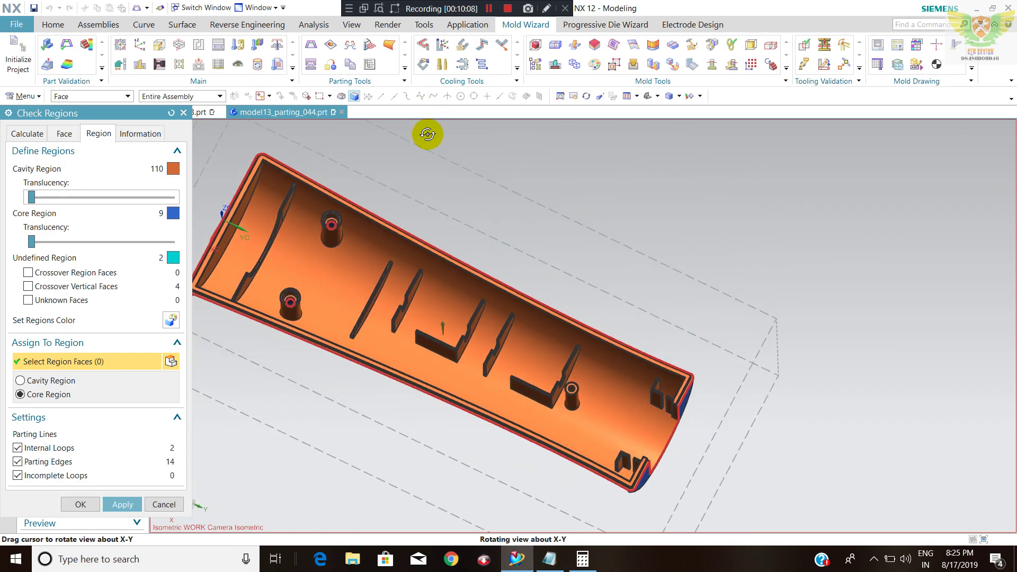
# Assign the two inner boss-hole faces to the cavity region
pyautogui.scroll(3, 322, 250)
pyautogui.scroll(3, 322, 250)
pyautogui.scroll(3, 371, 212)
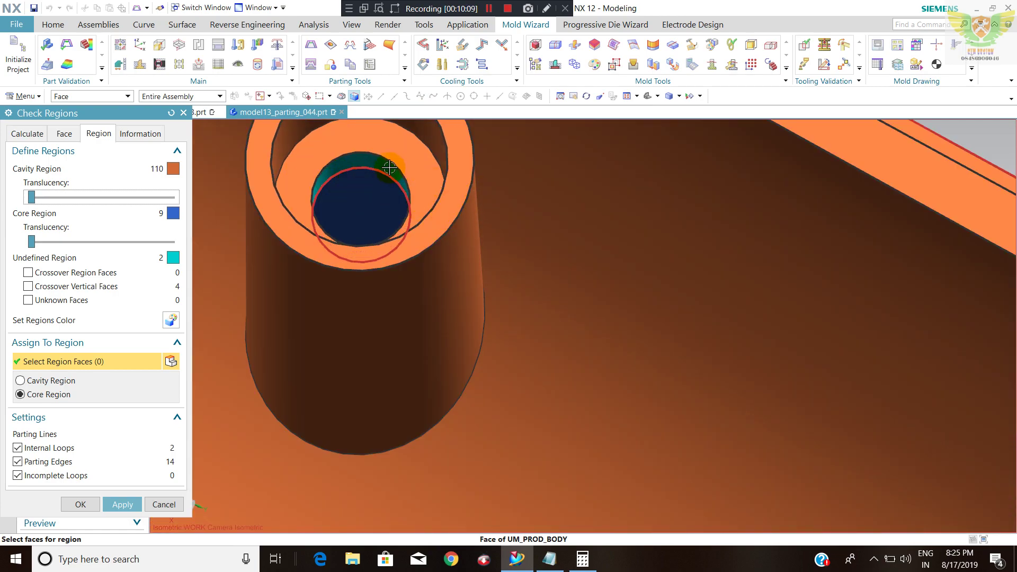
pyautogui.click(32, 381)
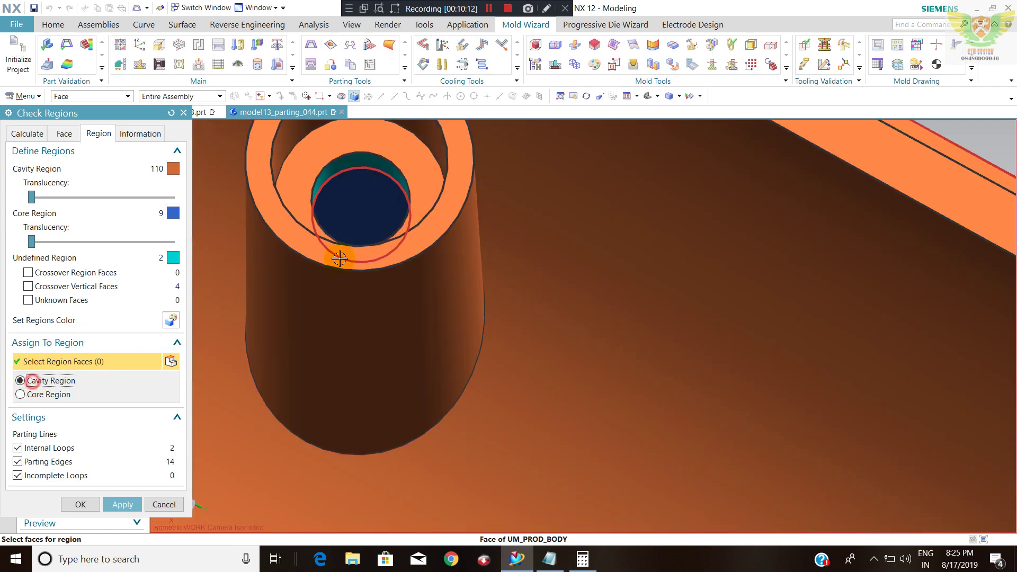
pyautogui.click(382, 169)
pyautogui.scroll(-3, 408, 181)
pyautogui.scroll(2, 356, 379)
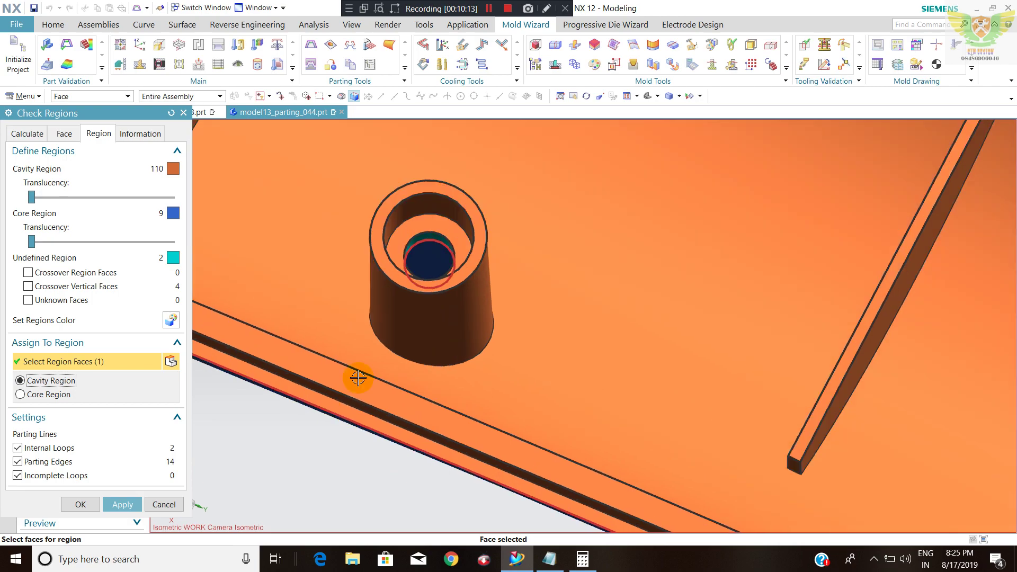
pyautogui.scroll(2, 425, 230)
pyautogui.click(425, 230)
pyautogui.scroll(2, 425, 231)
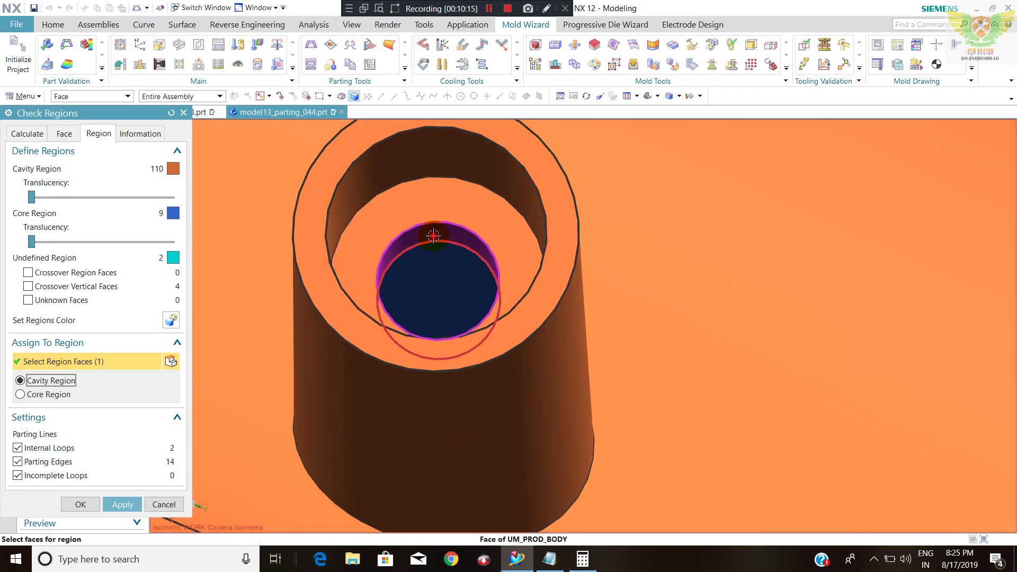
pyautogui.click(126, 506)
# Confirm 112 cavity, 9 core and 0 undefined faces, then close Check Regions
pyautogui.scroll(-1, 227, 286)
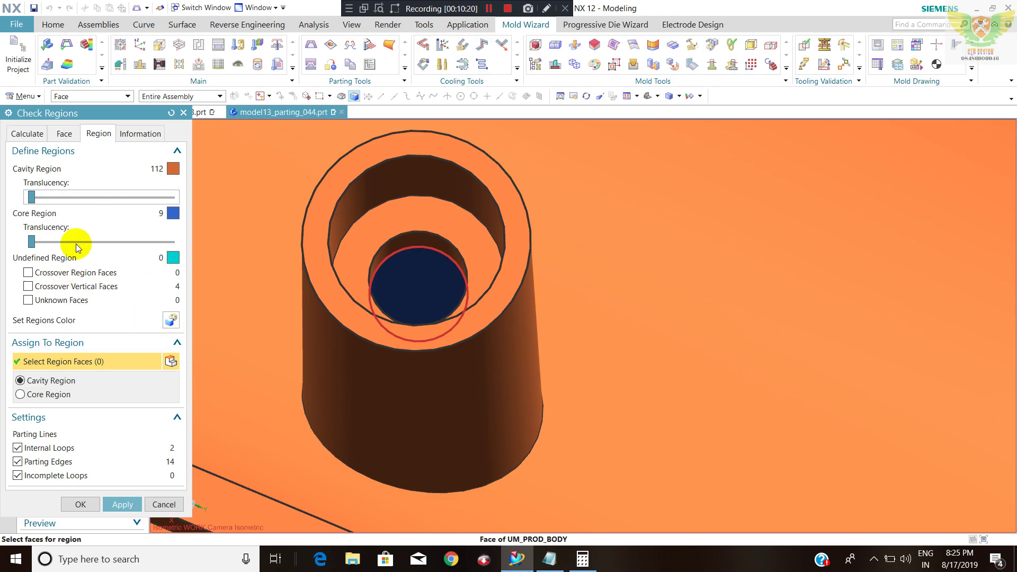
pyautogui.click(138, 135)
pyautogui.click(98, 134)
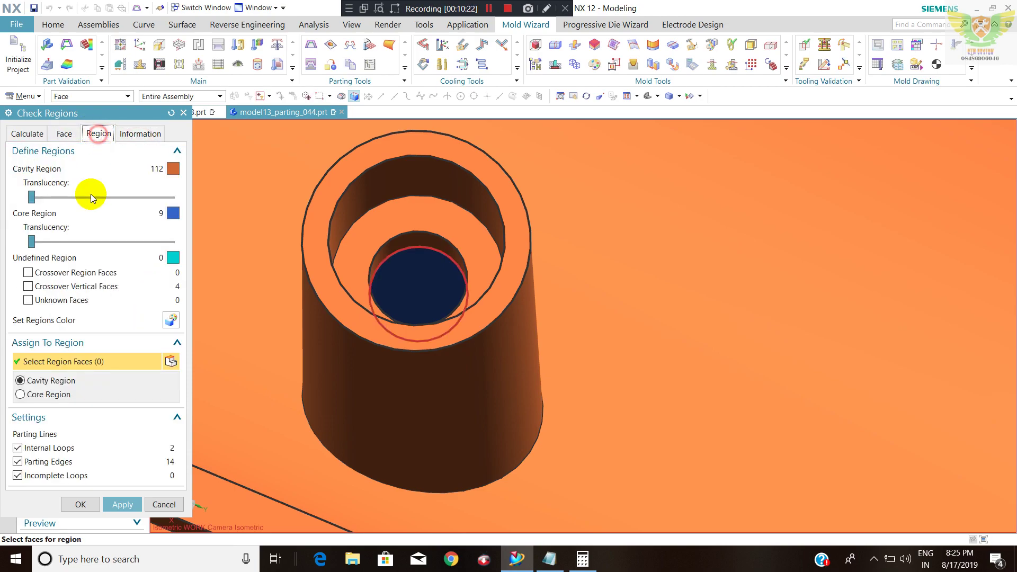
pyautogui.click(91, 508)
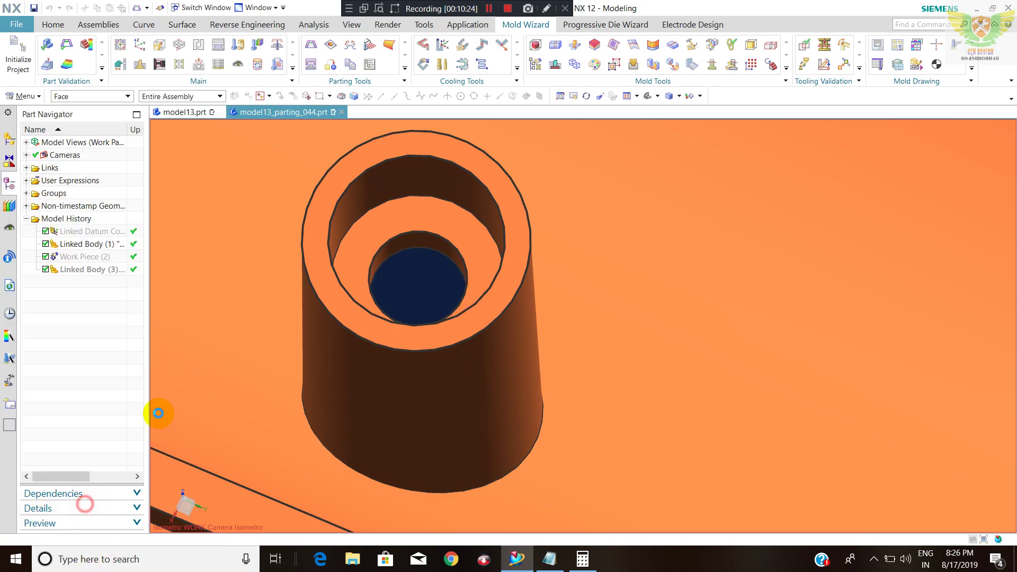
pyautogui.scroll(-5, 436, 286)
pyautogui.scroll(-3, 578, 339)
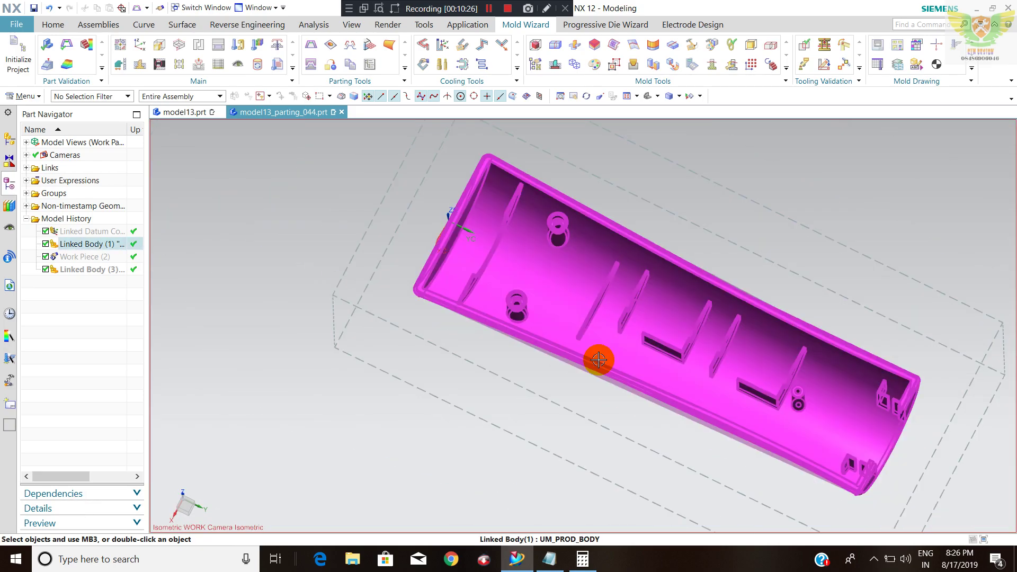
pyautogui.moveTo(597, 358)
pyautogui.mouseDown(button='middle')
pyautogui.moveTo(621, 284)
pyautogui.moveTo(649, 374)
pyautogui.moveTo(648, 285)
pyautogui.moveTo(622, 356)
pyautogui.mouseUp(button='middle')
pyautogui.scroll(5, 649, 374)
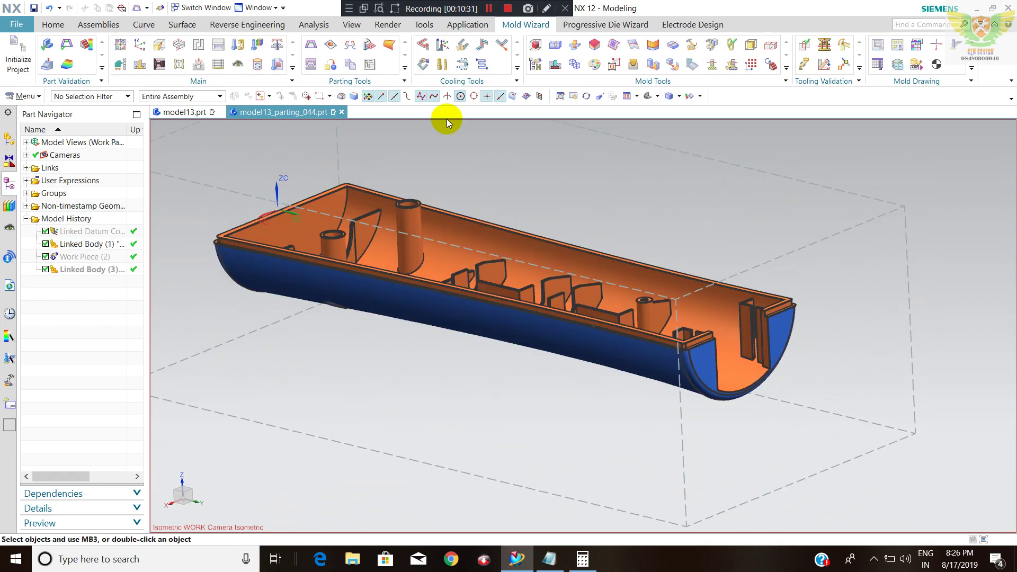
pyautogui.moveTo(370, 122); pyautogui.dragTo(370, 159, button='middle')
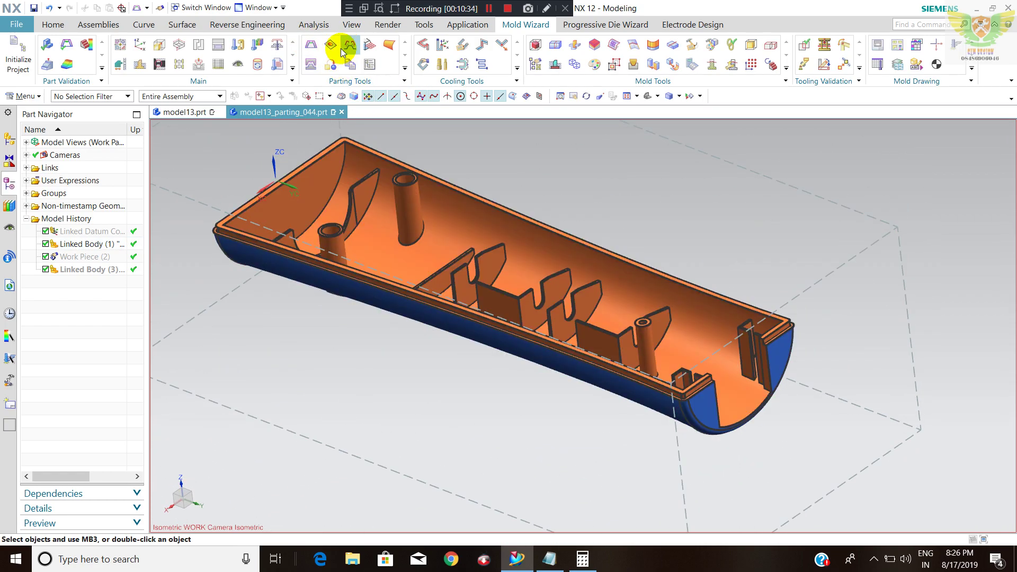
# Start Edge Patch and collect hole loops by selecting the whole part body
pyautogui.click(331, 45)
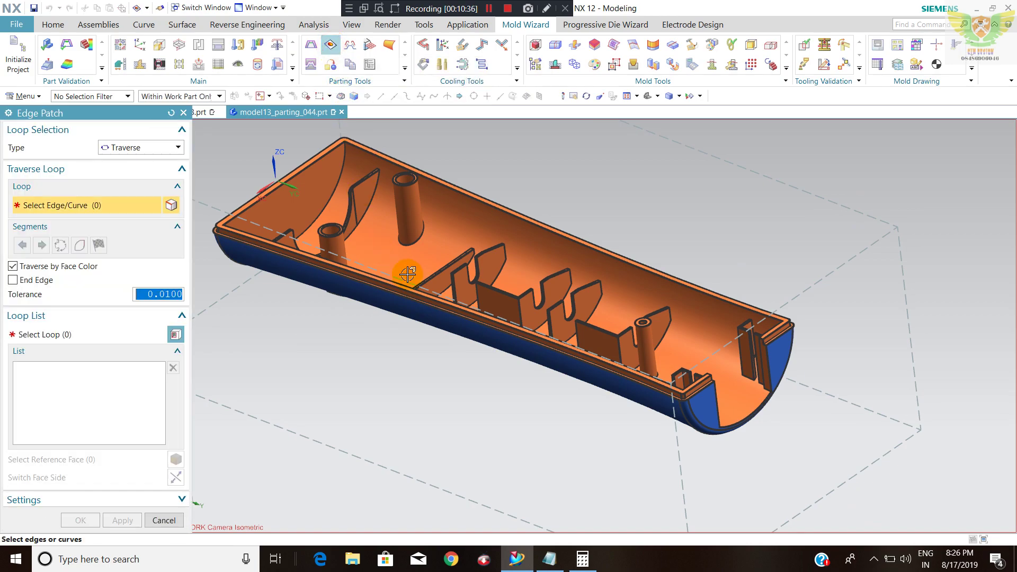
pyautogui.scroll(2, 473, 244)
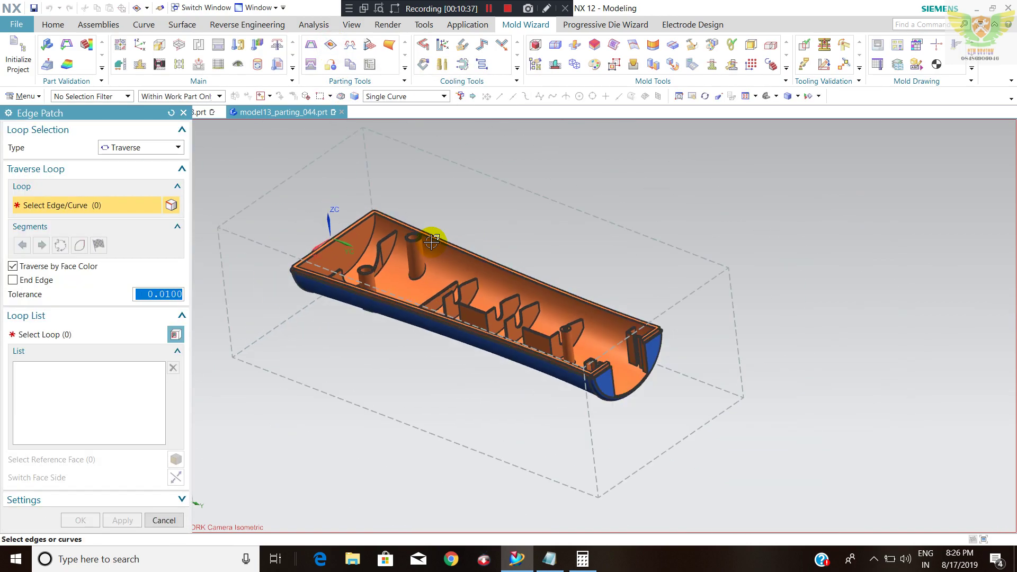
pyautogui.moveTo(439, 306); pyautogui.dragTo(440, 286, button='middle')
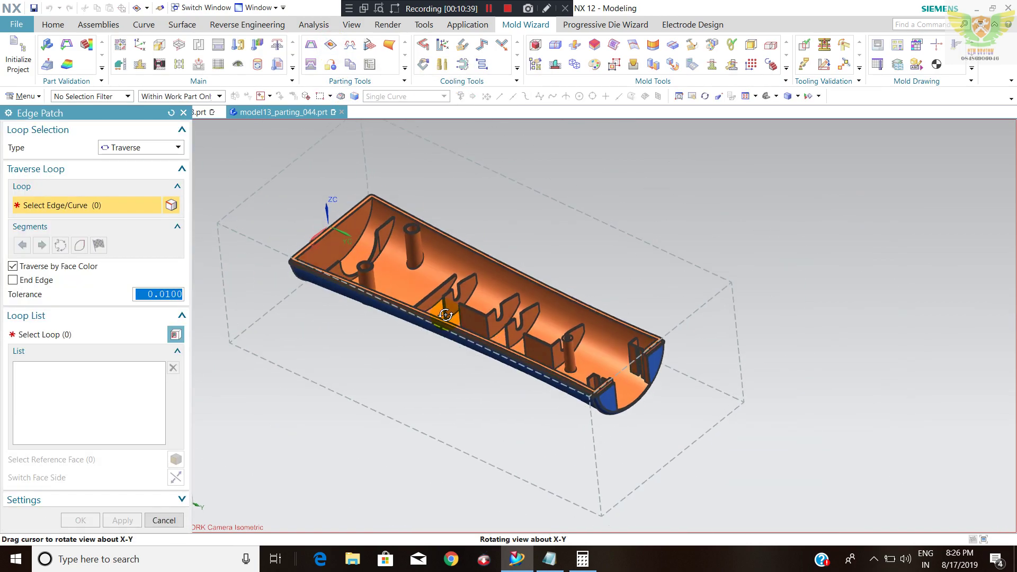
pyautogui.click(127, 144)
pyautogui.click(125, 162)
pyautogui.scroll(3, 413, 276)
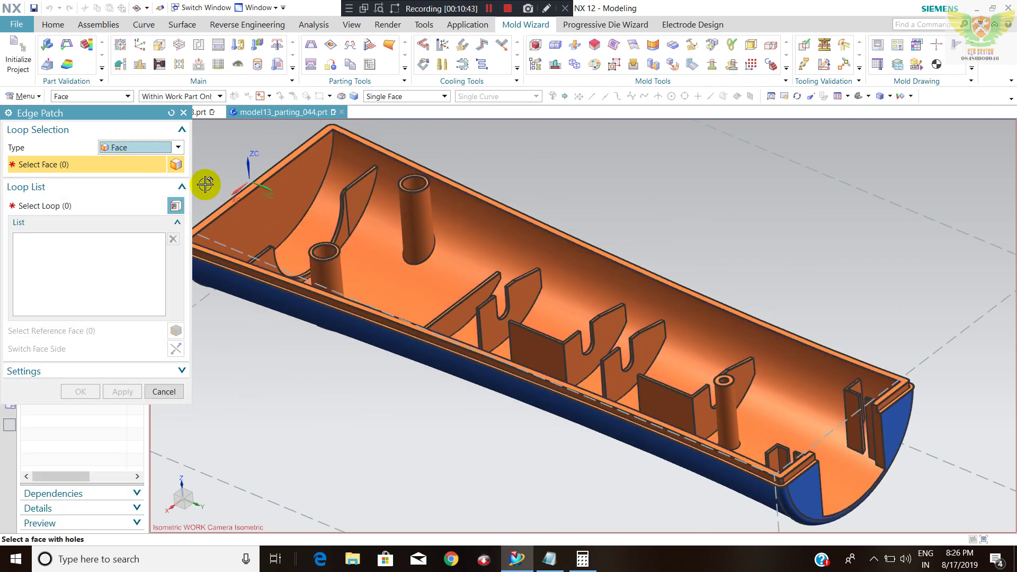
pyautogui.click(127, 148)
pyautogui.click(130, 161)
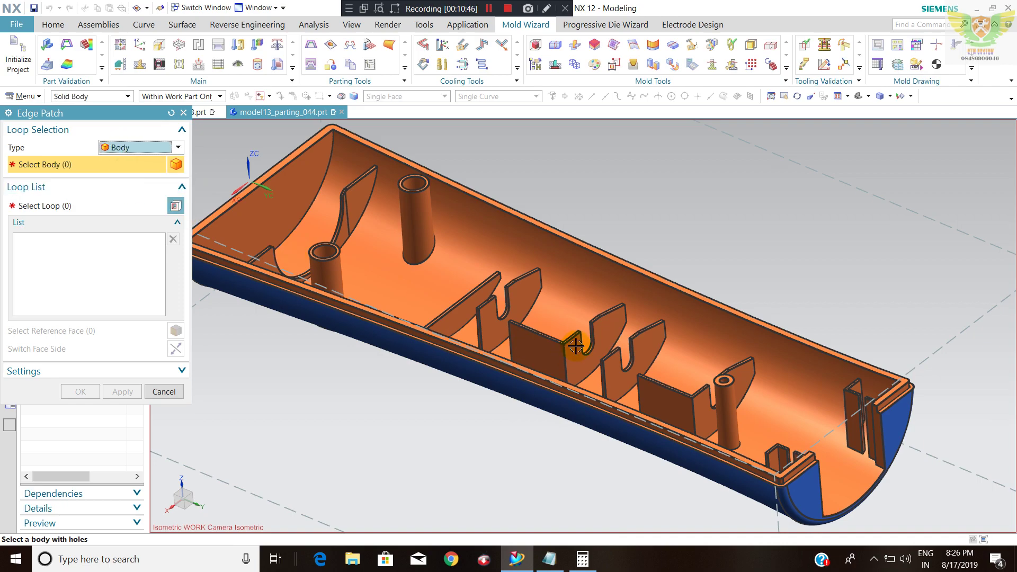
pyautogui.scroll(-4, 548, 302)
pyautogui.click(548, 302)
# Trace the boss hole's edge loop, switch back to body mode, and patch the two listed loops
pyautogui.moveTo(592, 279); pyautogui.dragTo(570, 285, button='middle')
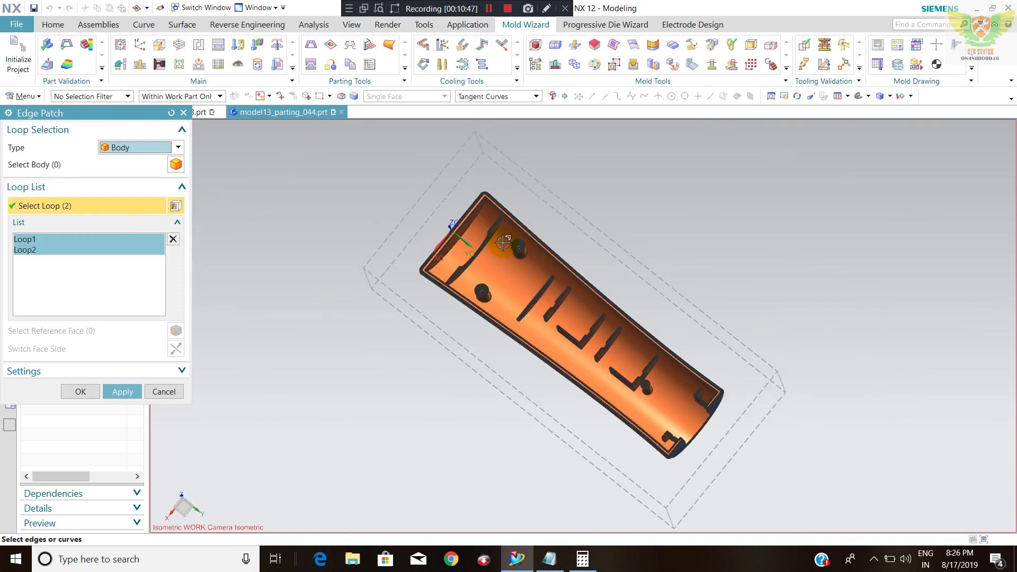
pyautogui.scroll(5, 570, 285)
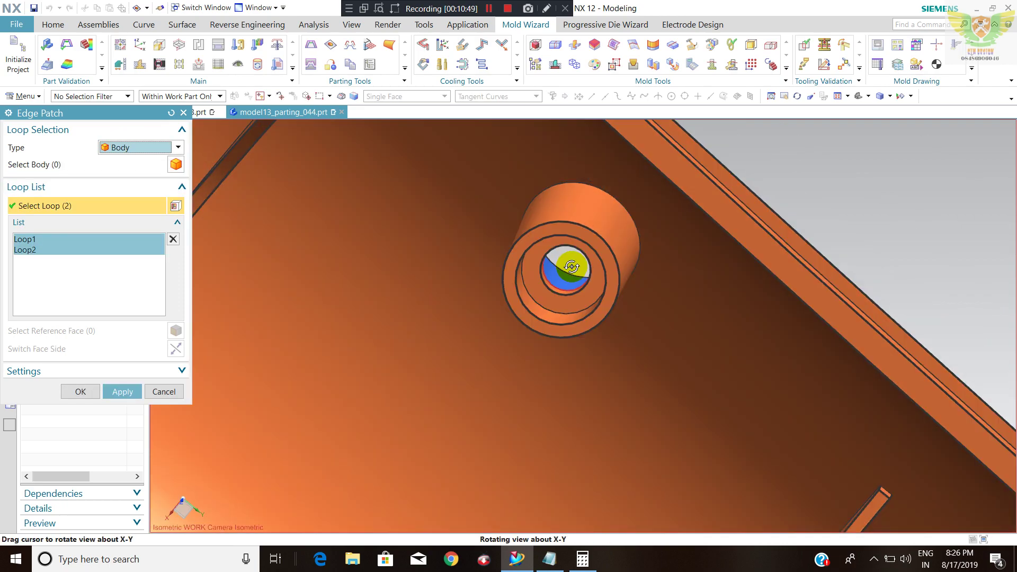
pyautogui.moveTo(570, 243); pyautogui.dragTo(527, 202, button='middle')
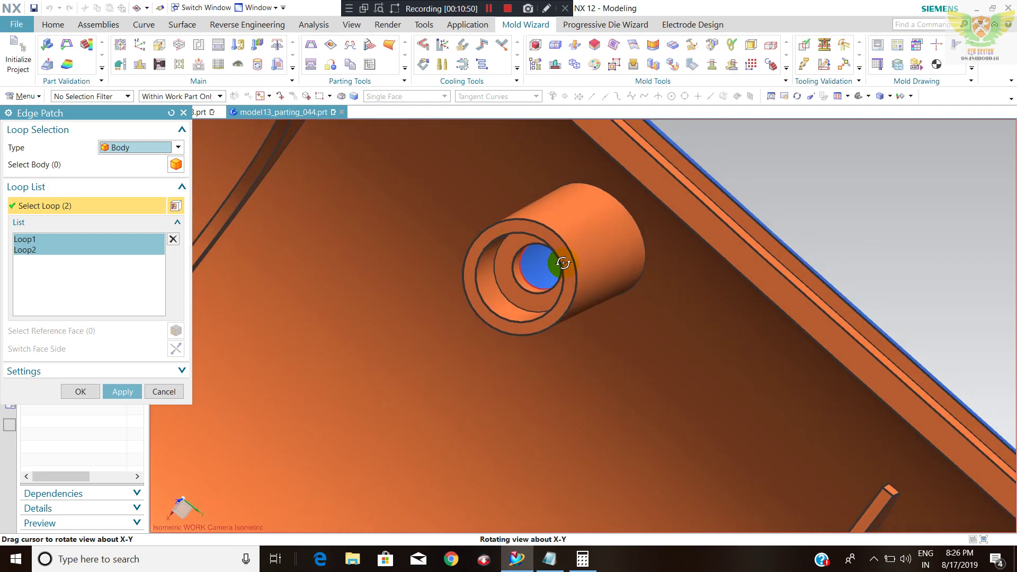
pyautogui.scroll(3, 527, 202)
pyautogui.scroll(-3, 490, 246)
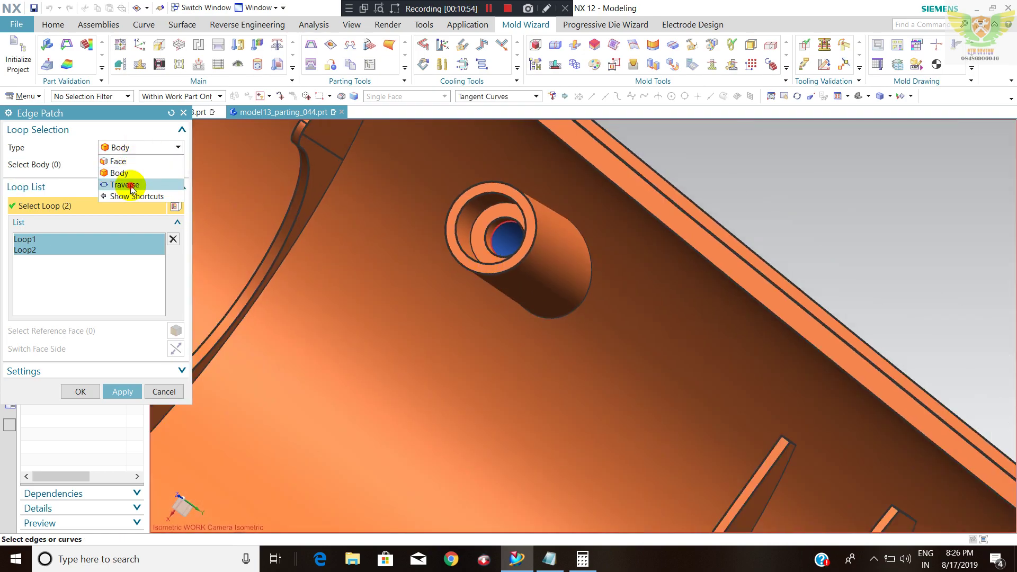
pyautogui.click(132, 188)
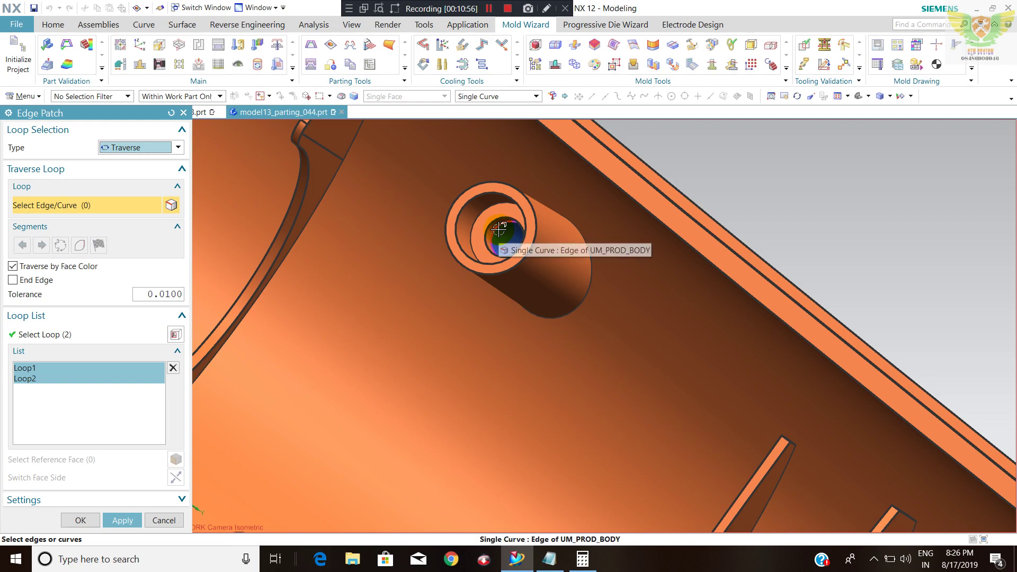
pyautogui.click(499, 228)
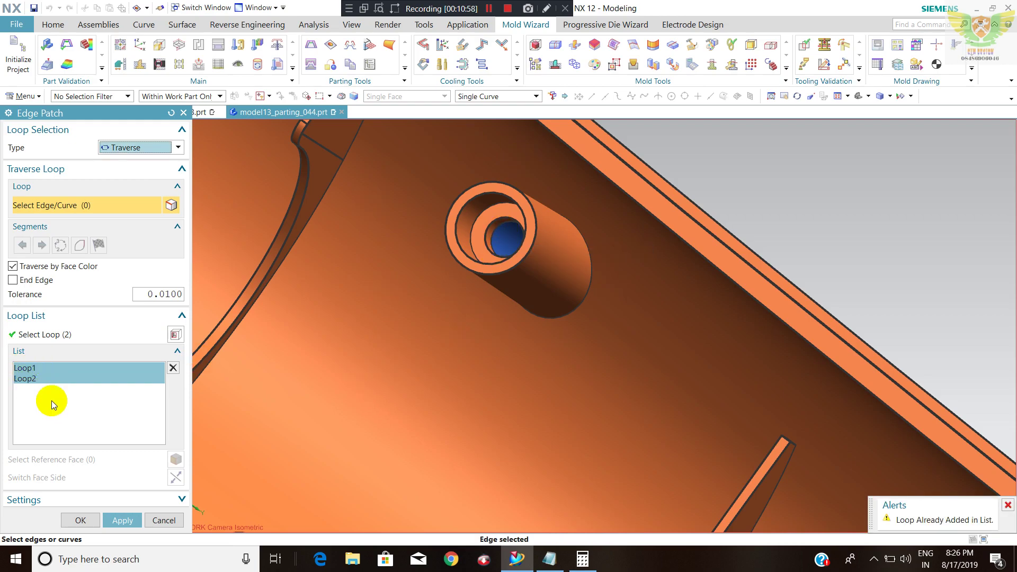
pyautogui.click(119, 147)
pyautogui.click(124, 168)
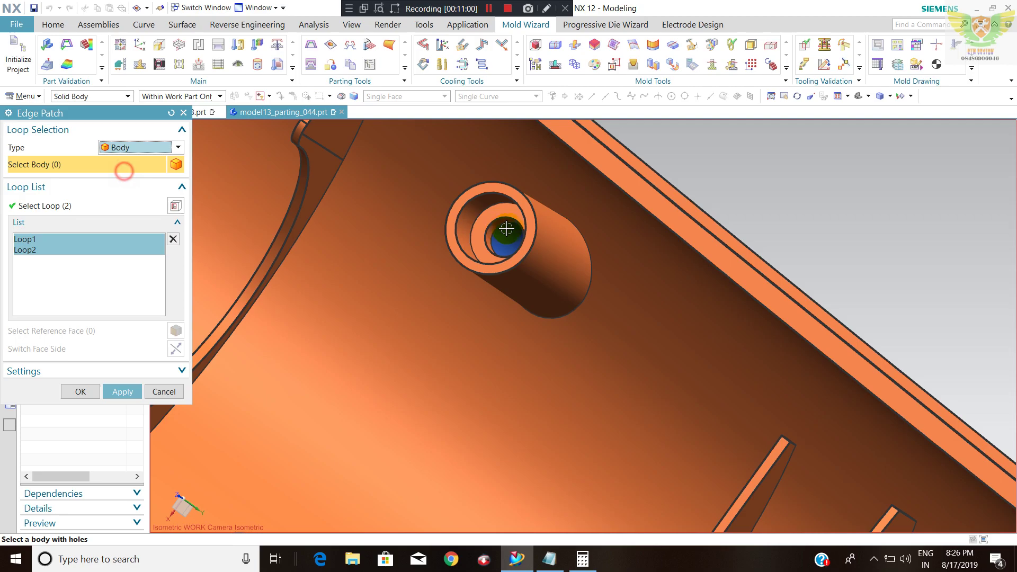
pyautogui.scroll(-5, 507, 228)
pyautogui.moveTo(514, 289)
pyautogui.mouseDown(button='middle')
pyautogui.moveTo(461, 316)
pyautogui.moveTo(483, 293)
pyautogui.mouseUp(button='middle')
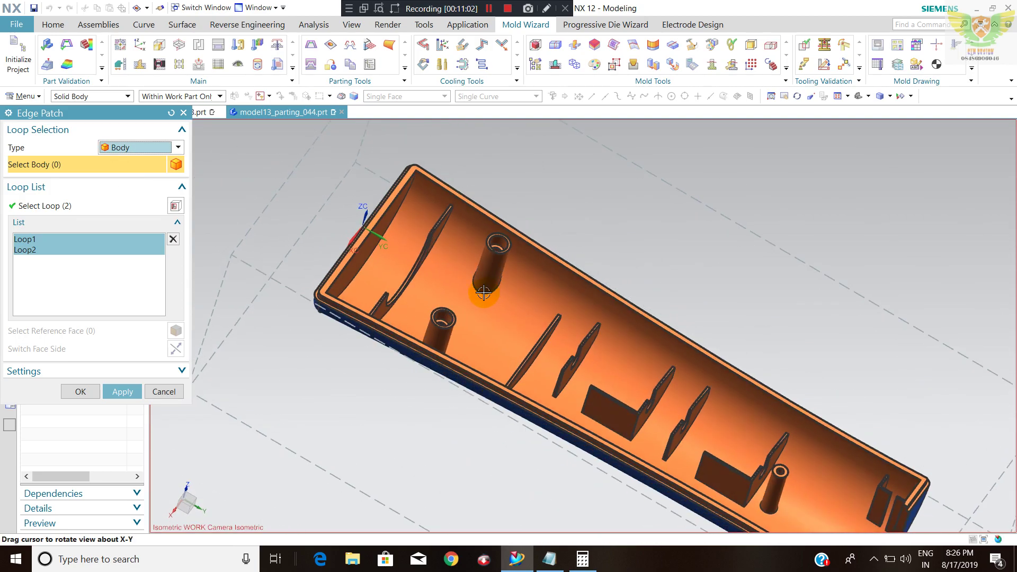
pyautogui.click(123, 391)
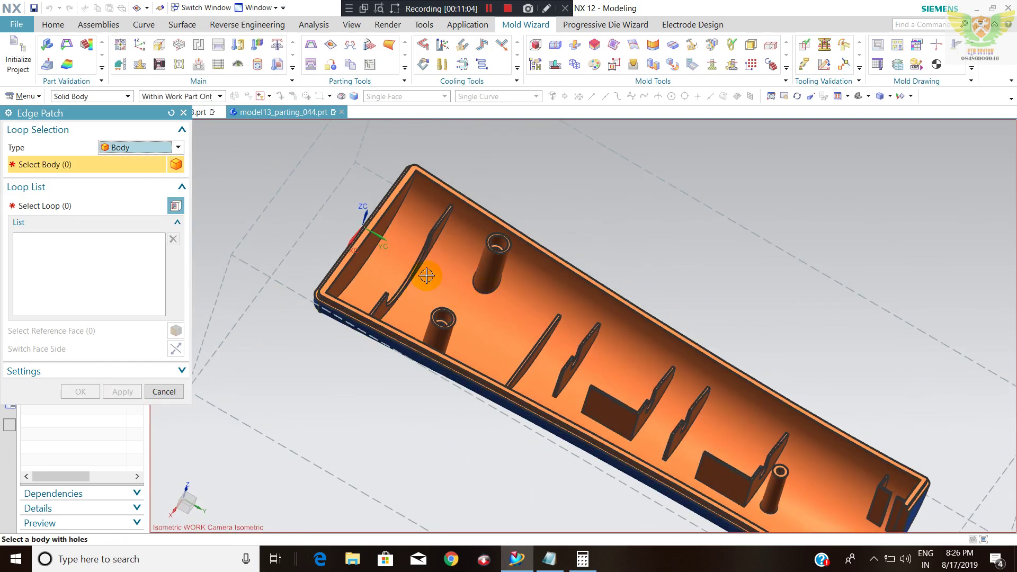
# Inspect the part from an aligned top view and cancel the Edge Patch dialog
pyautogui.scroll(1, 615, 255)
pyautogui.scroll(5, 277, 232)
pyautogui.scroll(3, 397, 189)
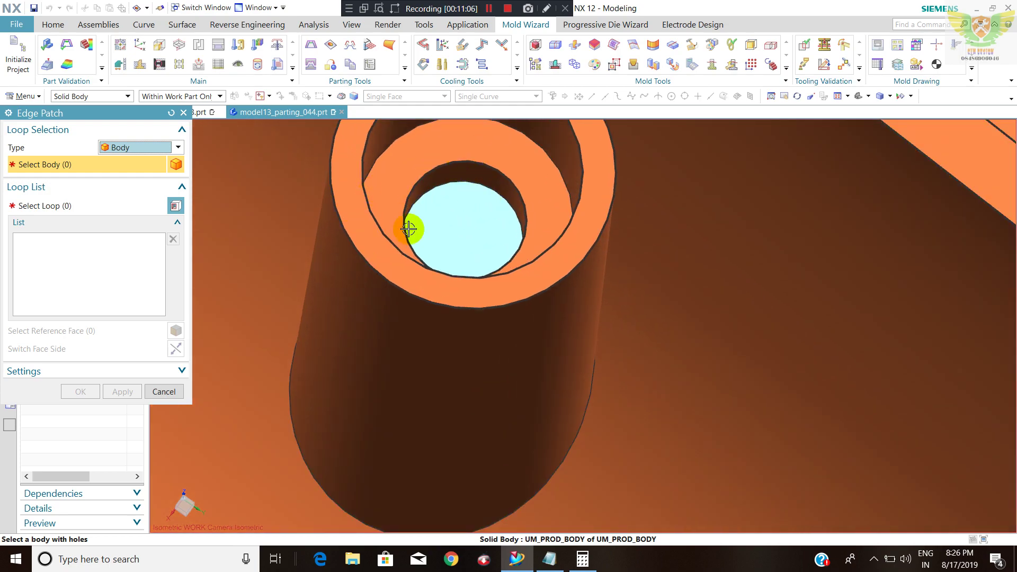
pyautogui.scroll(-3, 408, 229)
pyautogui.scroll(-3, 379, 227)
pyautogui.scroll(5, 465, 215)
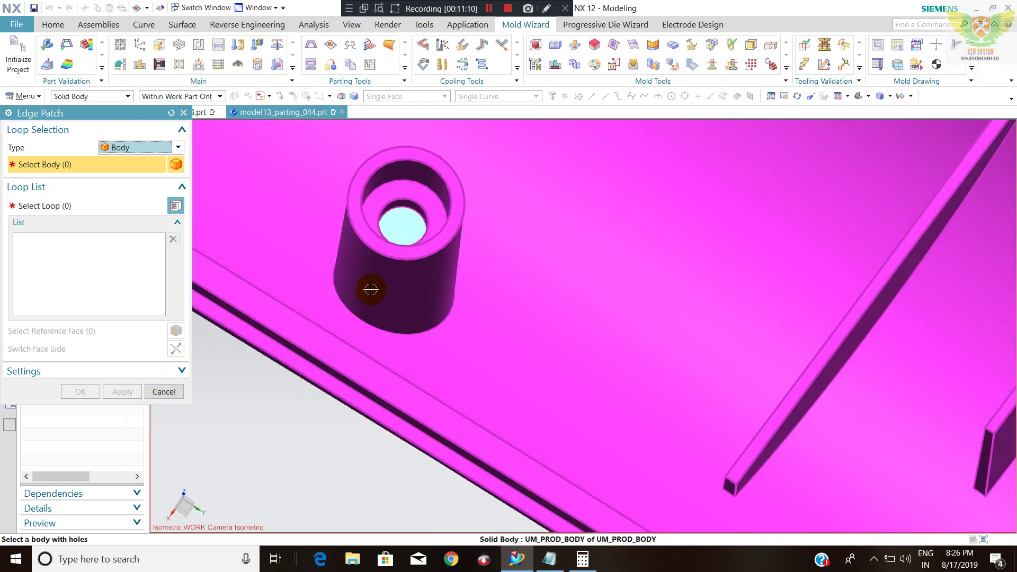
pyautogui.scroll(-3, 371, 286)
pyautogui.scroll(-3, 381, 265)
pyautogui.moveTo(474, 294)
pyautogui.mouseDown(button='middle')
pyautogui.moveTo(508, 161)
pyautogui.moveTo(500, 188)
pyautogui.moveTo(519, 182)
pyautogui.mouseUp(button='middle')
pyautogui.press('F8')
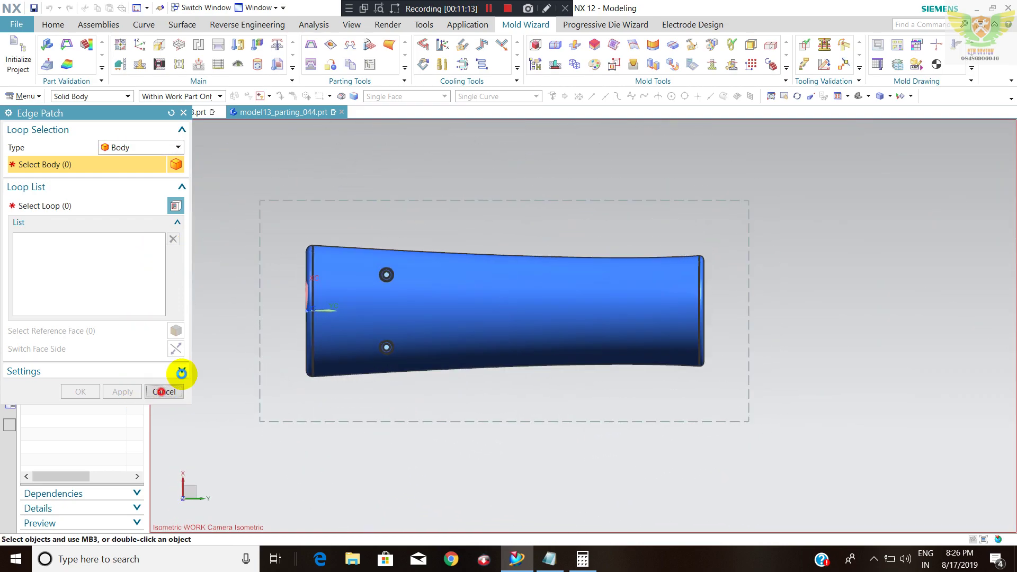
pyautogui.click(164, 391)
pyautogui.moveTo(511, 286)
pyautogui.mouseDown(button='middle')
pyautogui.moveTo(523, 143)
pyautogui.moveTo(497, 161)
pyautogui.moveTo(517, 141)
pyautogui.mouseUp(button='middle')
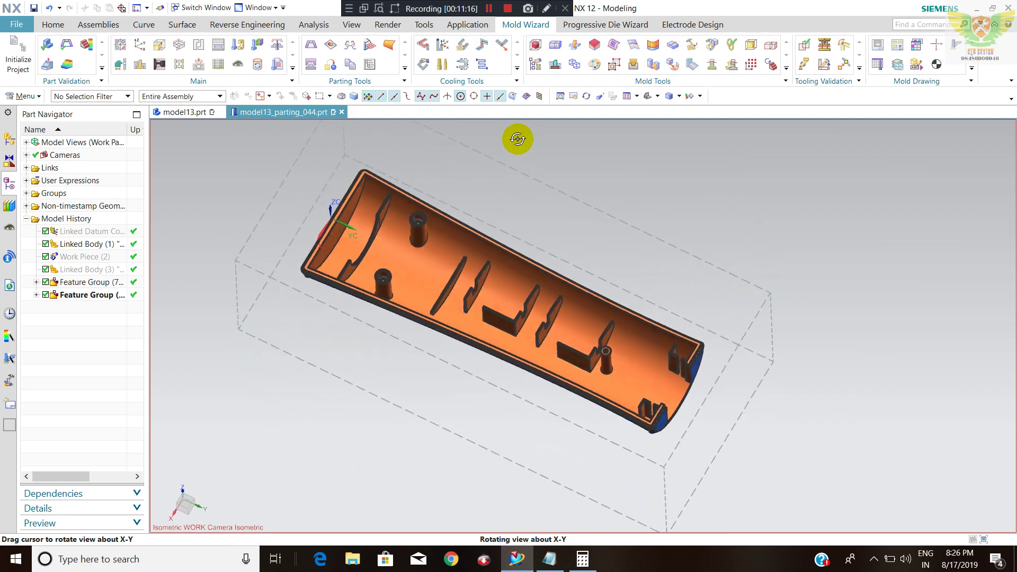
pyautogui.scroll(3, 454, 228)
pyautogui.click(415, 199)
pyautogui.scroll(3, 357, 233)
pyautogui.scroll(-5, 356, 232)
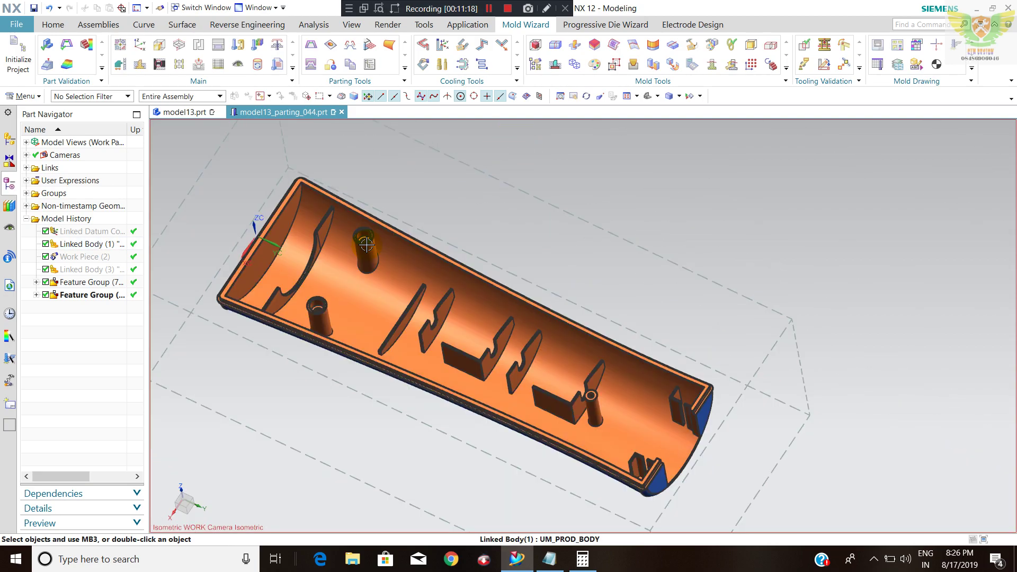
pyautogui.moveTo(379, 268)
pyautogui.mouseDown(button='middle')
pyautogui.moveTo(386, 243)
pyautogui.moveTo(342, 258)
pyautogui.mouseUp(button='middle')
pyautogui.scroll(1, 343, 258)
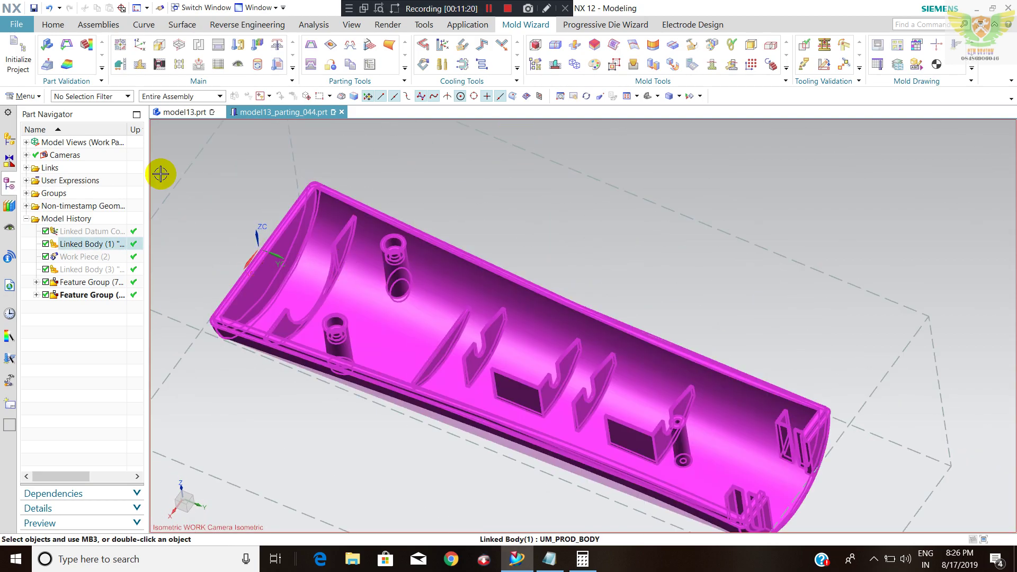
pyautogui.click(22, 96)
pyautogui.moveTo(30, 148)
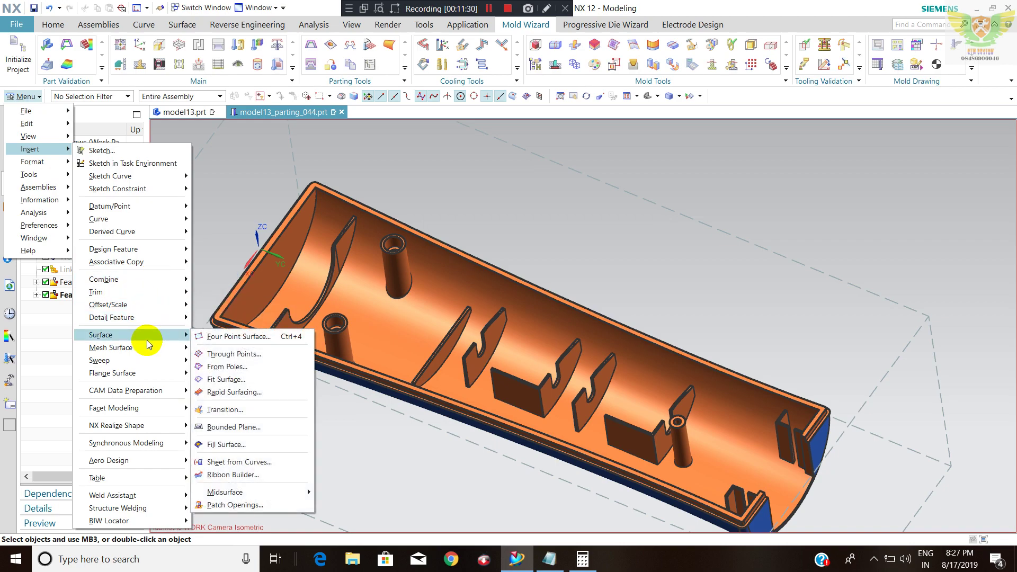
pyautogui.moveTo(101, 335)
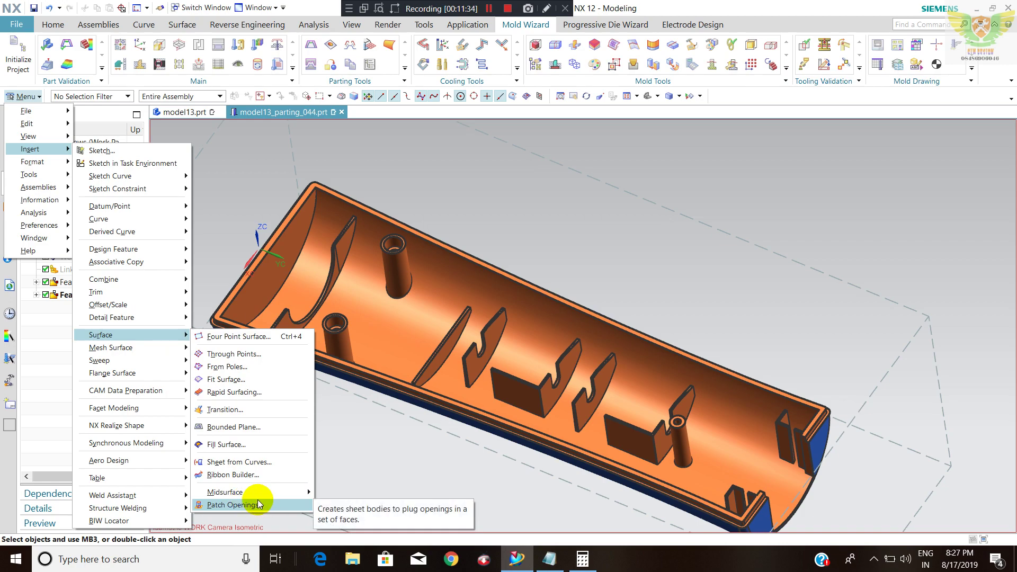
pyautogui.click(758, 204)
pyautogui.scroll(3, 717, 202)
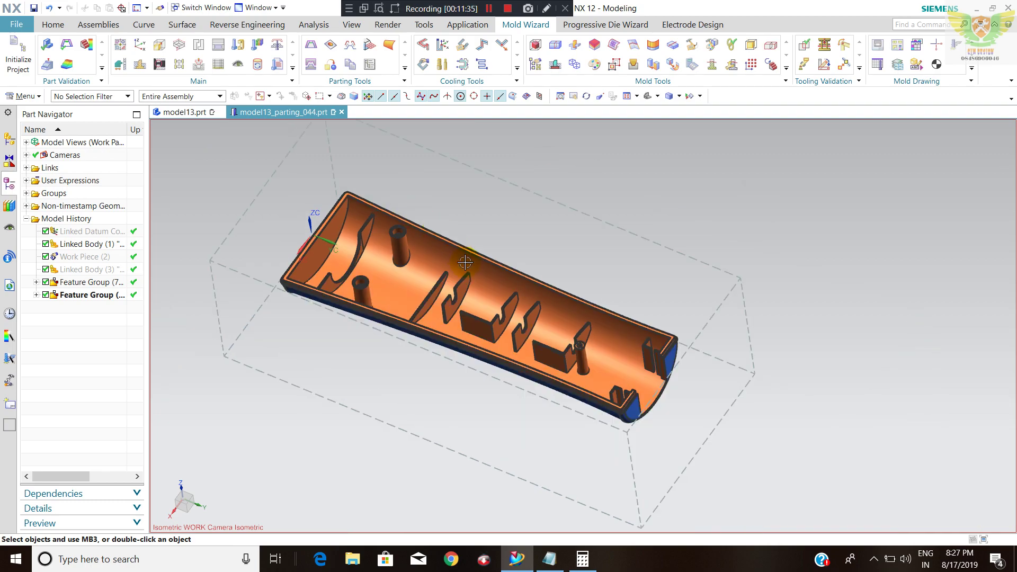
pyautogui.moveTo(717, 202)
pyautogui.mouseDown(button='middle')
pyautogui.moveTo(476, 251)
pyautogui.moveTo(474, 268)
pyautogui.mouseUp(button='middle')
pyautogui.hotkey('ctrl', 'f')
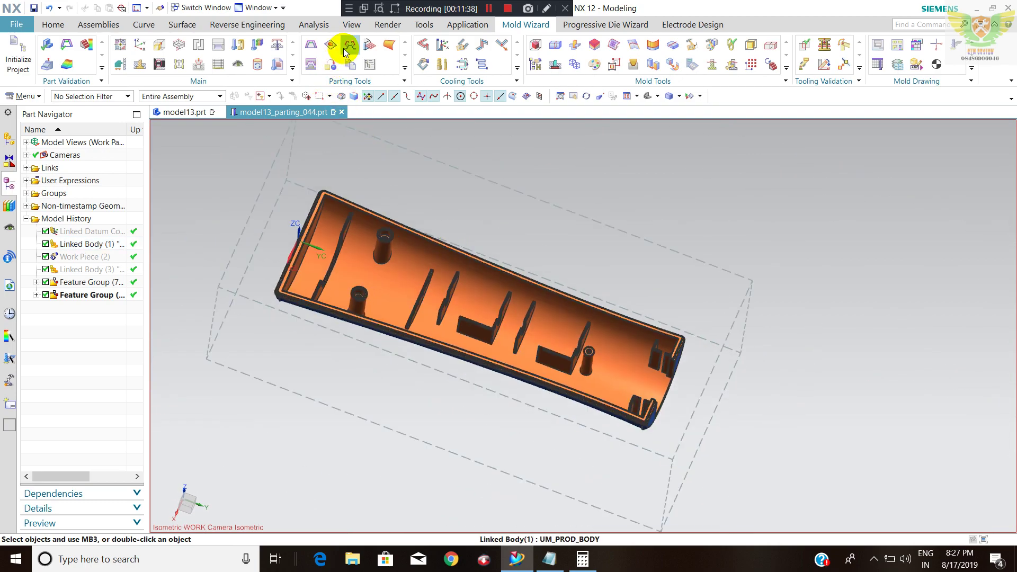
# Define Regions with region creation enabled, building the 112-face cavity and 9-face core regions
pyautogui.click(349, 50)
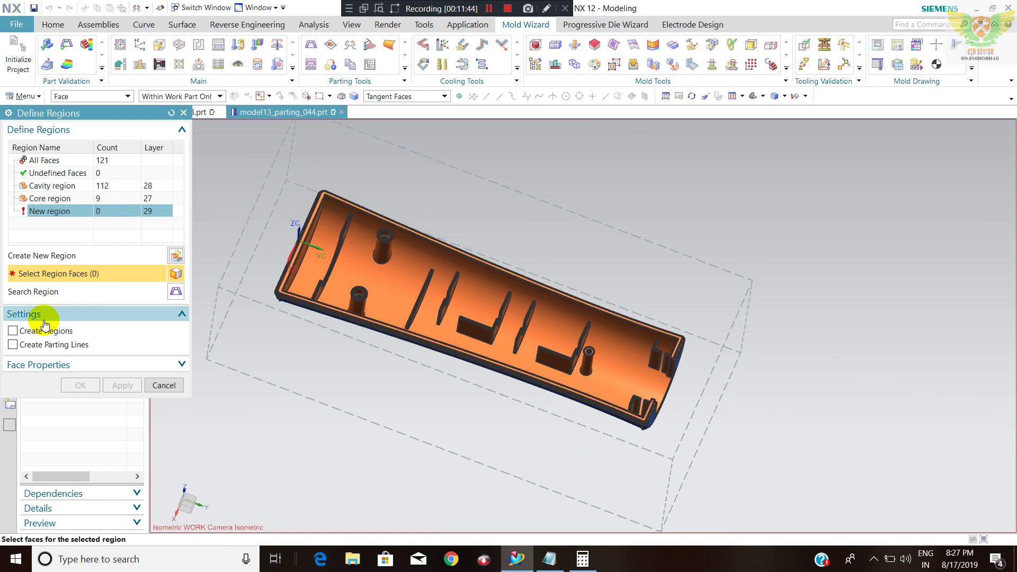
pyautogui.scroll(-3, 526, 268)
pyautogui.scroll(-2, 520, 238)
pyautogui.scroll(3, 521, 238)
pyautogui.scroll(3, 481, 239)
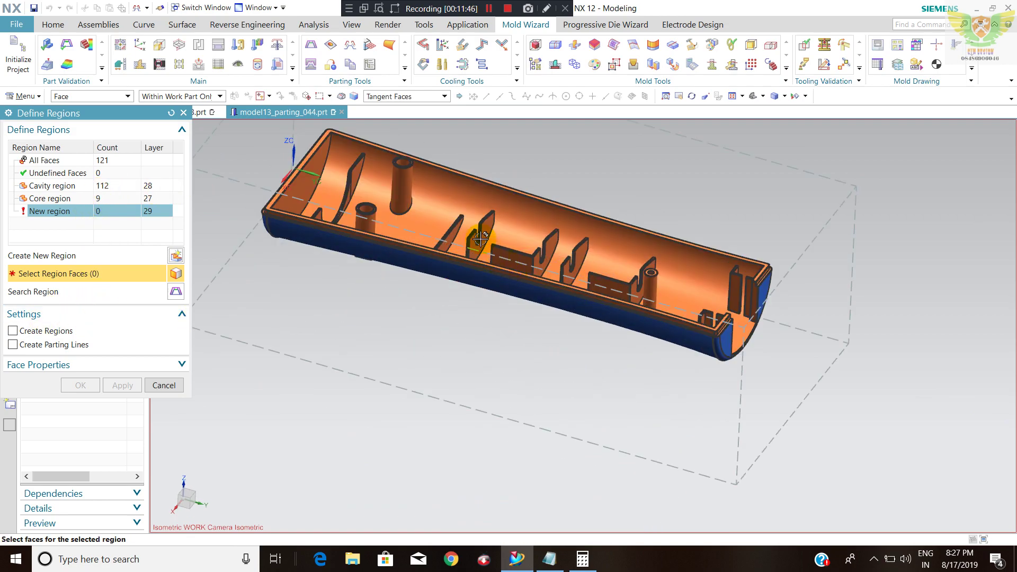
pyautogui.click(13, 330)
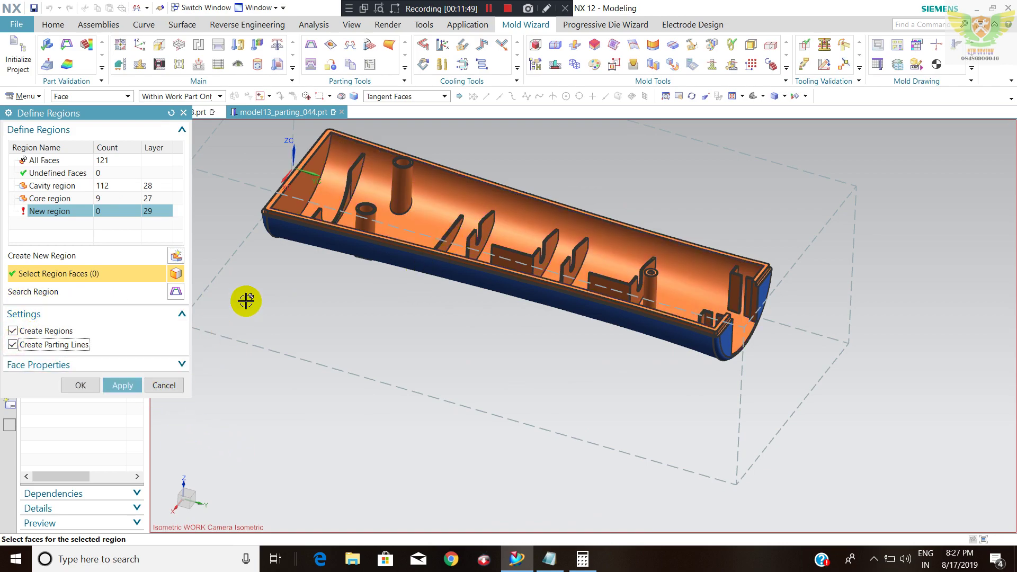
pyautogui.scroll(5, 743, 334)
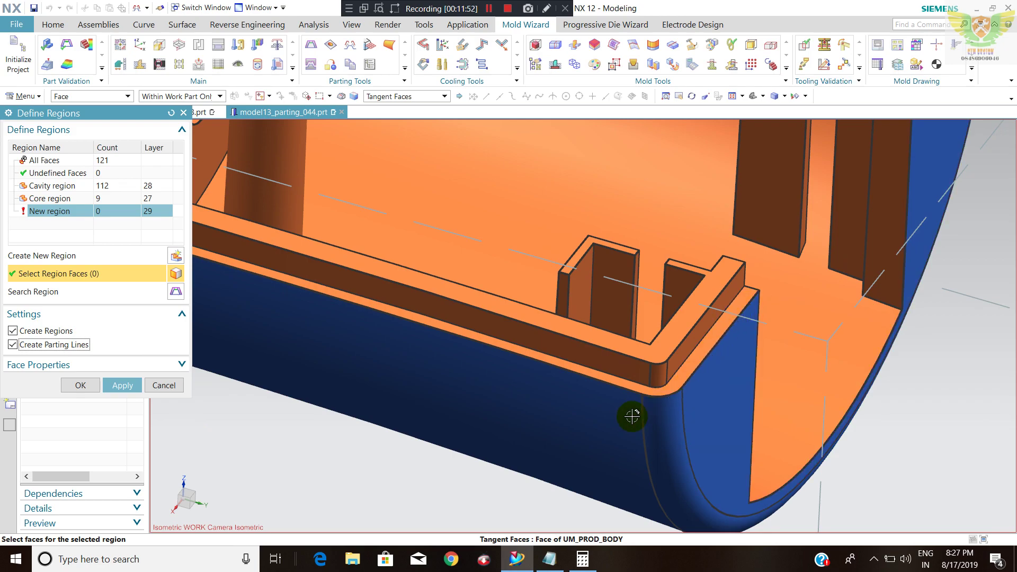
pyautogui.scroll(-2, 632, 417)
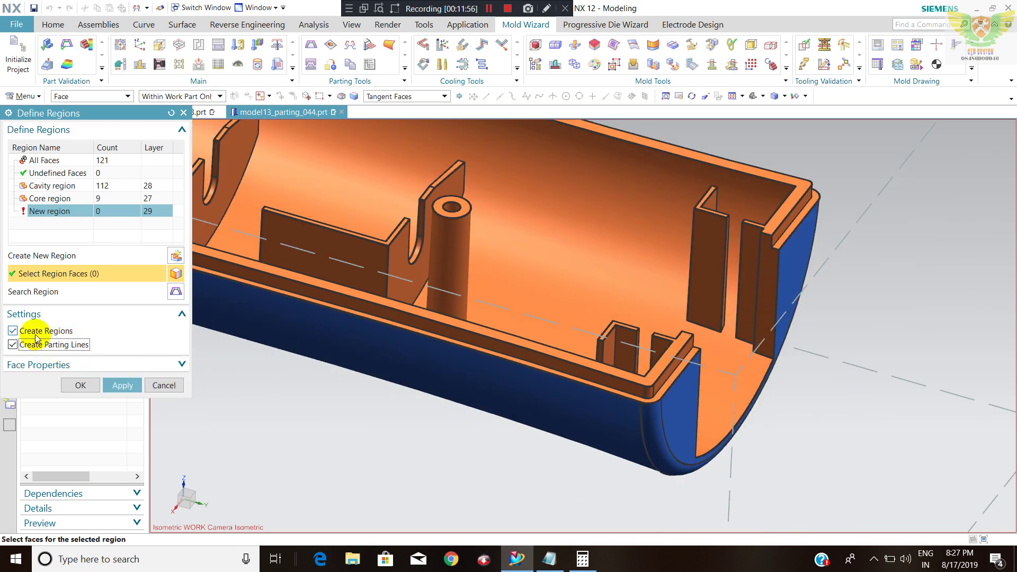
pyautogui.click(123, 386)
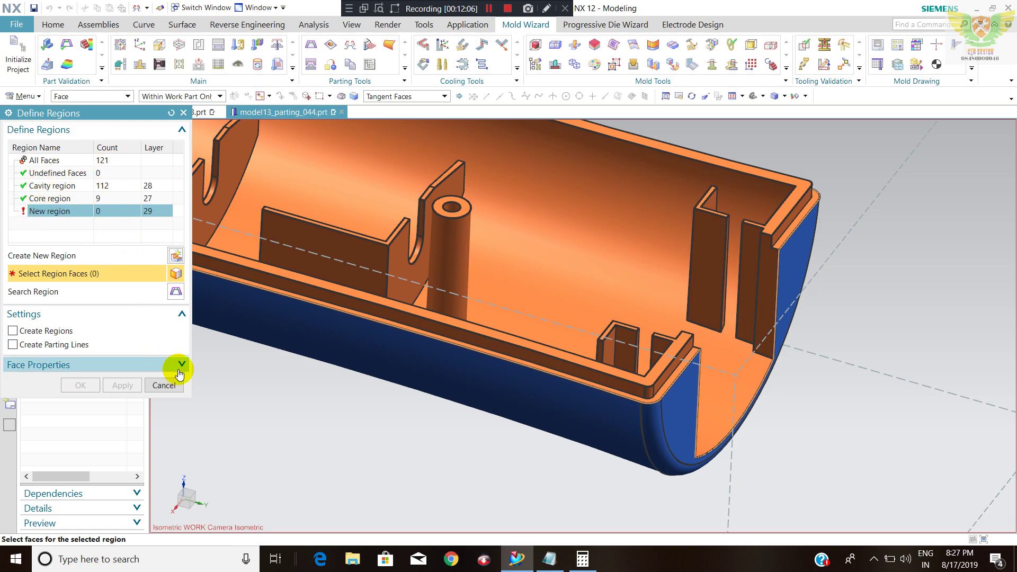
pyautogui.scroll(3, 734, 322)
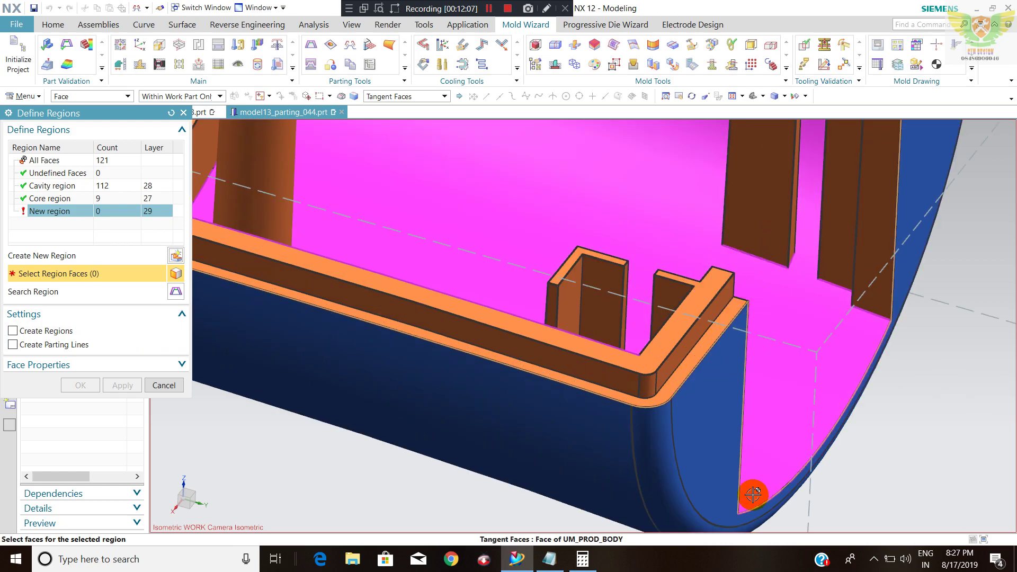
# Close Define Regions and zoom around the model to inspect the extracted cavity and core regions
pyautogui.click(171, 386)
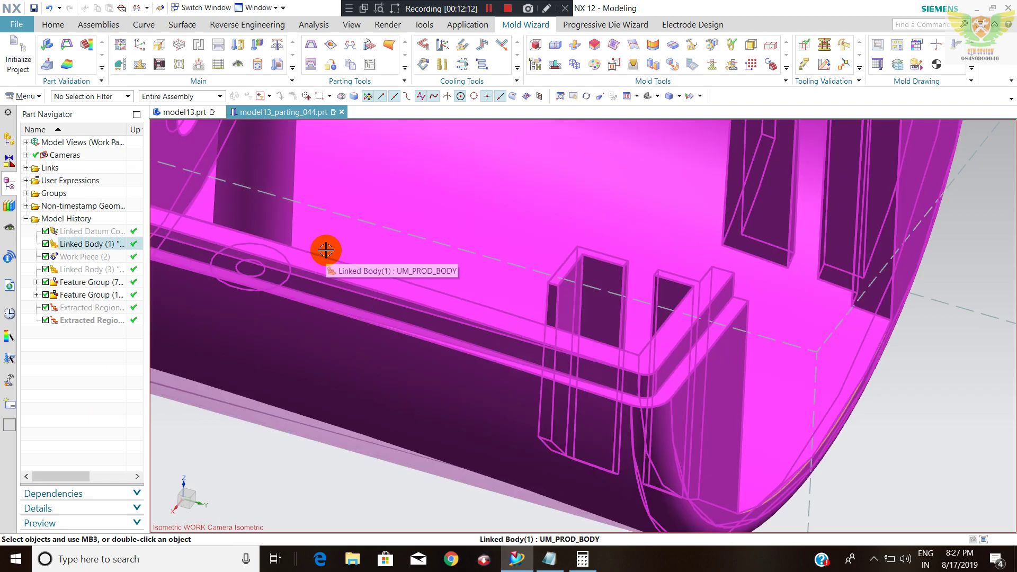
pyautogui.scroll(-5, 720, 431)
pyautogui.scroll(-2, 689, 413)
pyautogui.scroll(2, 462, 290)
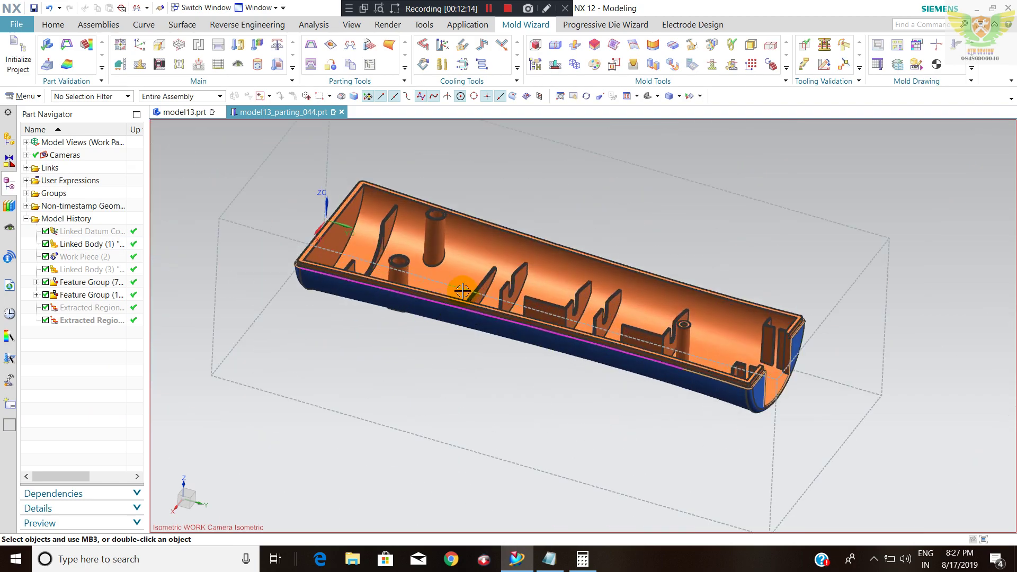
pyautogui.scroll(2, 477, 228)
pyautogui.scroll(-3, 538, 263)
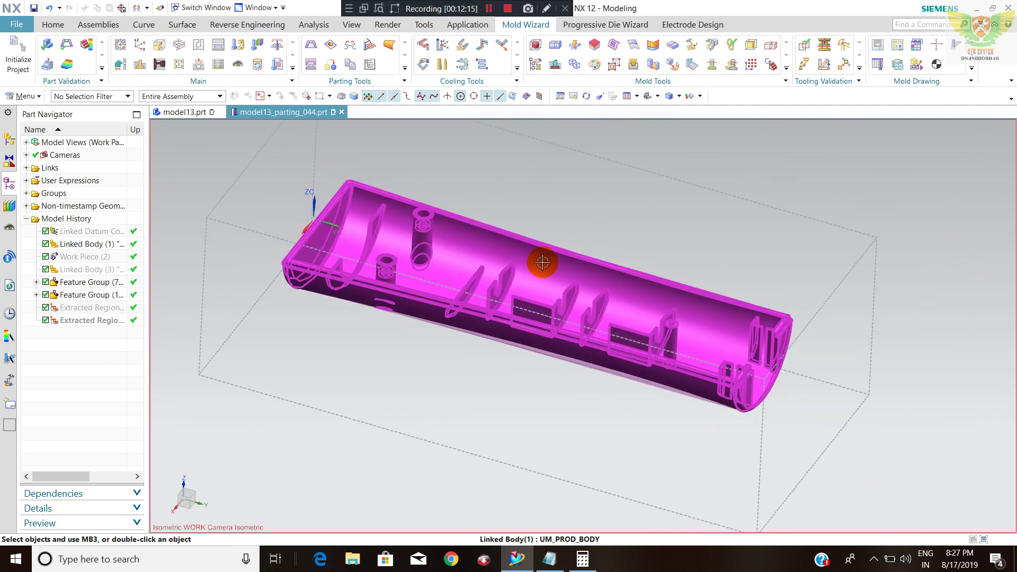
pyautogui.scroll(3, 533, 263)
pyautogui.scroll(-1, 533, 262)
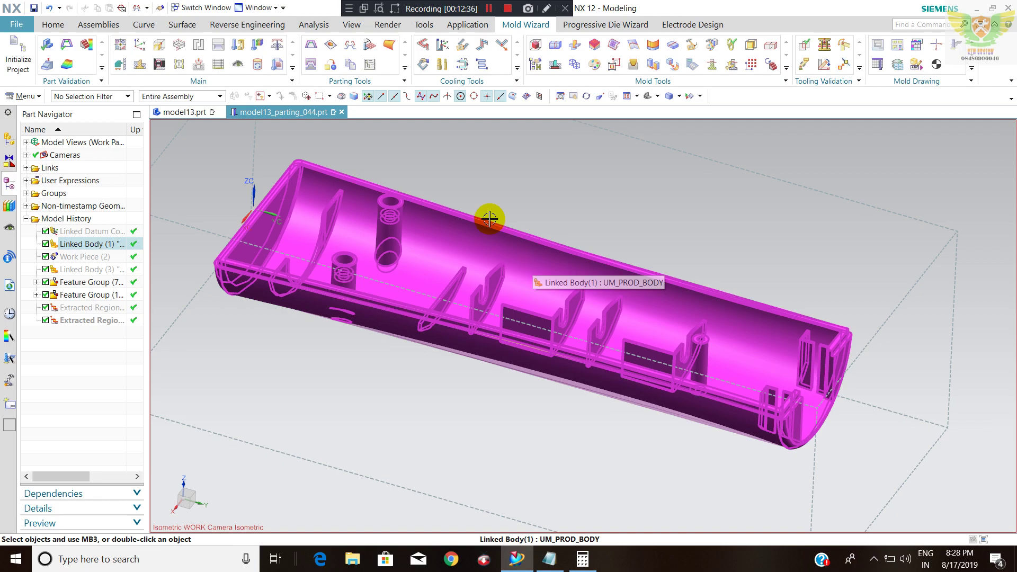
# In Design Parting Surface, select parting lines for editing and bring up the guide line editor
pyautogui.click(376, 46)
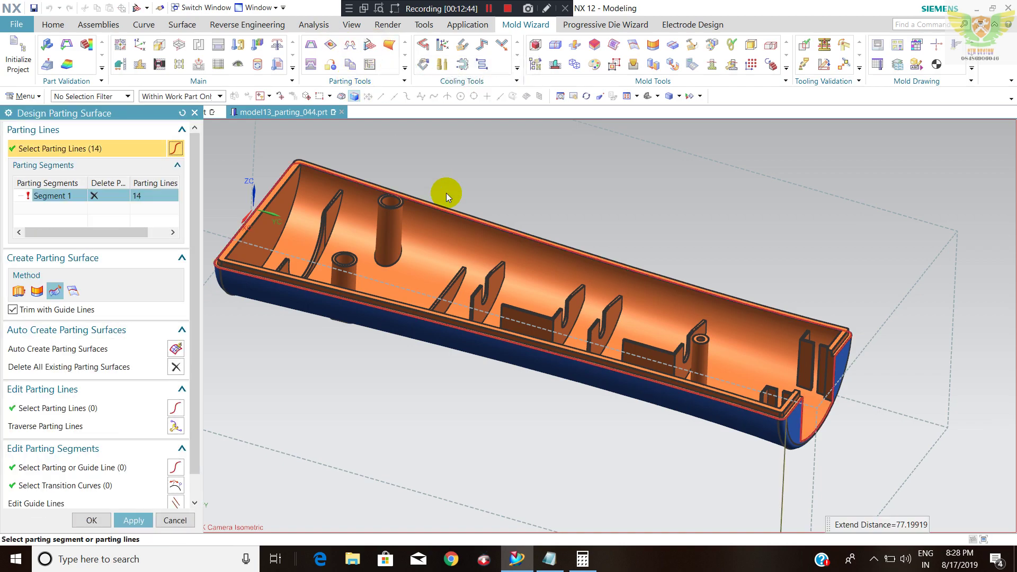
pyautogui.scroll(3, 516, 193)
pyautogui.scroll(-5, 689, 371)
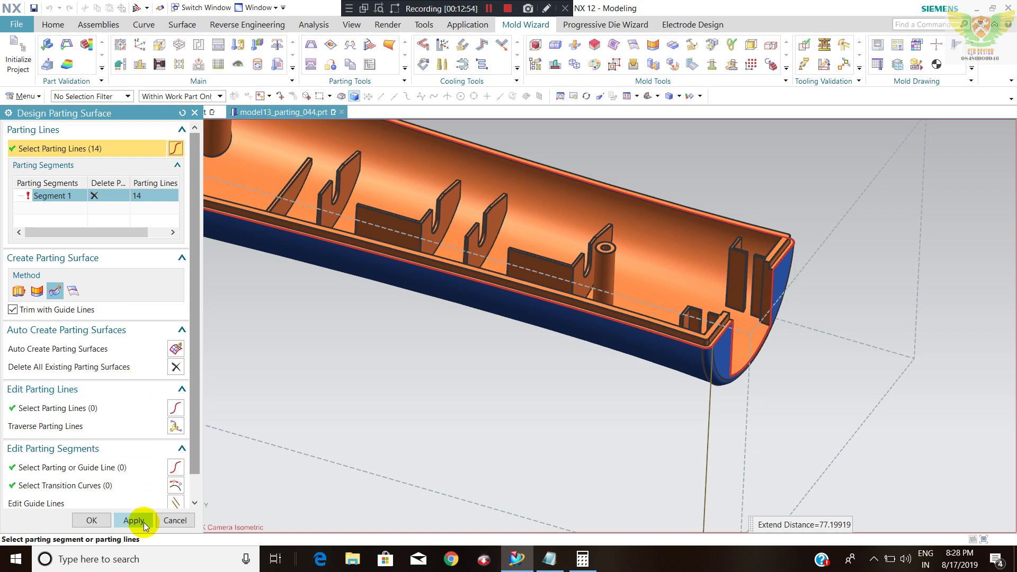
pyautogui.scroll(-3, 706, 321)
pyautogui.scroll(-3, 707, 344)
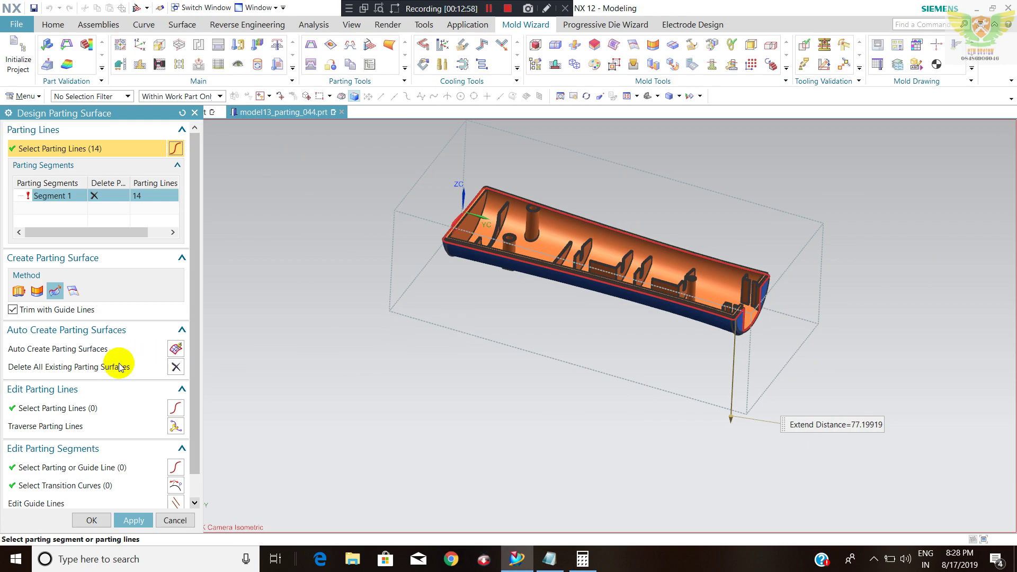
pyautogui.scroll(3, 691, 275)
pyautogui.scroll(-3, 718, 297)
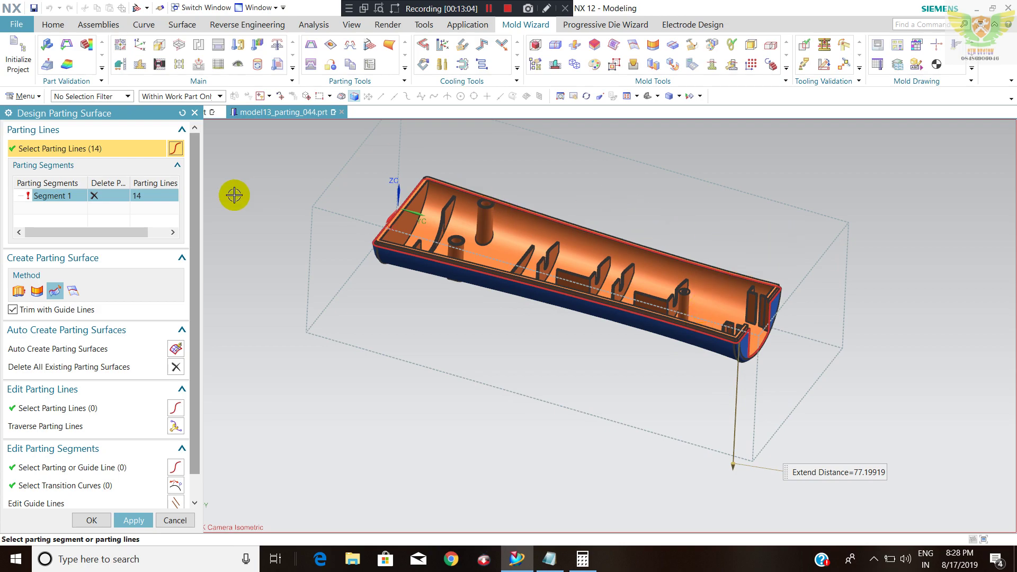
pyautogui.click(155, 406)
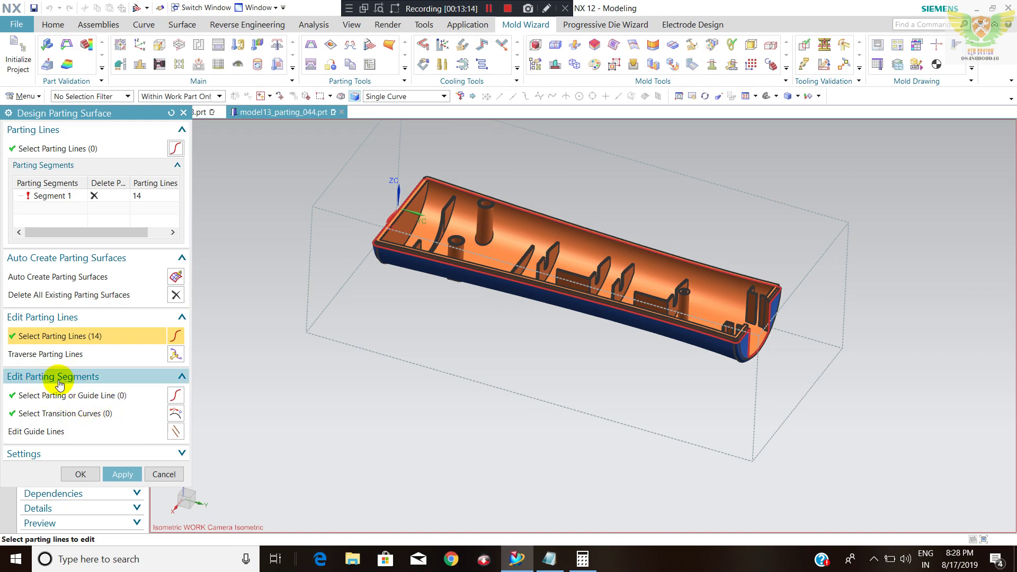
pyautogui.click(176, 396)
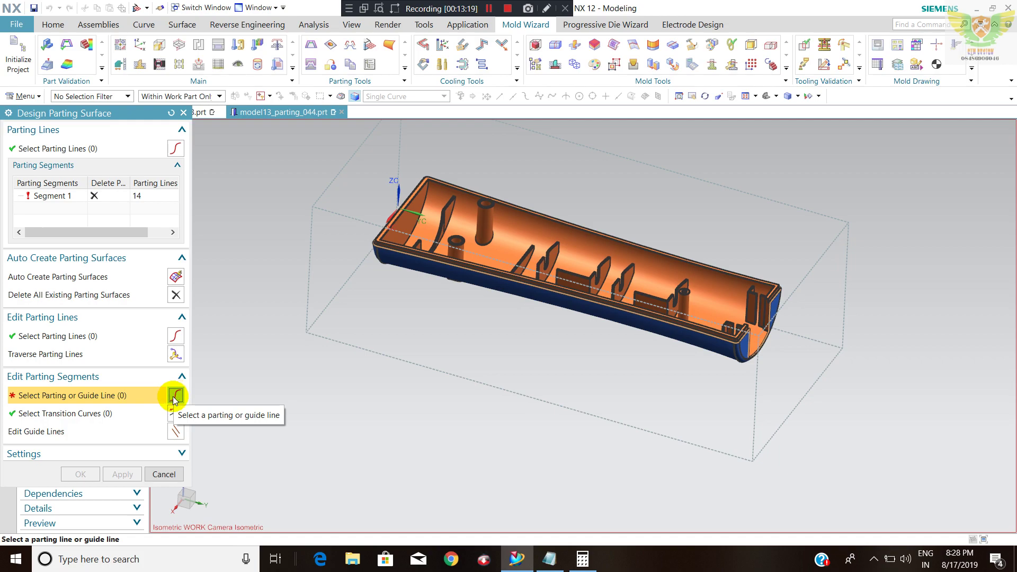
pyautogui.click(176, 431)
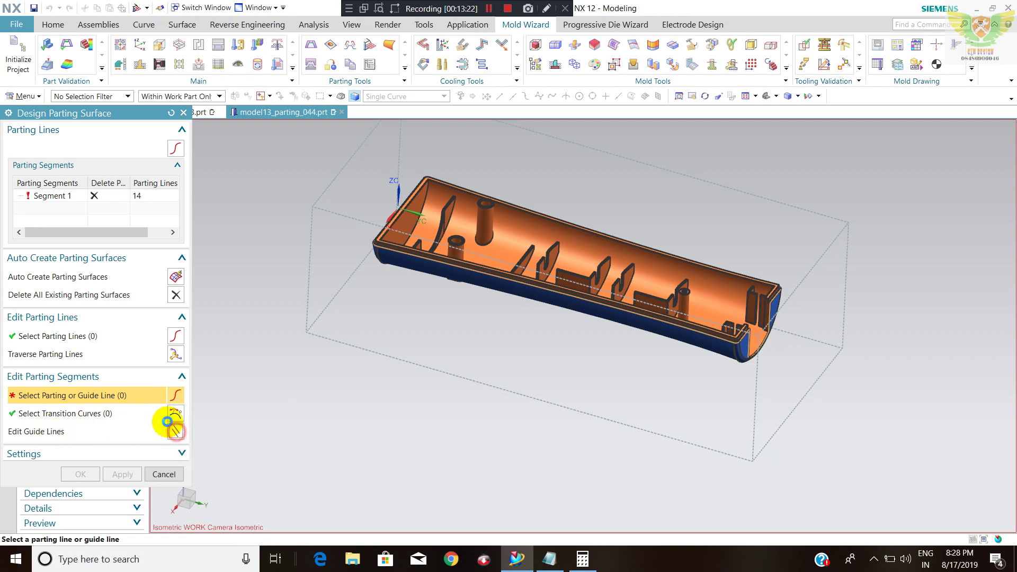
# Add 80 mm guide lines at the parting edge's end corners and short top edge
pyautogui.scroll(3, 747, 382)
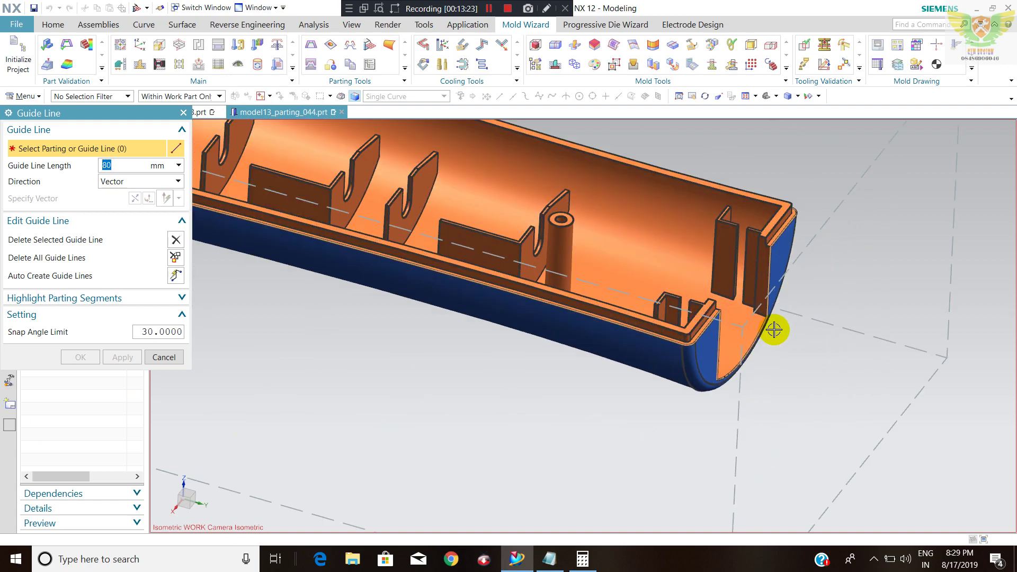
pyautogui.scroll(3, 774, 331)
pyautogui.click(781, 219)
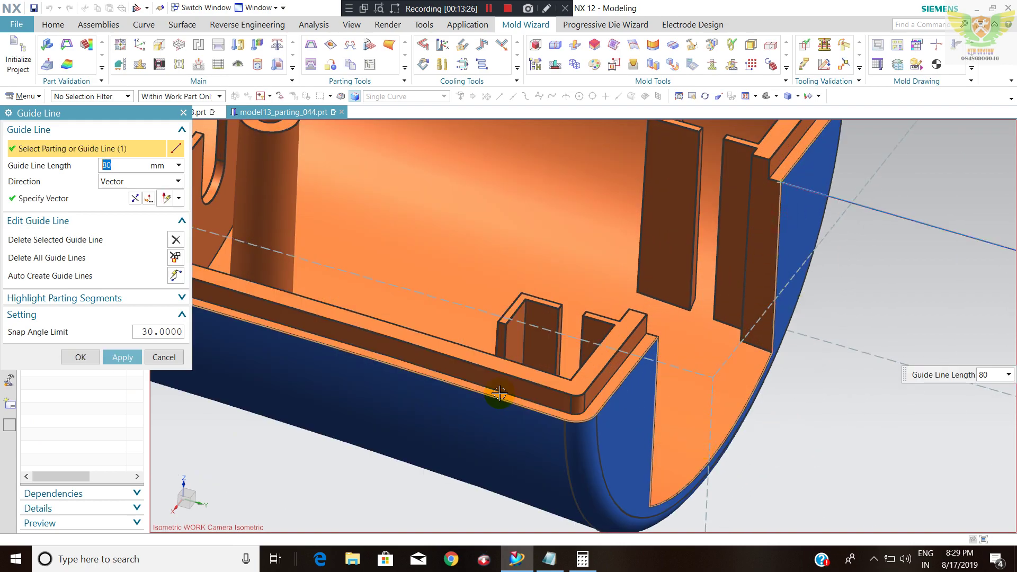
pyautogui.click(773, 320)
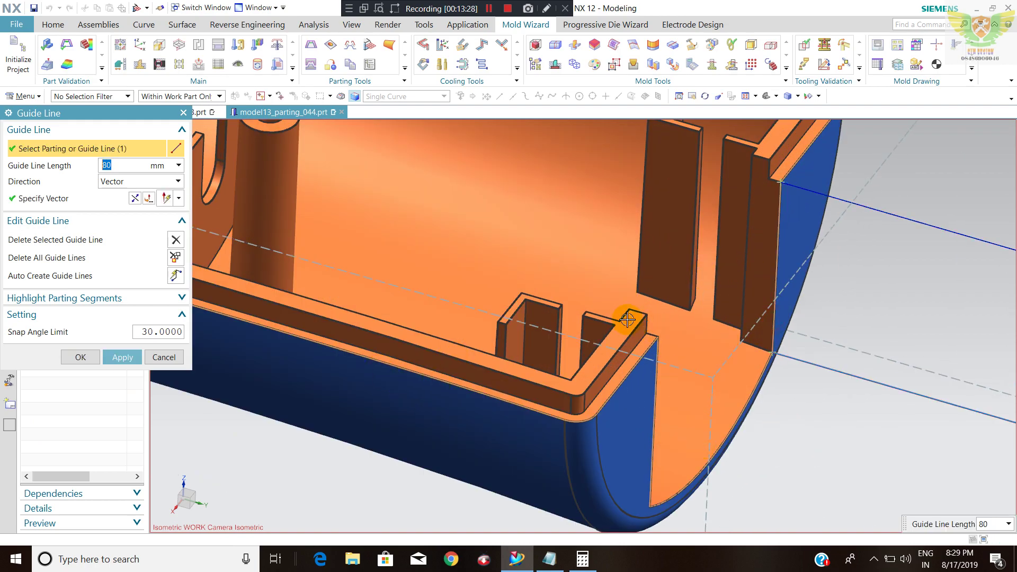
pyautogui.scroll(-2, 588, 294)
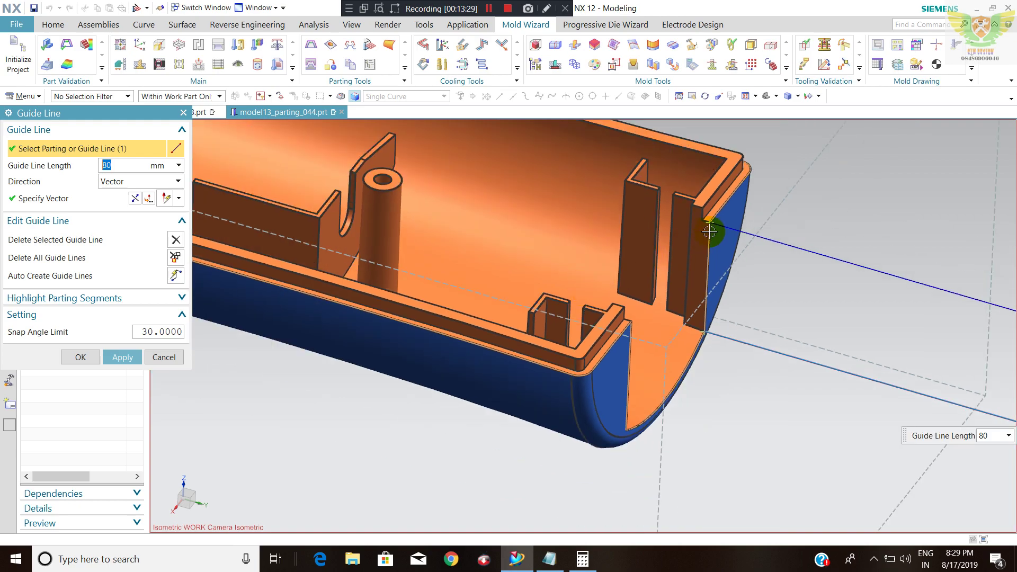
pyautogui.click(735, 203)
pyautogui.scroll(-1, 708, 228)
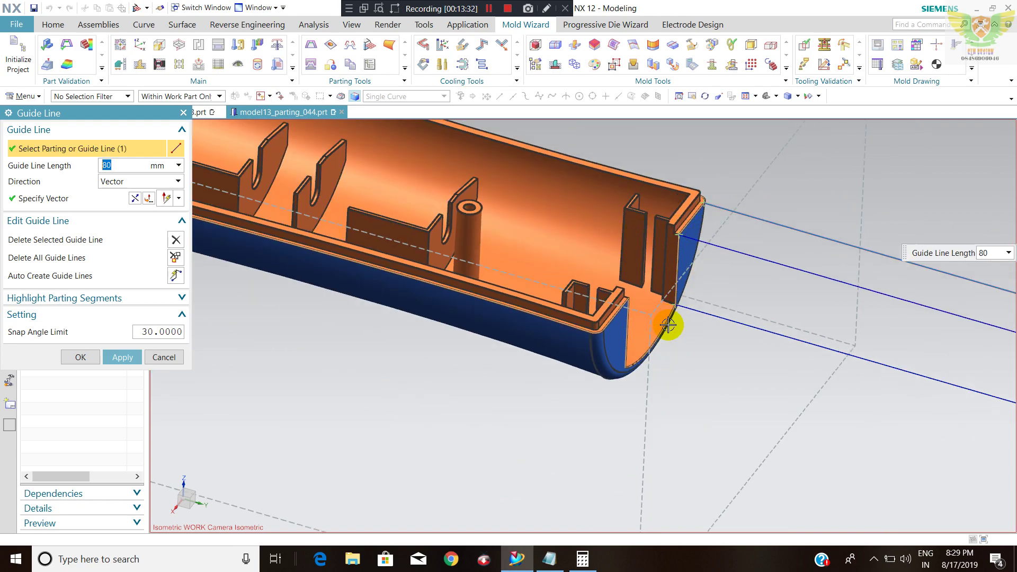
pyautogui.scroll(1, 668, 324)
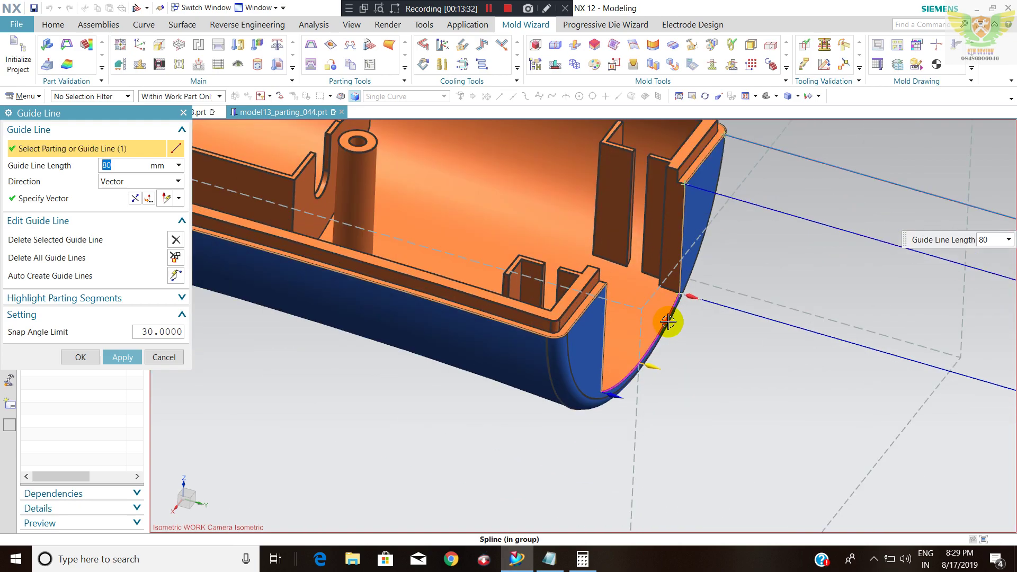
pyautogui.click(623, 374)
pyautogui.scroll(-1, 635, 371)
pyautogui.scroll(1, 609, 298)
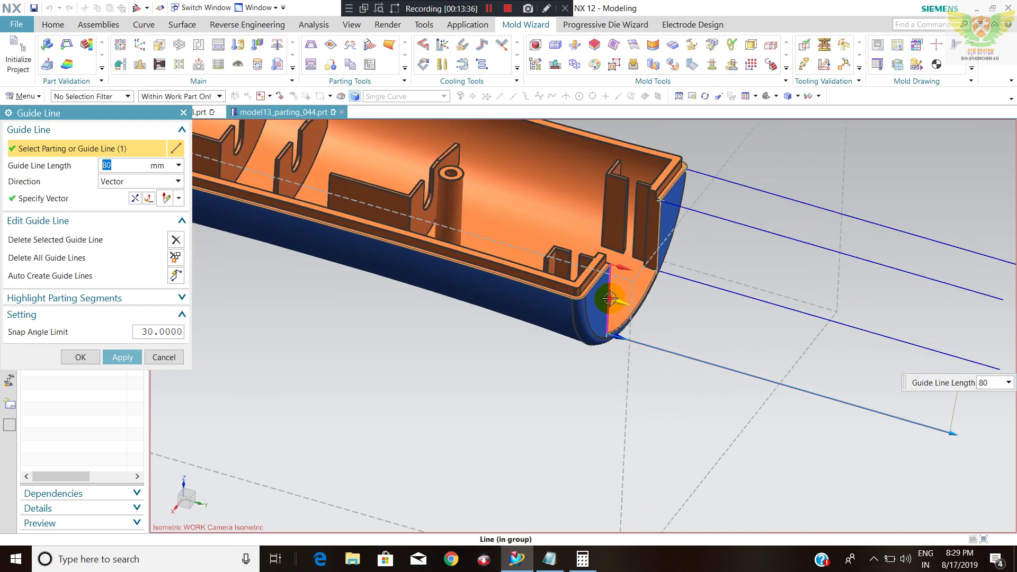
pyautogui.scroll(2, 610, 298)
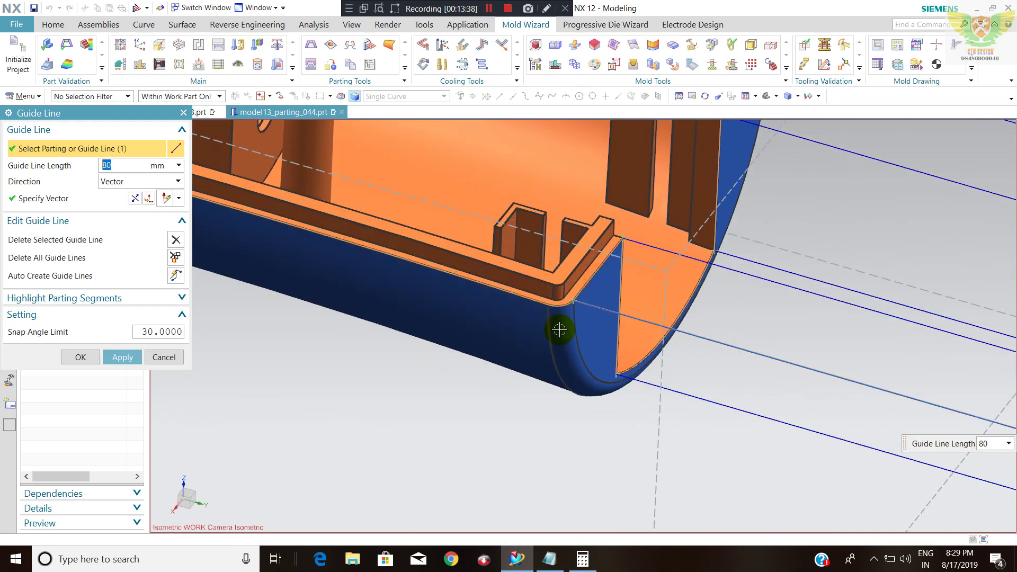
pyautogui.click(559, 308)
pyautogui.scroll(-3, 537, 329)
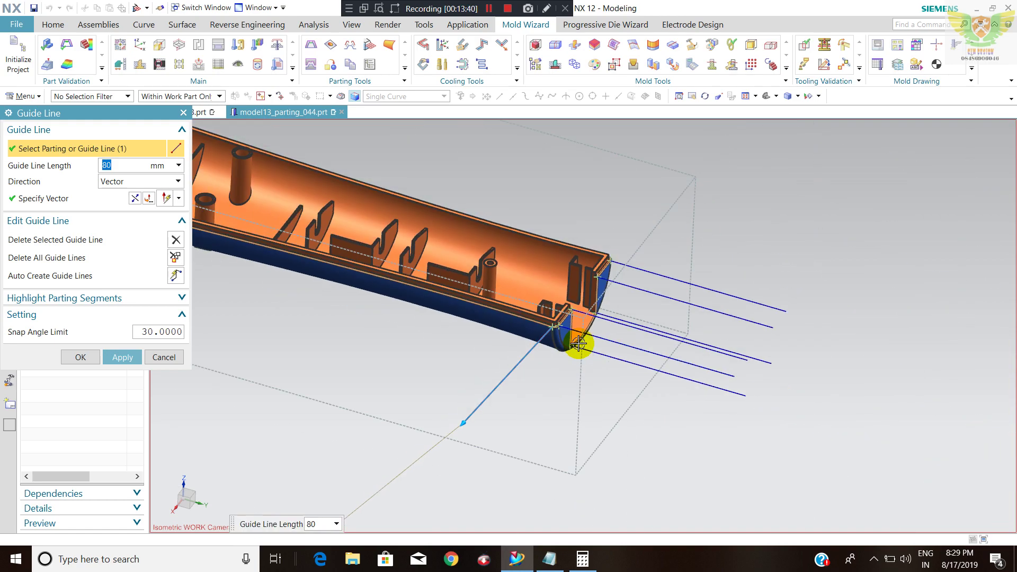
pyautogui.moveTo(577, 340)
pyautogui.mouseDown(button='middle')
pyautogui.moveTo(653, 275)
pyautogui.moveTo(647, 254)
pyautogui.mouseUp(button='middle')
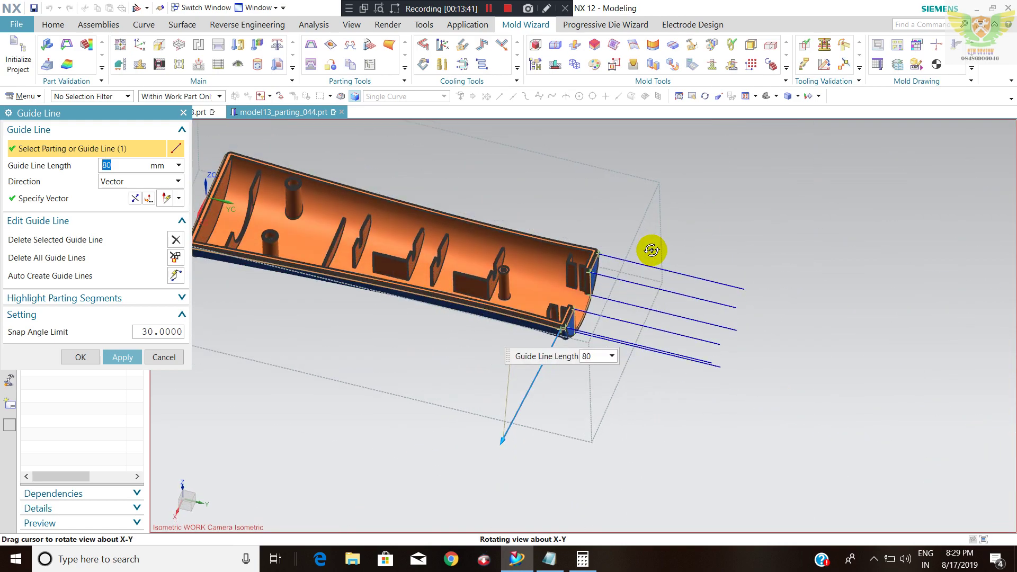
# Infer the guide line direction with Specify Vector and add a guide line at the far corner
pyautogui.click(165, 198)
pyautogui.click(572, 351)
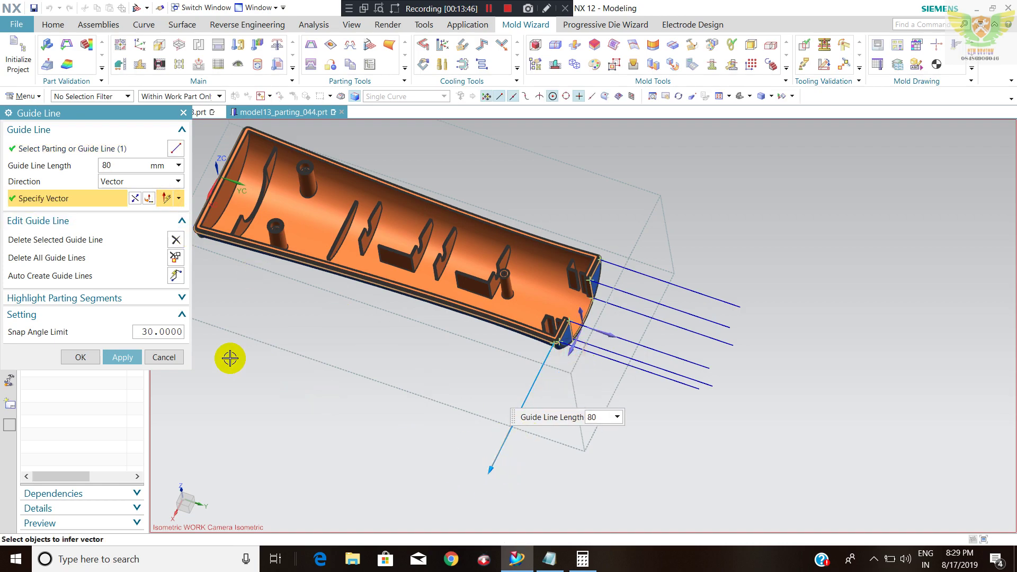
pyautogui.scroll(3, 509, 442)
pyautogui.scroll(-2, 629, 274)
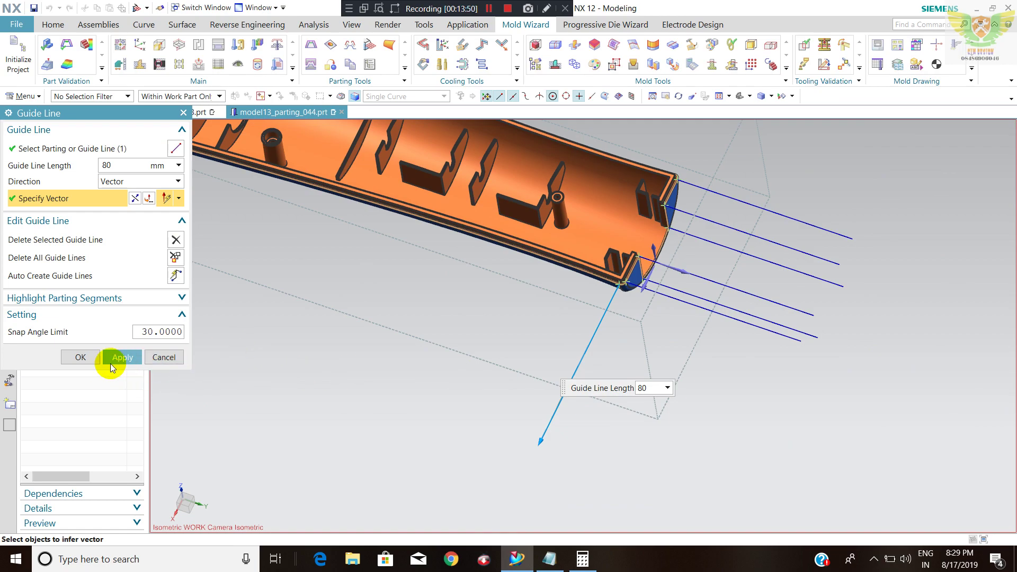
pyautogui.scroll(-3, 496, 408)
pyautogui.scroll(4, 700, 330)
pyautogui.scroll(3, 699, 329)
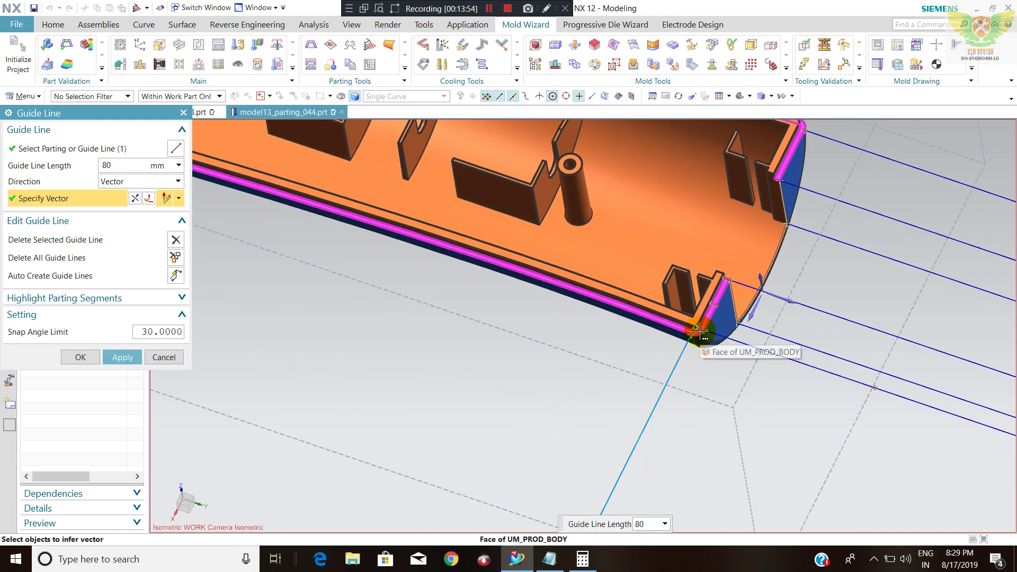
pyautogui.scroll(-5, 715, 387)
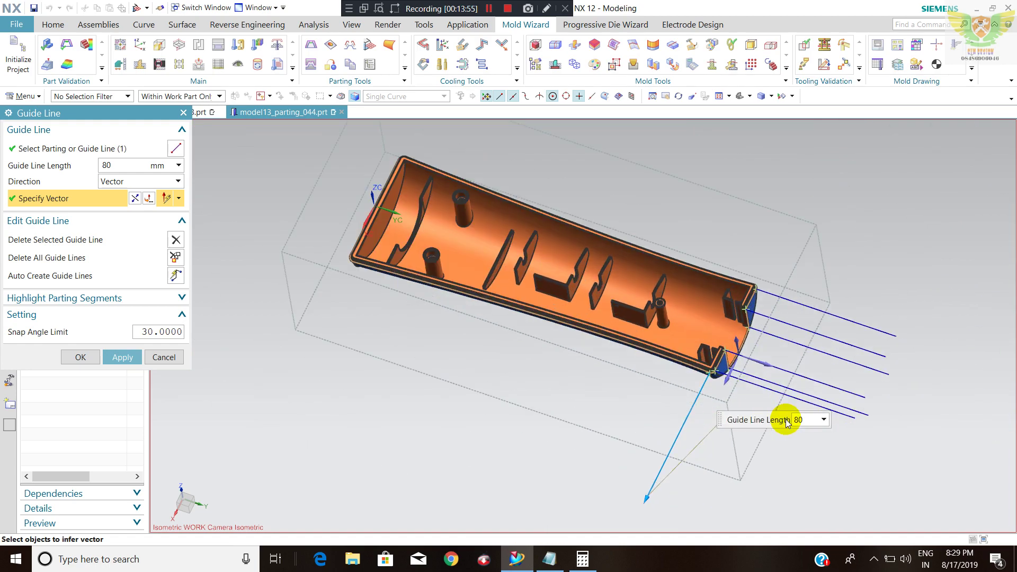
pyautogui.scroll(2, 371, 277)
pyautogui.scroll(3, 334, 245)
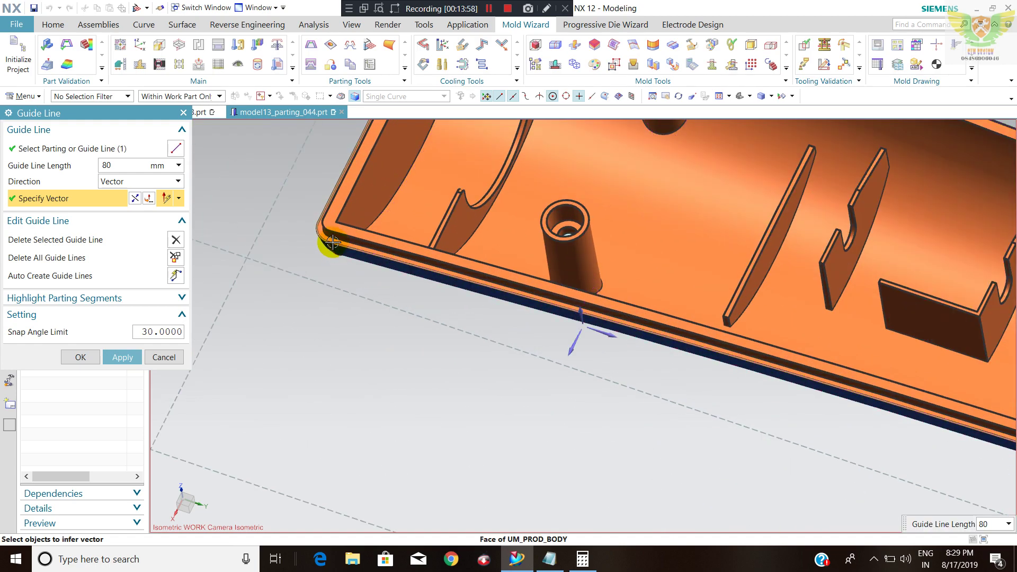
pyautogui.click(351, 247)
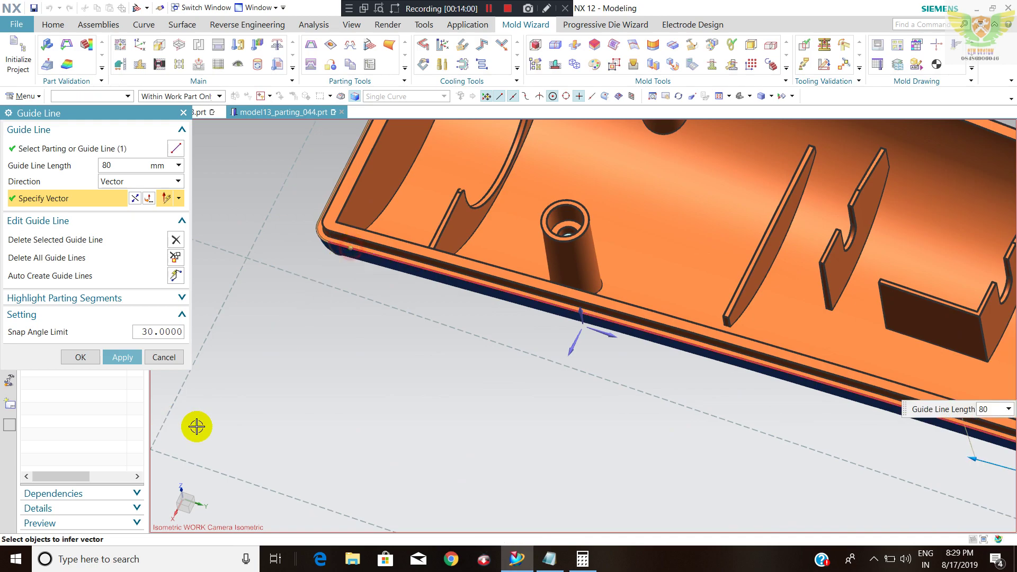
# Aim the guide line along the downward axis and apply the adjusted direction
pyautogui.click(83, 154)
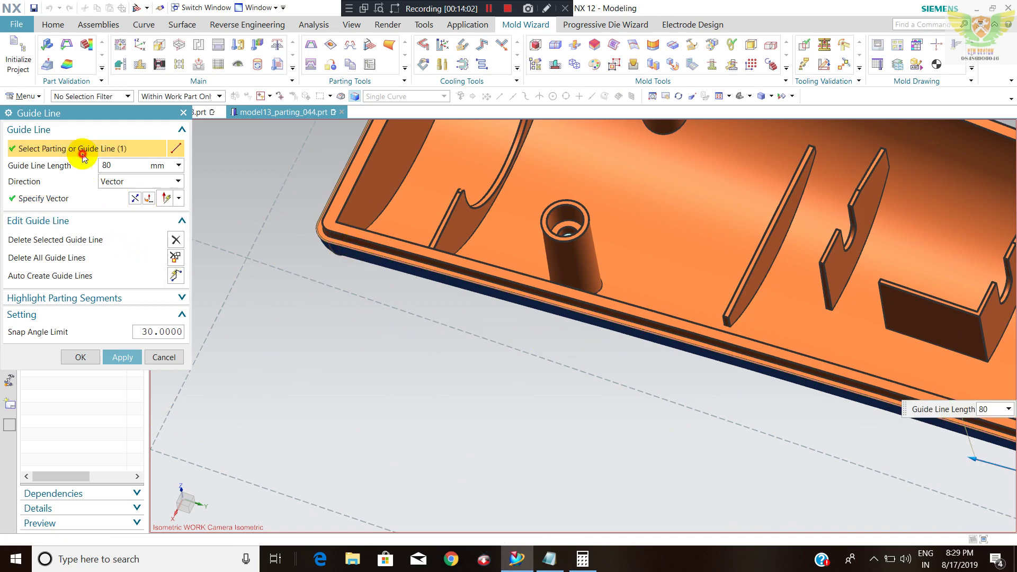
pyautogui.hotkey('ctrl', 'f')
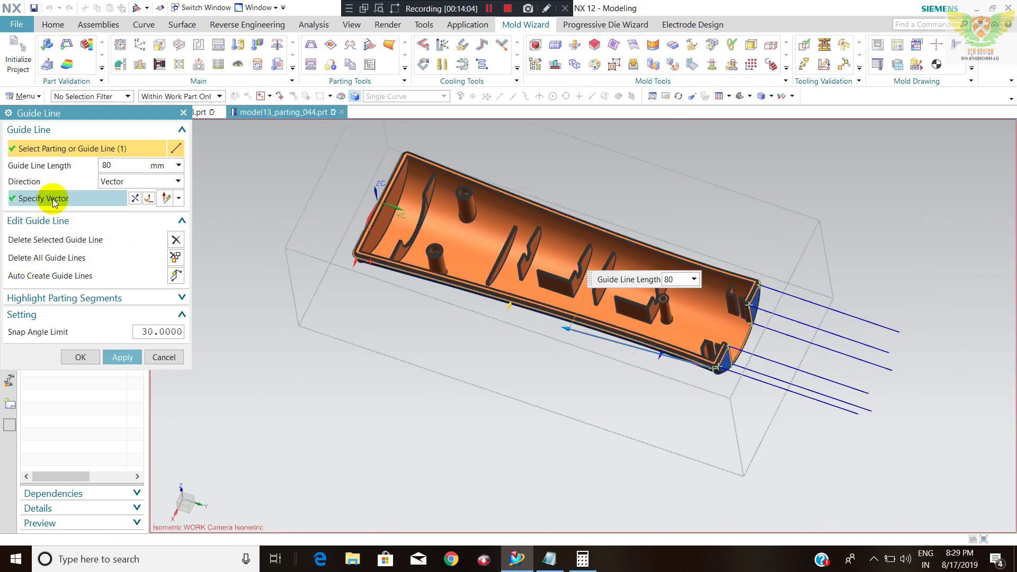
pyautogui.click(60, 197)
pyautogui.scroll(2, 545, 454)
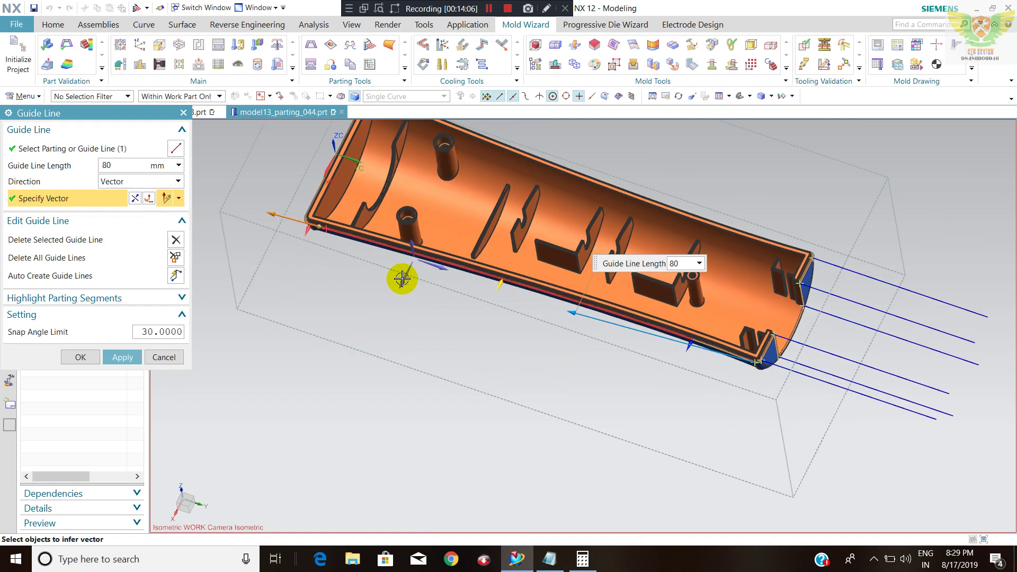
pyautogui.click(402, 277)
pyautogui.click(83, 151)
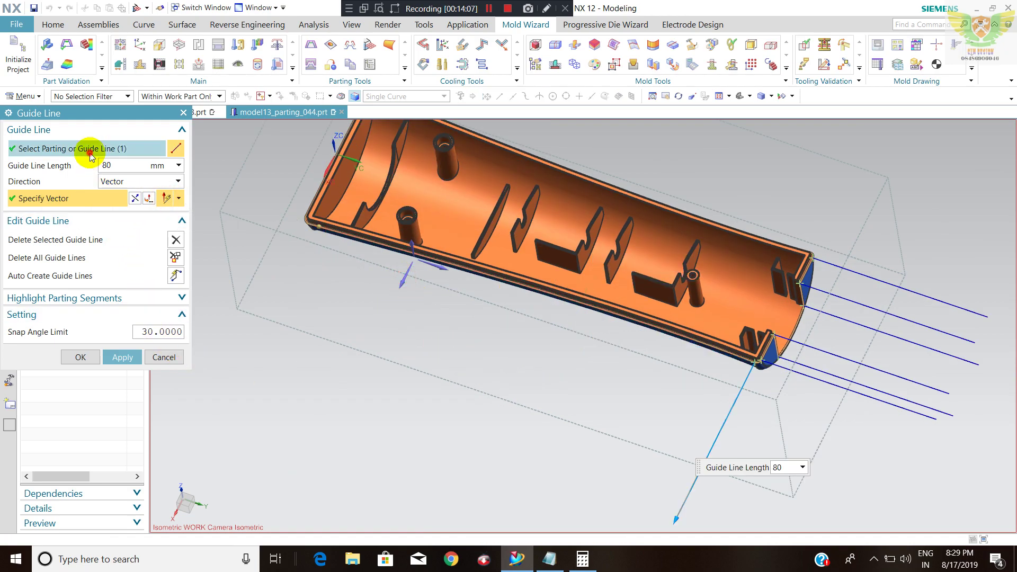
pyautogui.scroll(3, 285, 233)
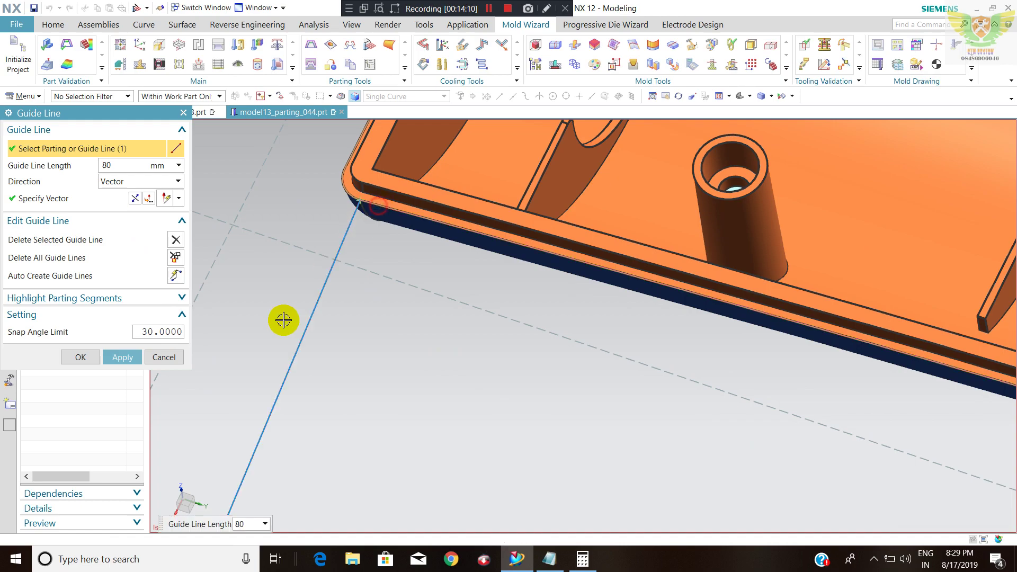
pyautogui.scroll(-1, 308, 306)
pyautogui.scroll(-3, 309, 306)
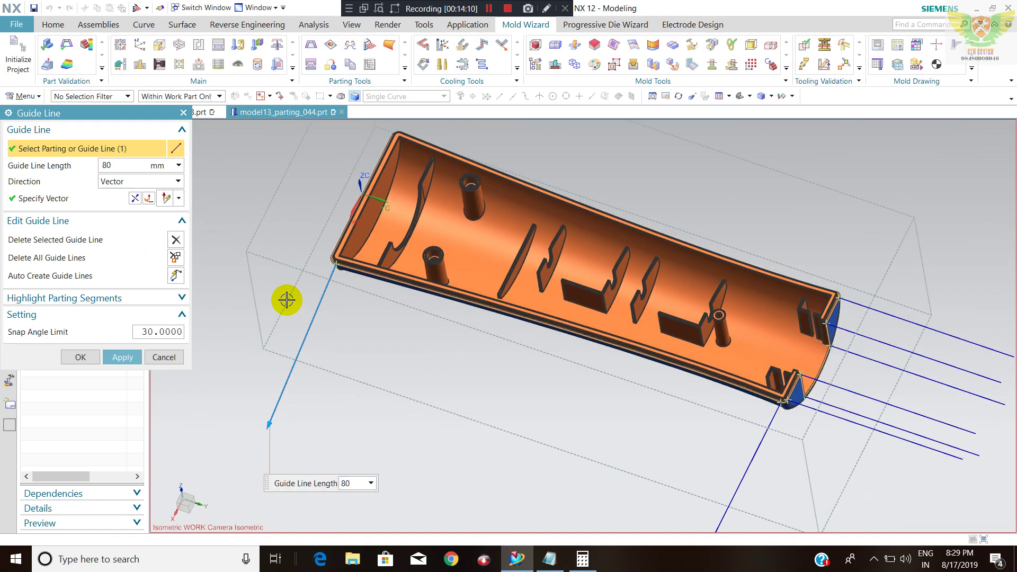
pyautogui.click(167, 199)
pyautogui.click(422, 329)
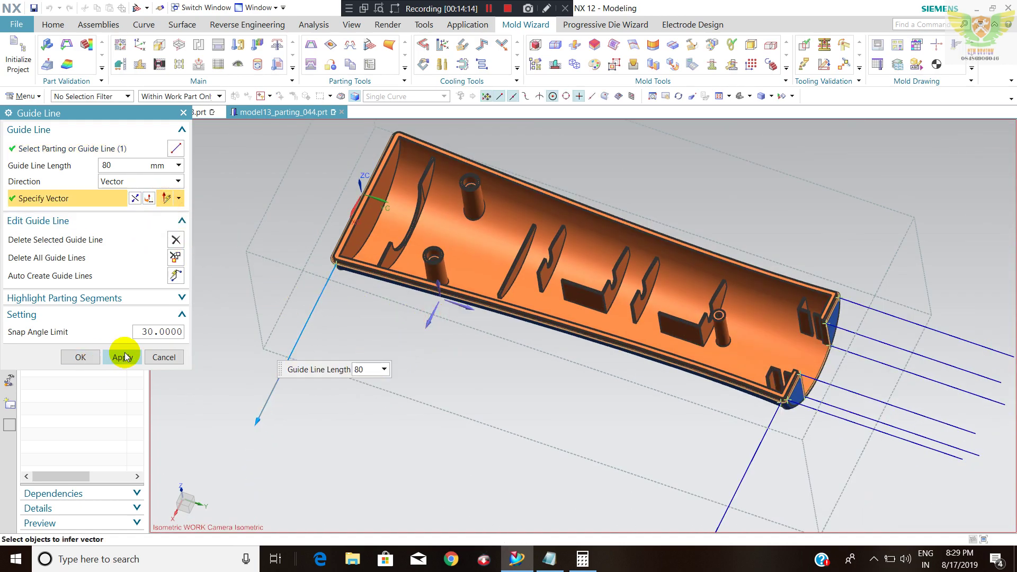
# Add a guide line at the near corner, inferring its direction from geometry
pyautogui.click(74, 148)
pyautogui.scroll(3, 357, 265)
pyautogui.scroll(3, 507, 308)
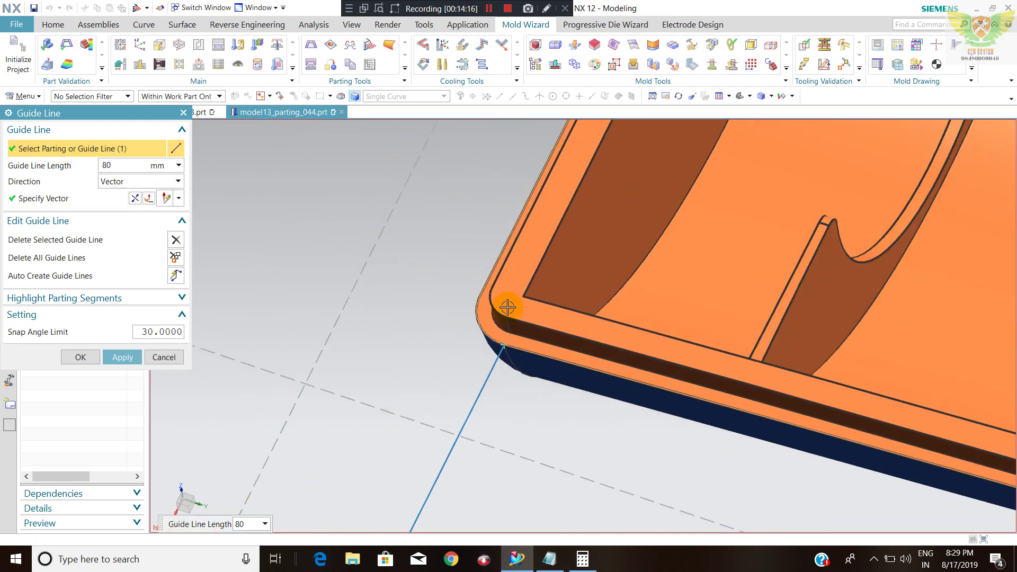
pyautogui.click(491, 278)
pyautogui.scroll(-3, 332, 409)
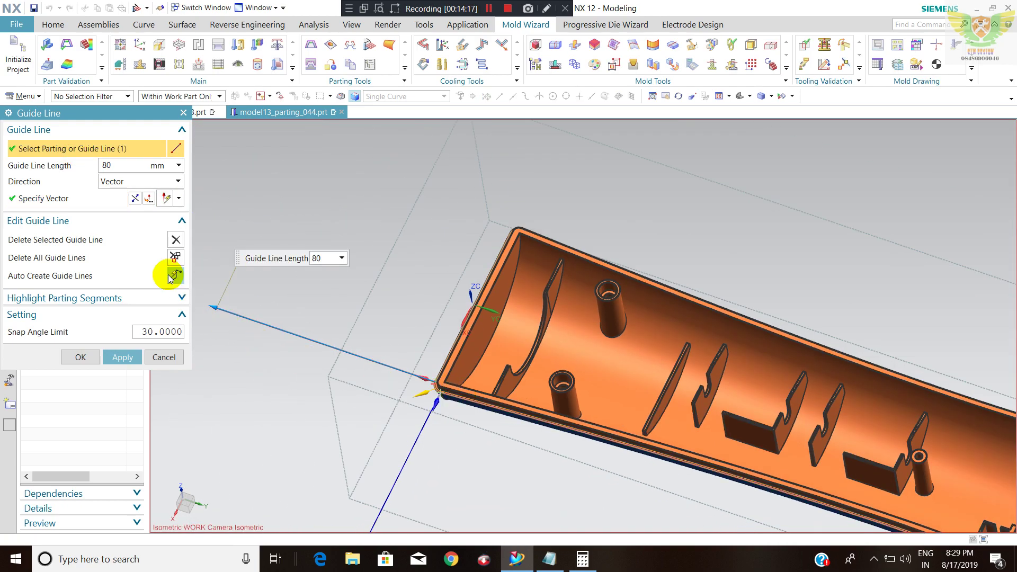
pyautogui.scroll(-3, 480, 329)
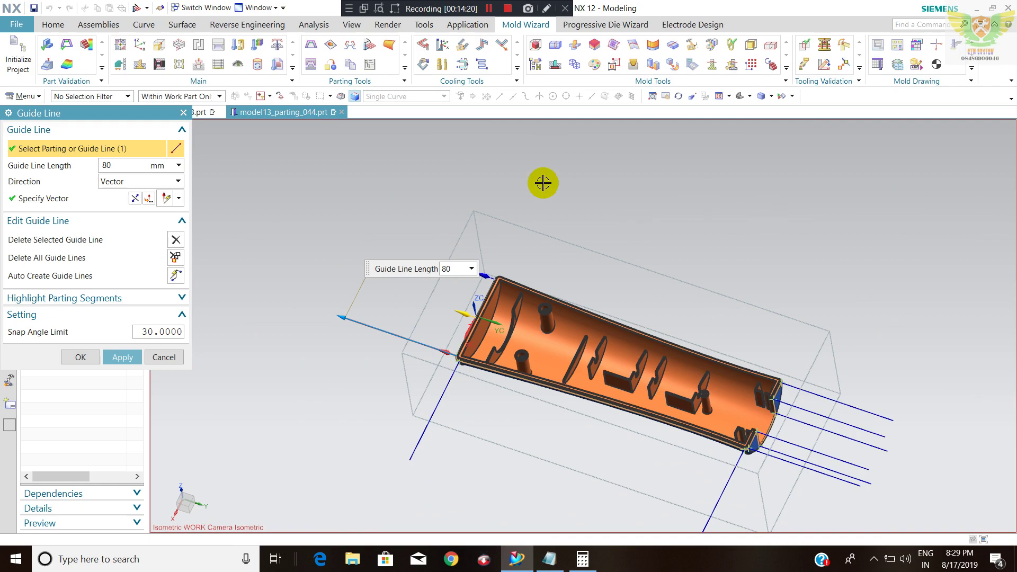
pyautogui.moveTo(643, 219); pyautogui.dragTo(397, 183, button='middle')
pyautogui.press('F8')
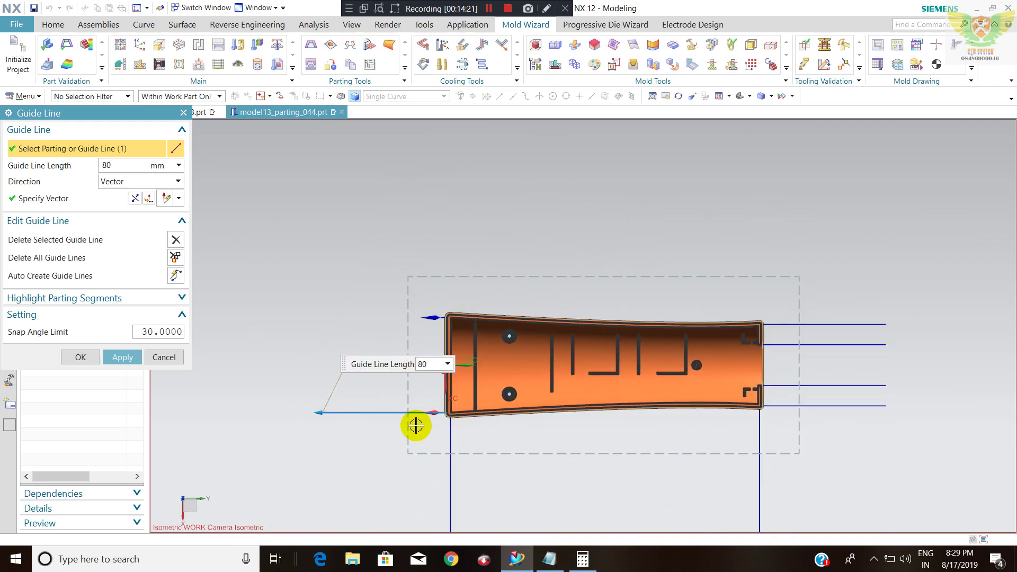
pyautogui.click(166, 198)
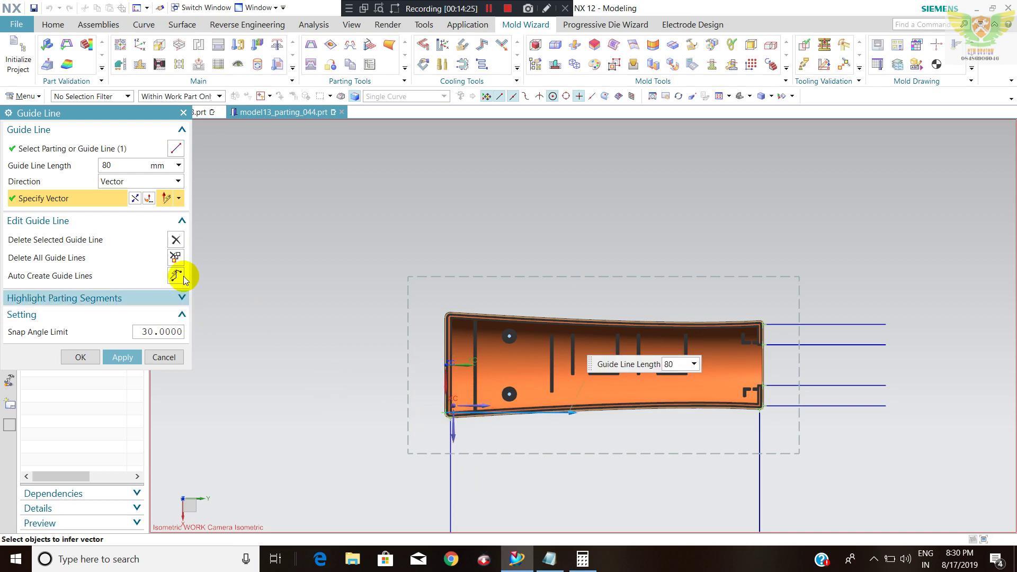
pyautogui.click(135, 198)
pyautogui.scroll(3, 254, 296)
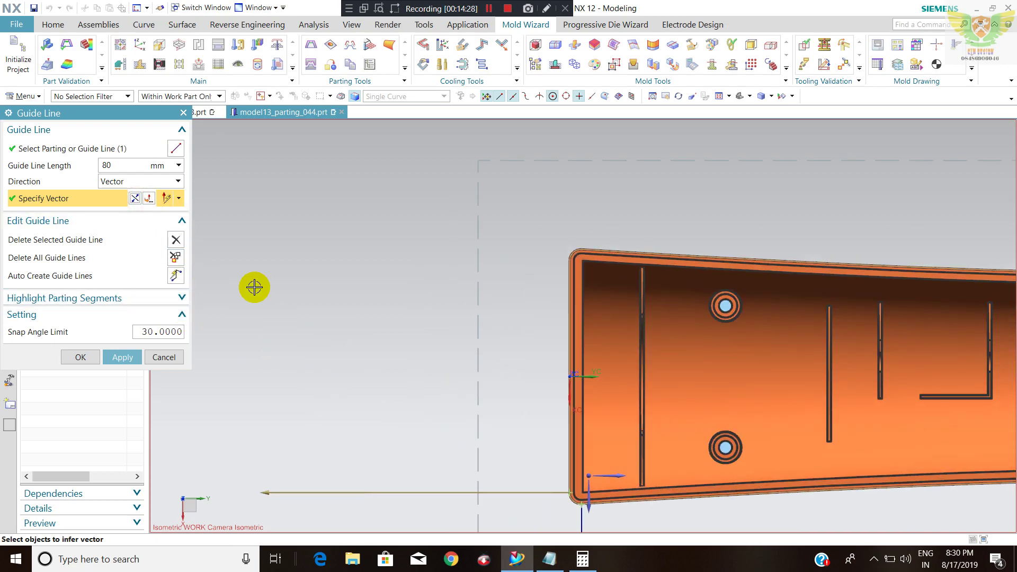
# Add a guide line at the upper-left corner and set its direction
pyautogui.click(80, 148)
pyautogui.scroll(3, 564, 336)
pyautogui.scroll(1, 564, 336)
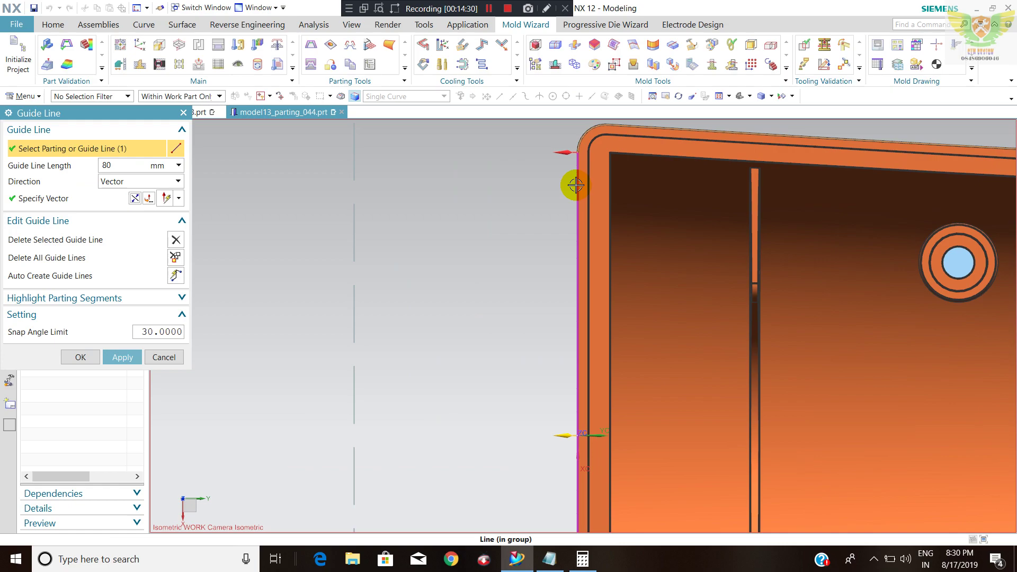
pyautogui.scroll(-2, 393, 275)
pyautogui.scroll(-3, 295, 282)
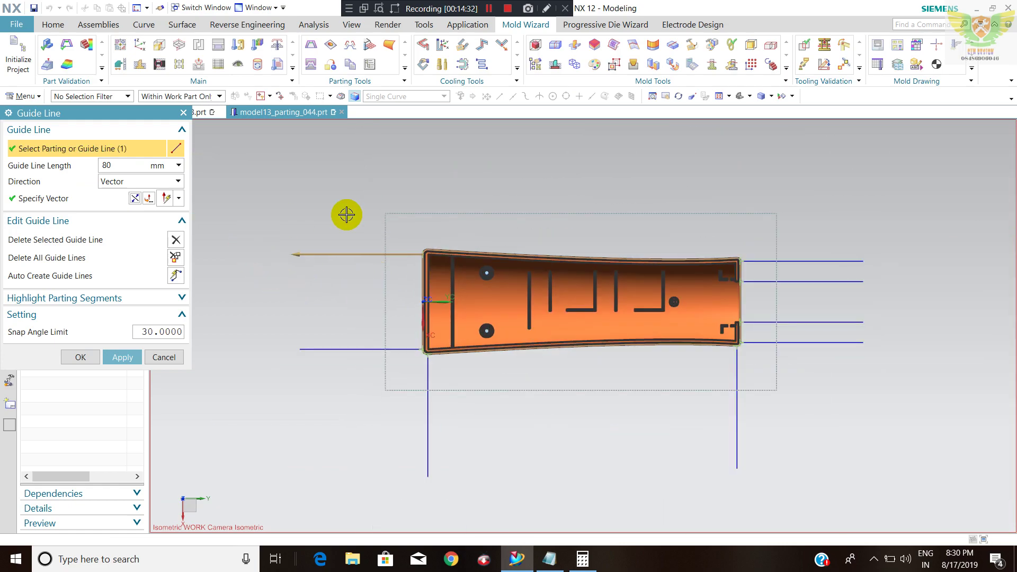
pyautogui.scroll(6, 466, 296)
pyautogui.scroll(1, 469, 275)
pyautogui.click(466, 275)
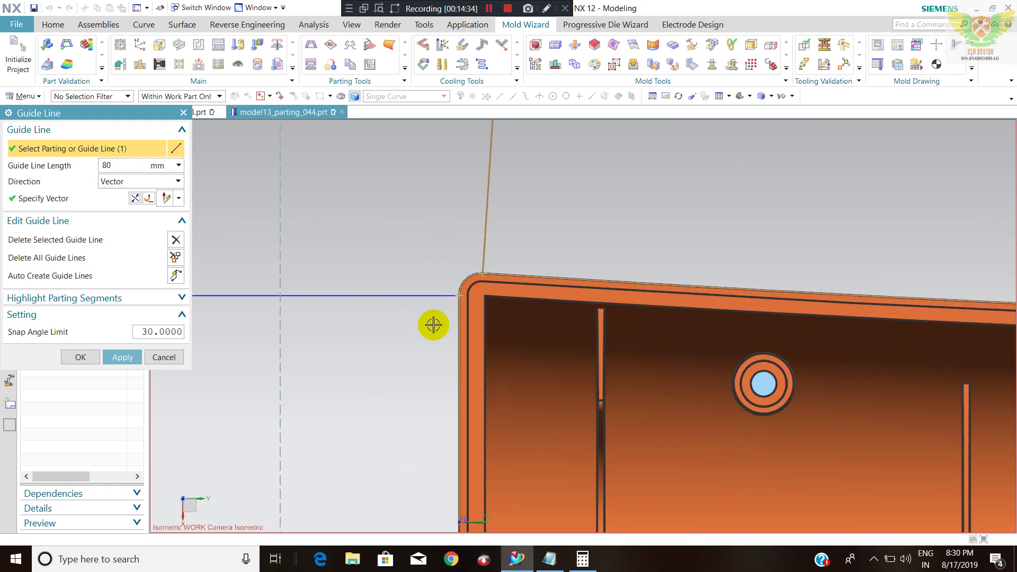
pyautogui.scroll(-4, 431, 325)
pyautogui.click(71, 203)
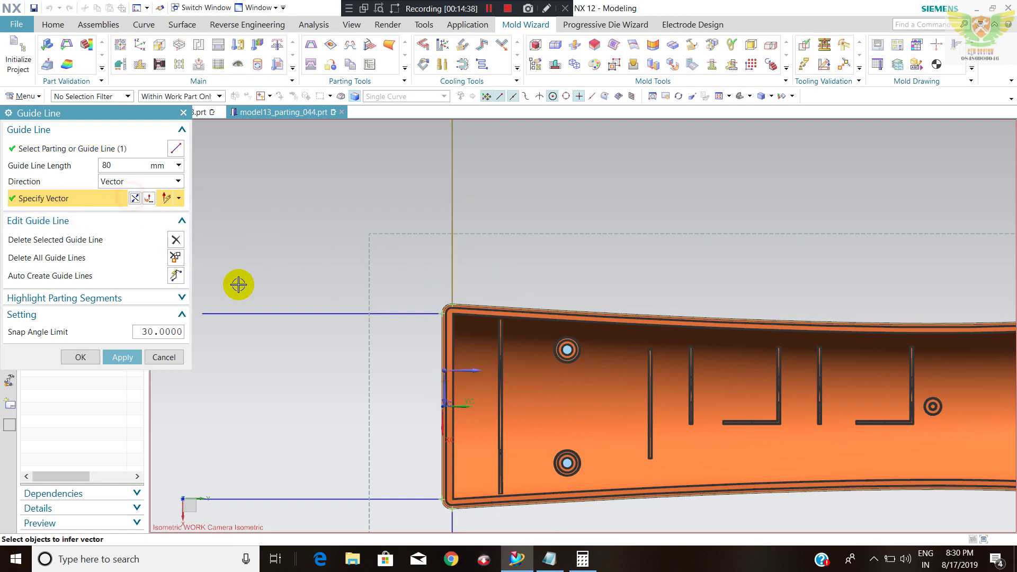
pyautogui.scroll(-5, 236, 284)
pyautogui.scroll(2, 443, 261)
pyautogui.scroll(2, 429, 273)
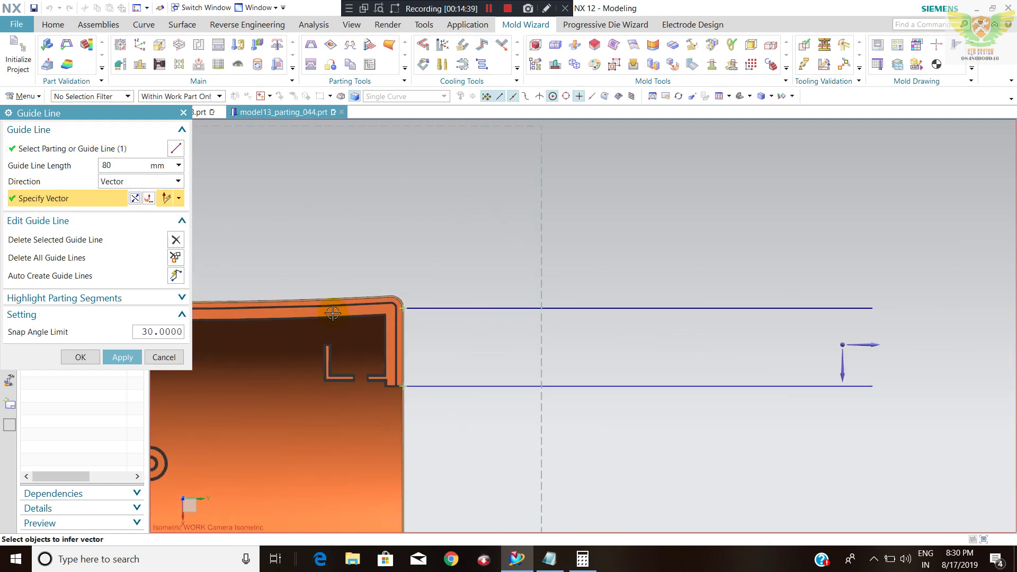
pyautogui.scroll(2, 418, 285)
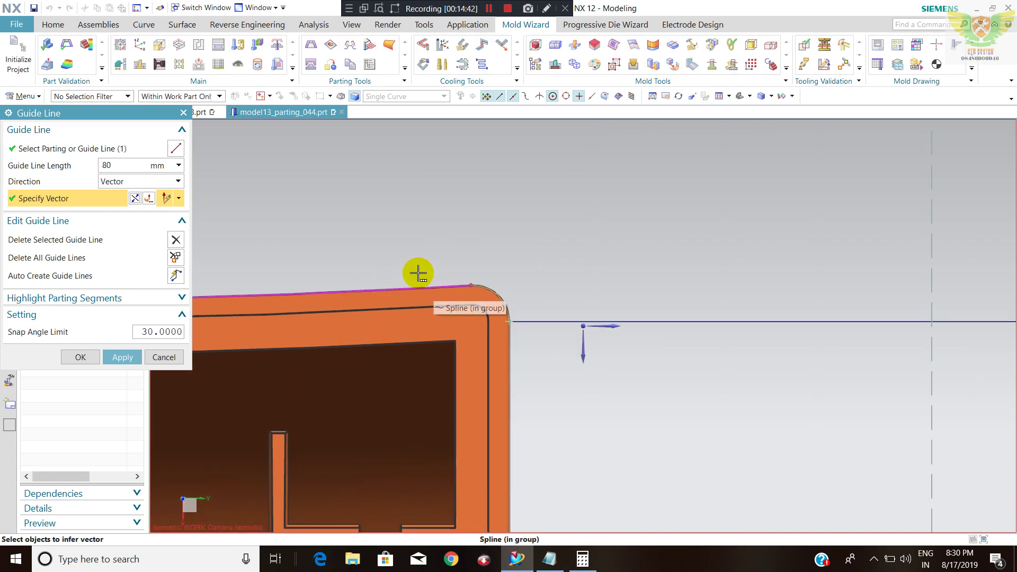
# Create an 80 mm guide line at the upper-right end corner along the chosen vector
pyautogui.click(123, 149)
pyautogui.click(457, 284)
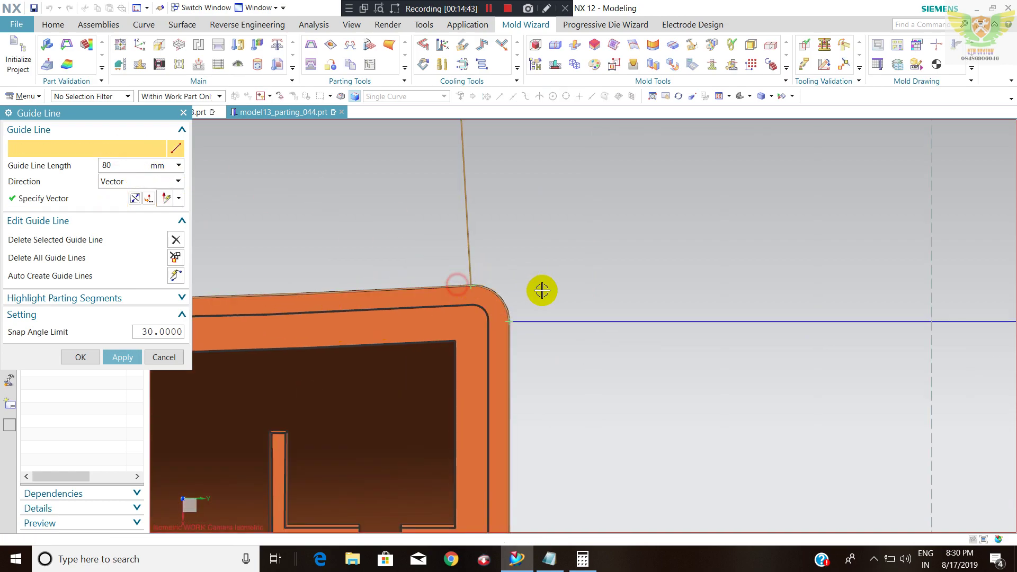
pyautogui.click(112, 201)
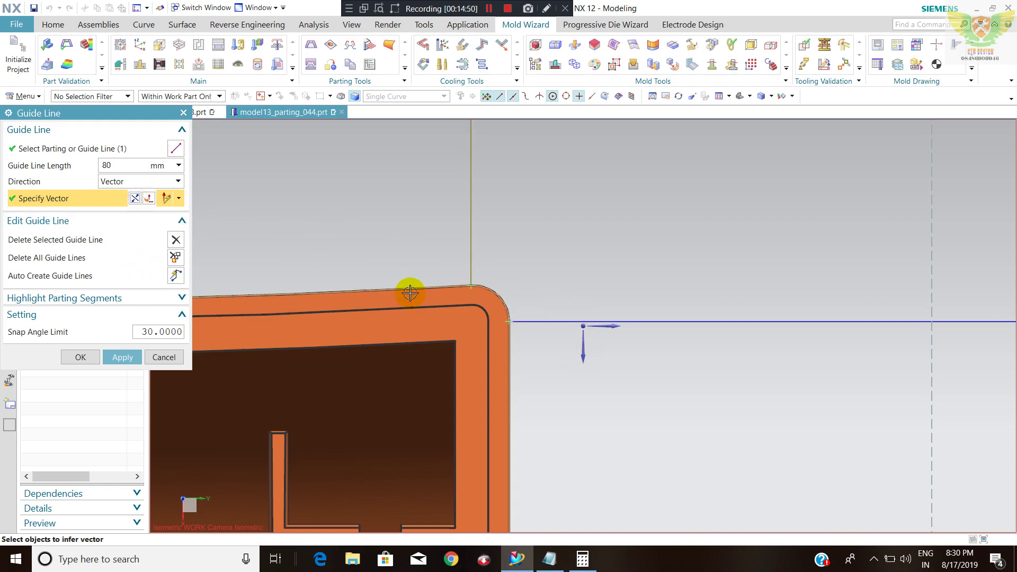
pyautogui.scroll(5, 597, 302)
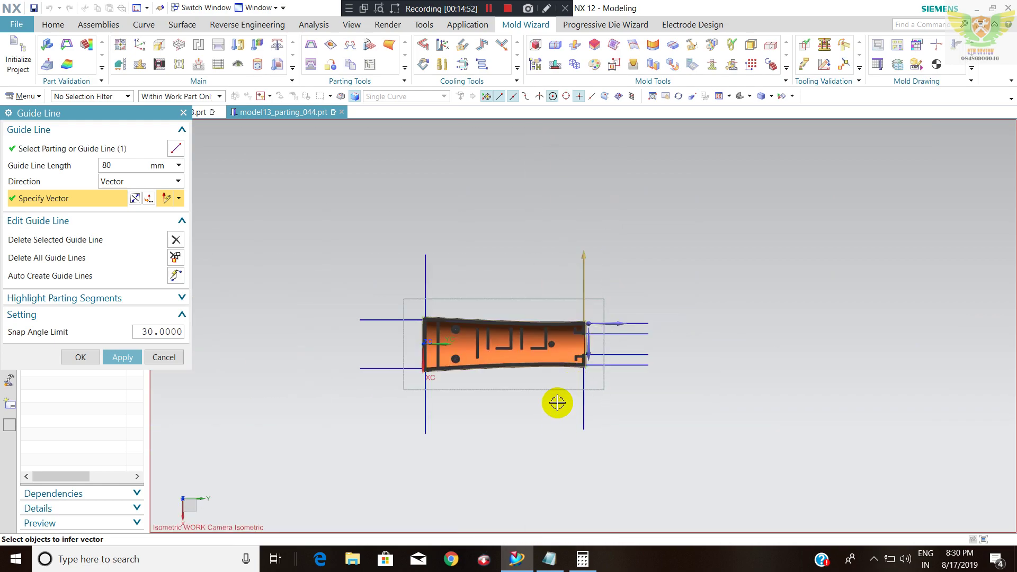
pyautogui.moveTo(556, 404); pyautogui.dragTo(510, 378, button='middle')
pyautogui.scroll(-3, 530, 392)
pyautogui.scroll(-3, 545, 409)
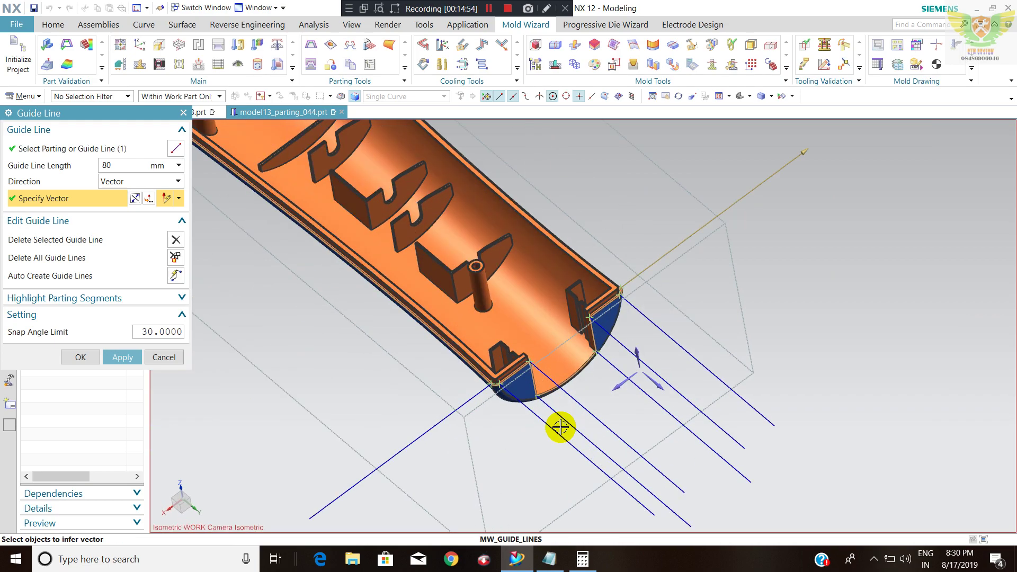
pyautogui.scroll(2, 583, 387)
pyautogui.moveTo(692, 375); pyautogui.dragTo(697, 345, button='middle')
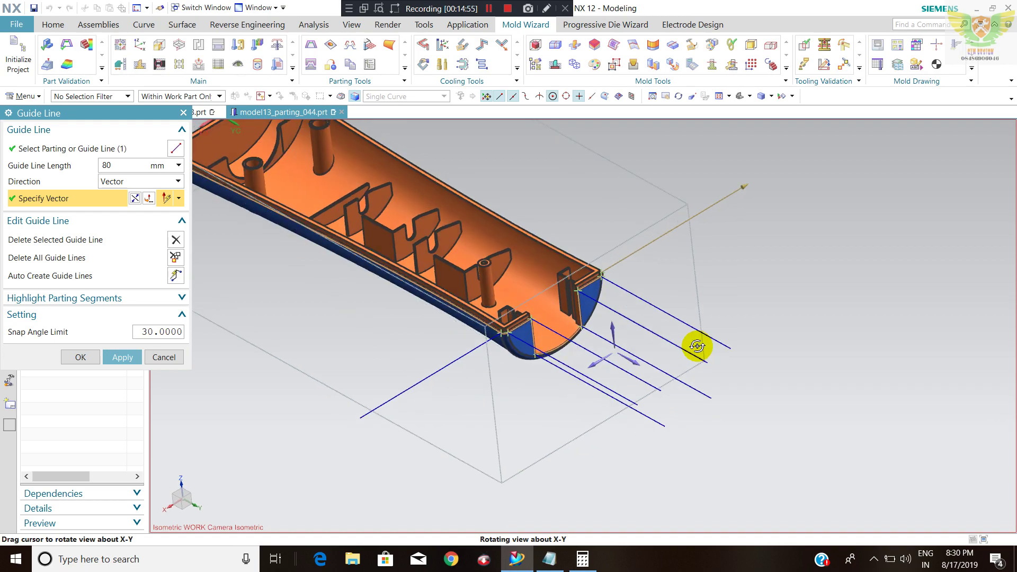
pyautogui.click(137, 360)
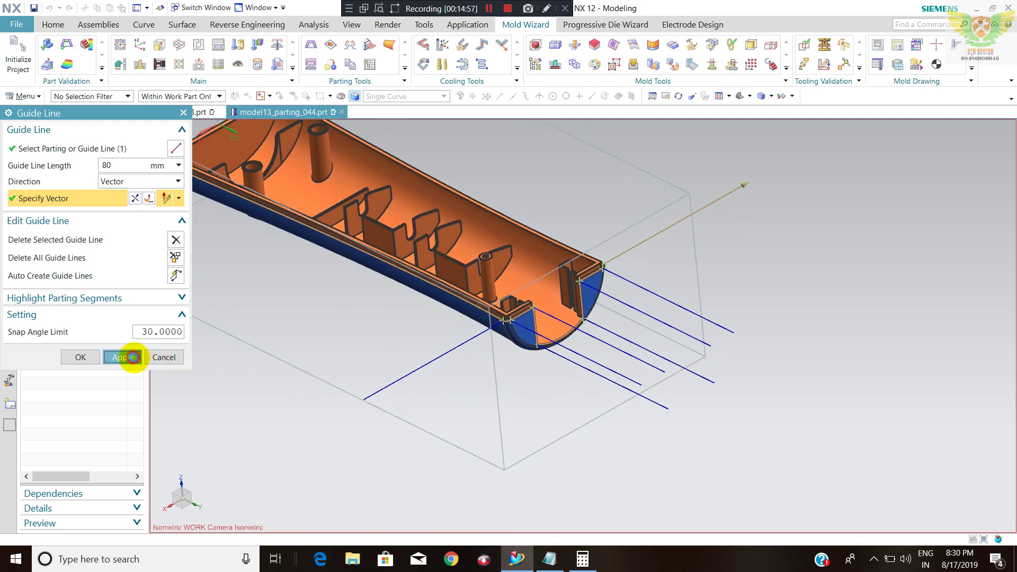
# Finish the guide lines, inspect the part's open end, and select Segment 2
pyautogui.click(173, 364)
pyautogui.scroll(3, 613, 317)
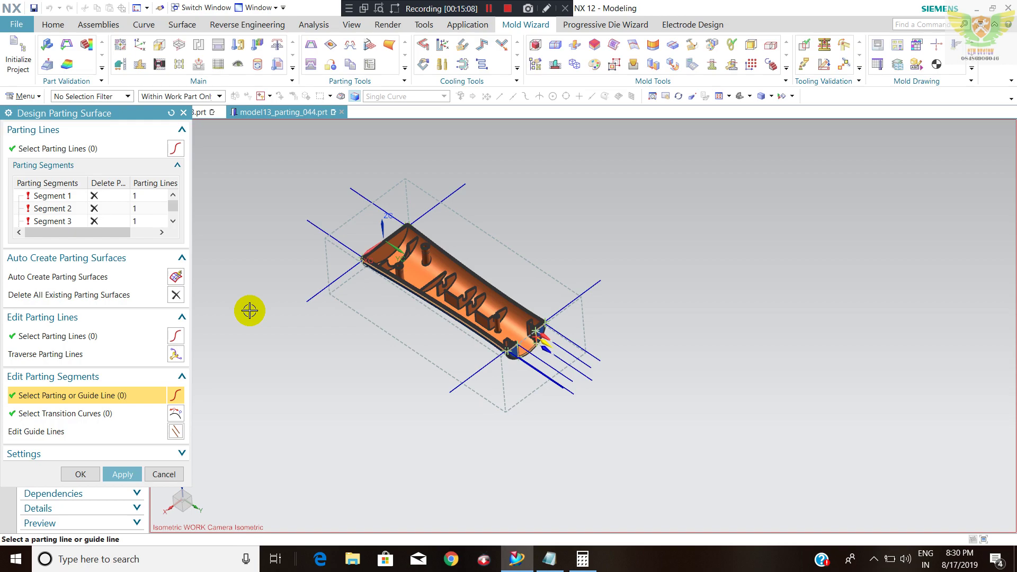
pyautogui.scroll(-3, 356, 195)
pyautogui.moveTo(448, 234); pyautogui.dragTo(450, 297, button='middle')
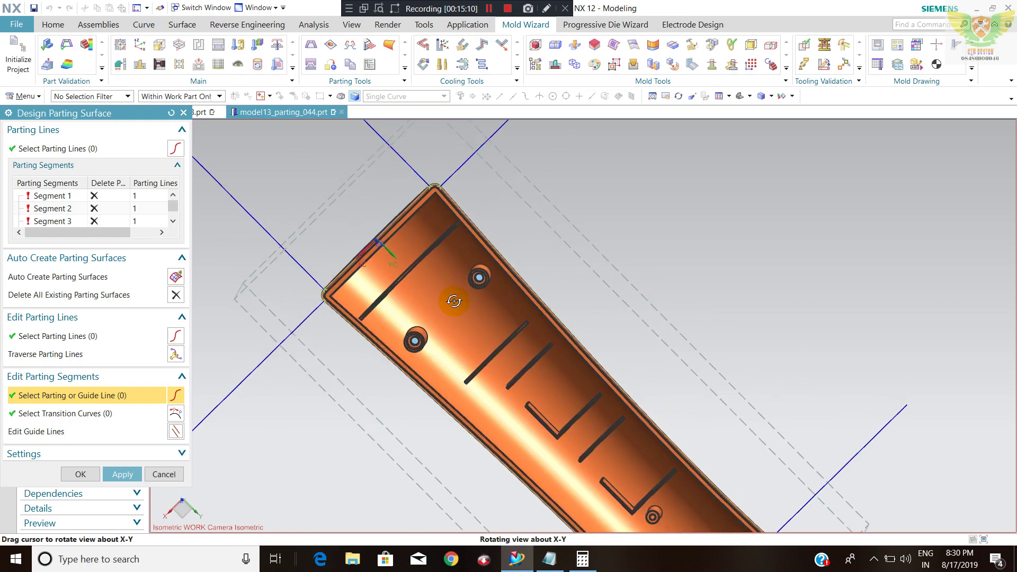
pyautogui.scroll(-3, 408, 186)
pyautogui.scroll(-3, 457, 173)
pyautogui.scroll(5, 457, 173)
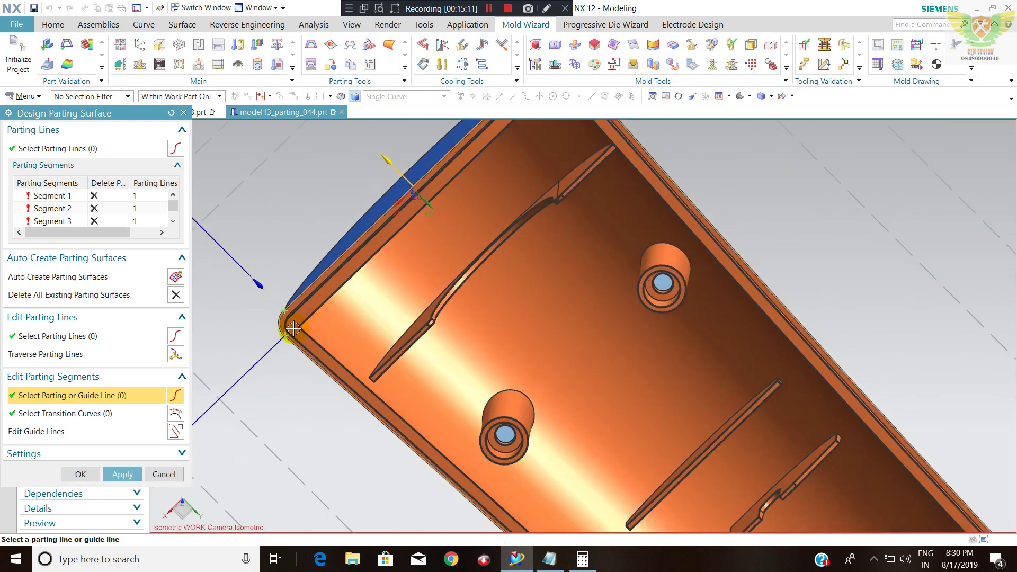
pyautogui.scroll(2, 333, 212)
pyautogui.scroll(3, 403, 345)
pyautogui.scroll(-3, 525, 459)
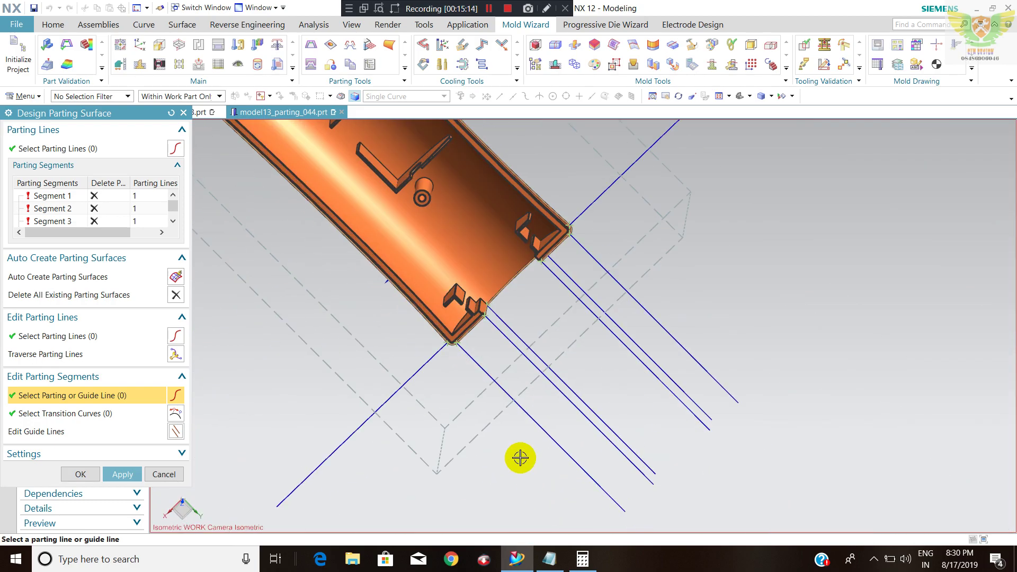
pyautogui.scroll(-2, 483, 344)
pyautogui.scroll(-2, 556, 247)
pyautogui.moveTo(556, 248); pyautogui.dragTo(567, 159, button='middle')
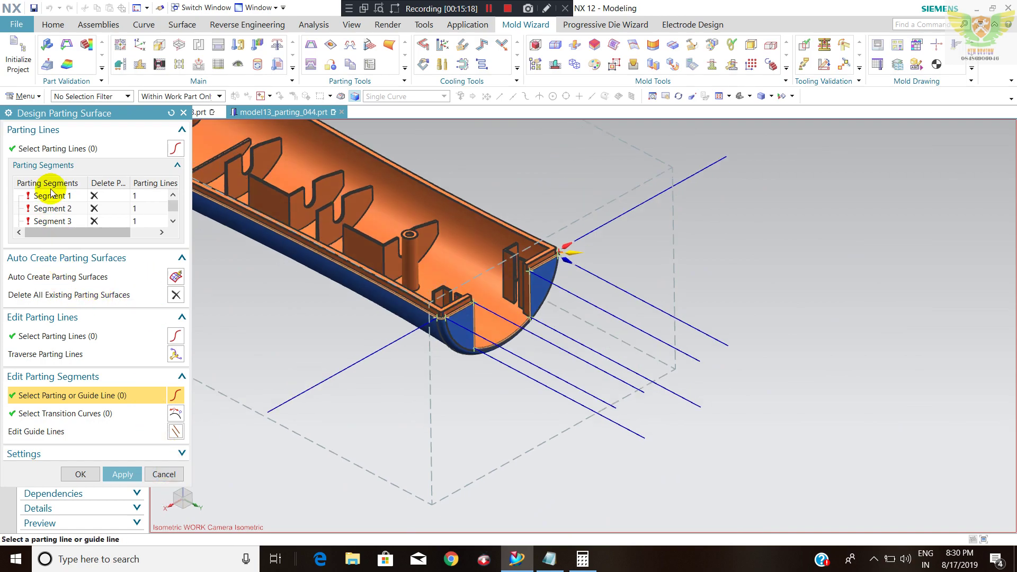
pyautogui.click(143, 208)
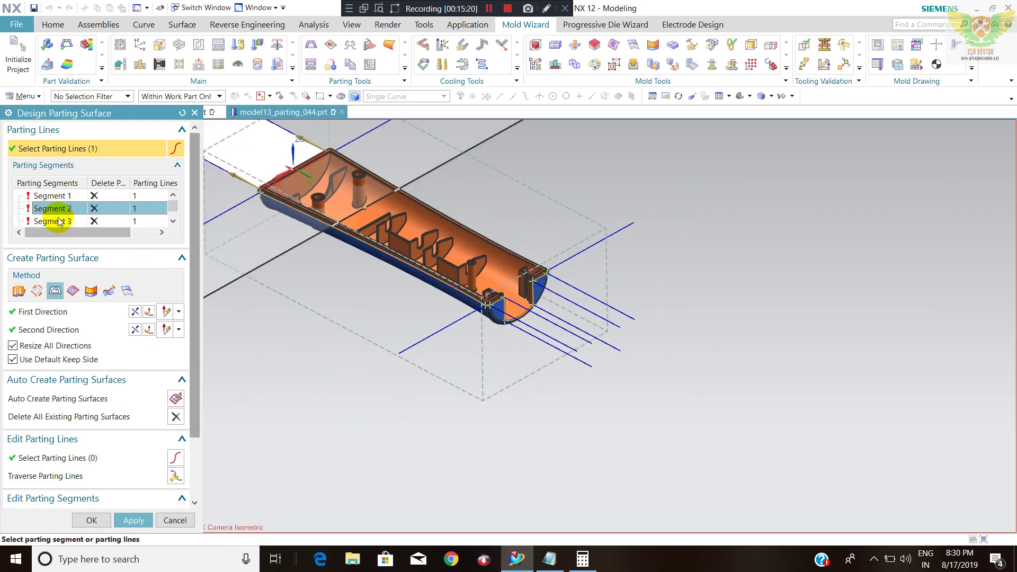
# Check the preview plane and create Segment 2's flat parting surface
pyautogui.scroll(-3, 537, 268)
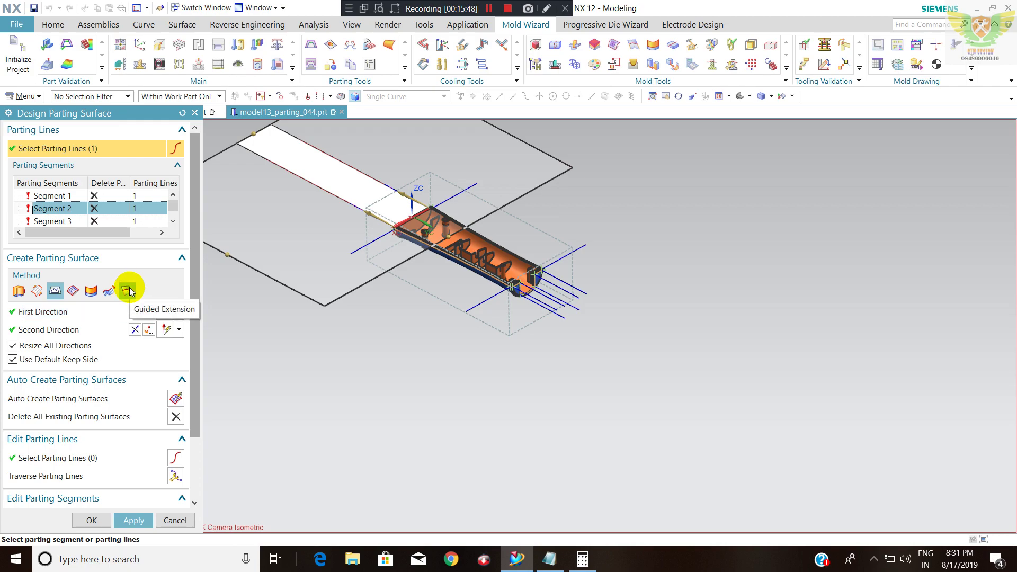
pyautogui.scroll(-2, 447, 221)
pyautogui.scroll(4, 447, 236)
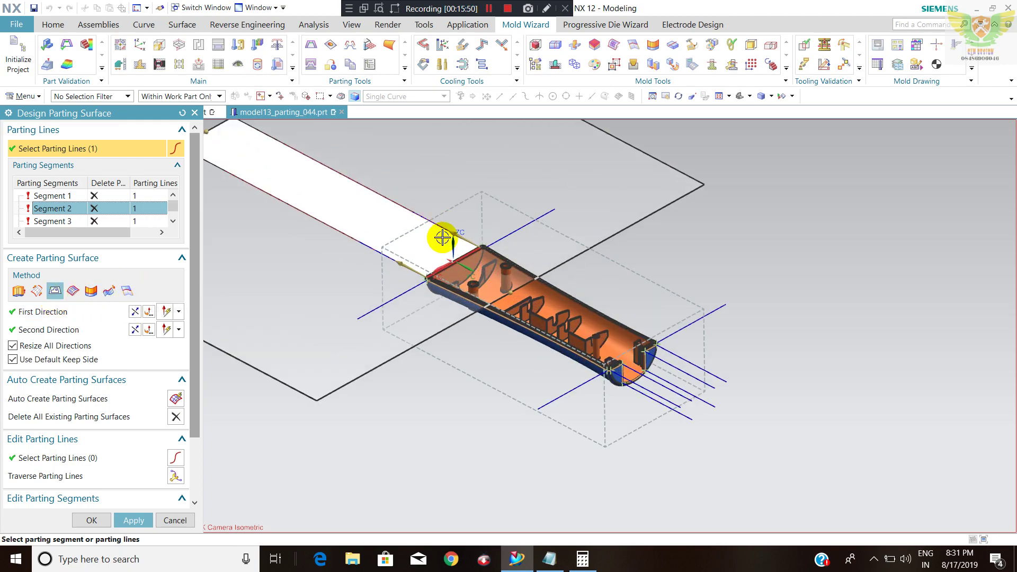
pyautogui.scroll(-3, 465, 265)
pyautogui.scroll(2, 403, 266)
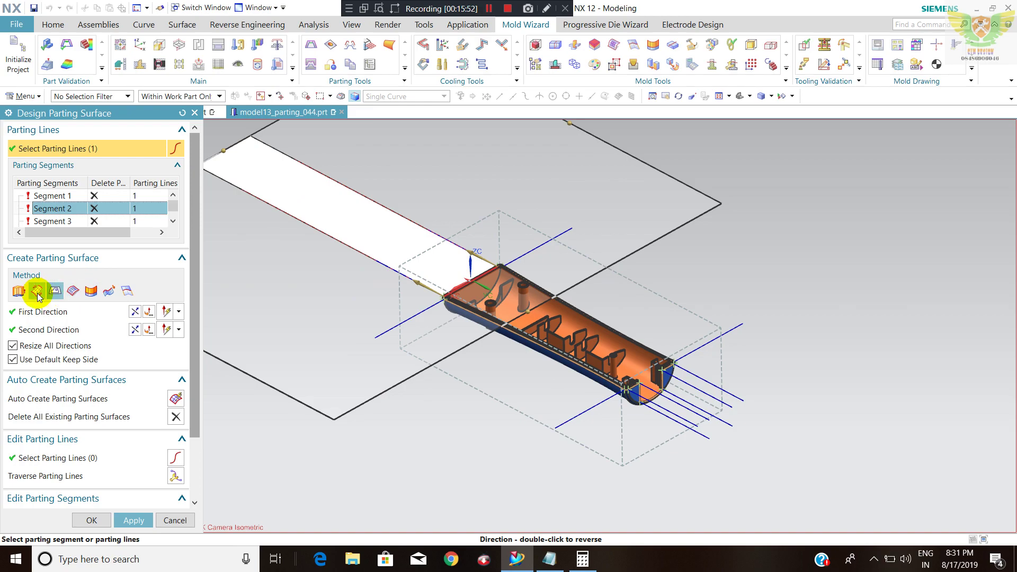
pyautogui.click(138, 520)
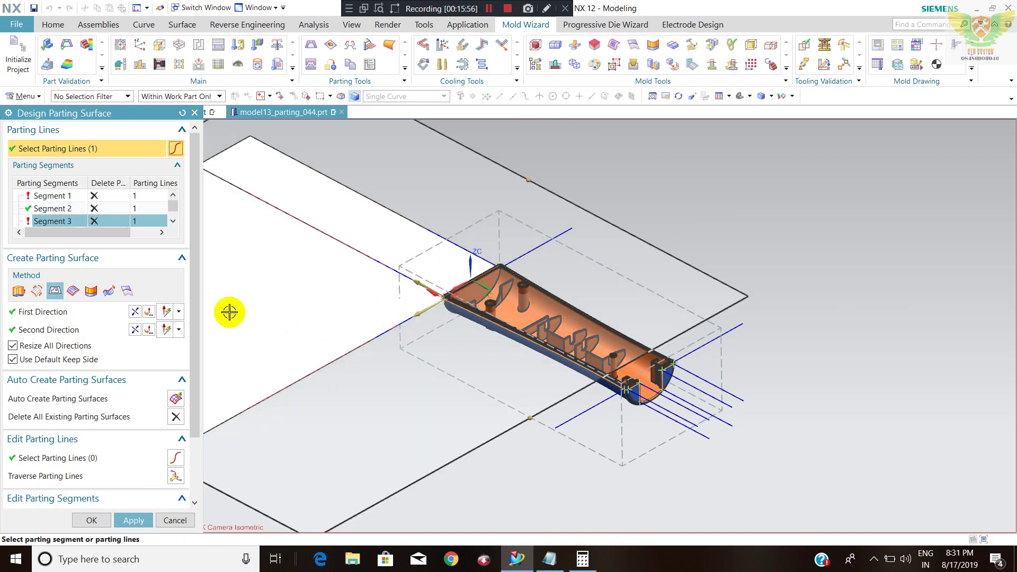
# Create the parting surface for Segment 3
pyautogui.click(148, 519)
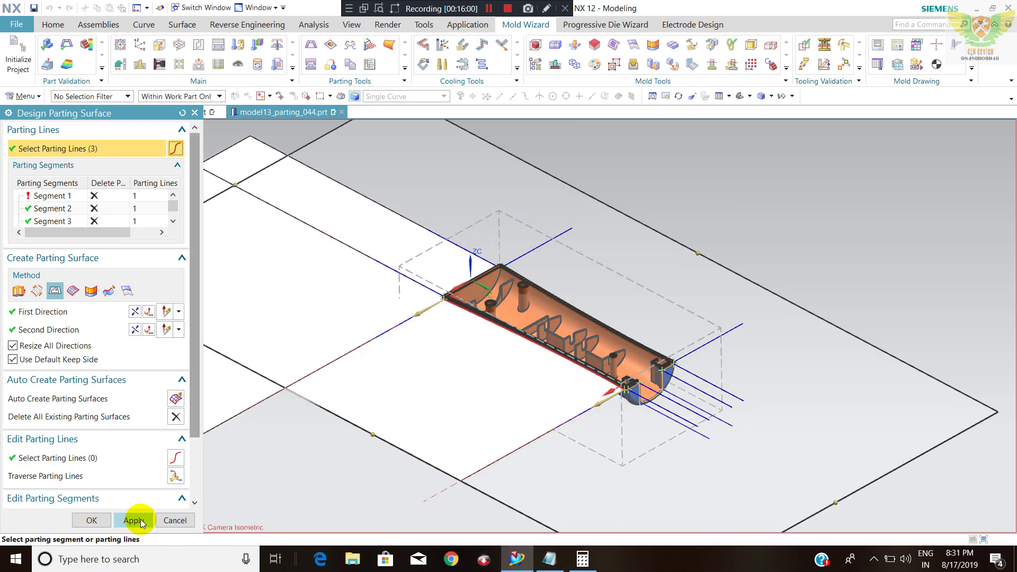
pyautogui.click(136, 519)
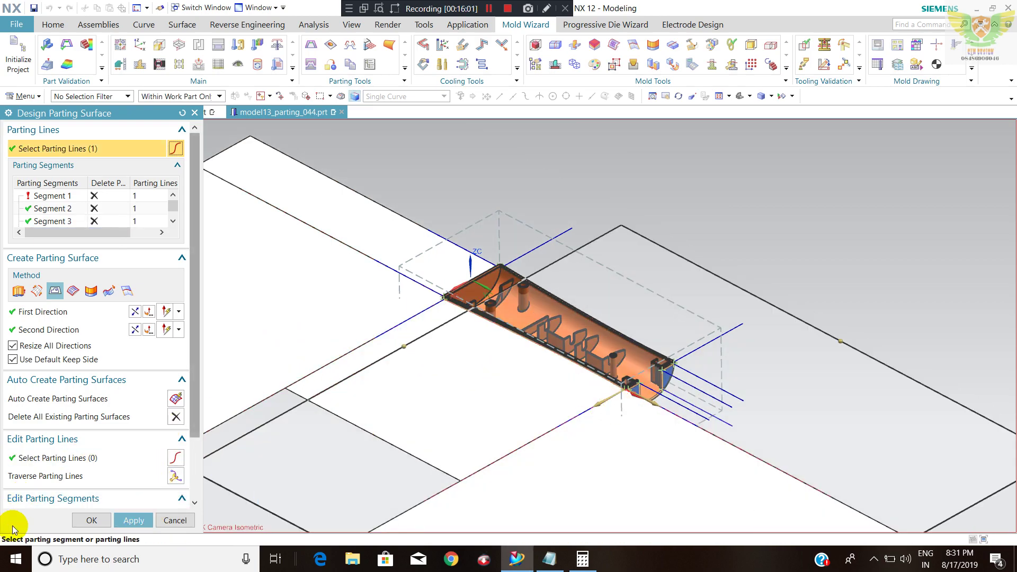
pyautogui.click(136, 519)
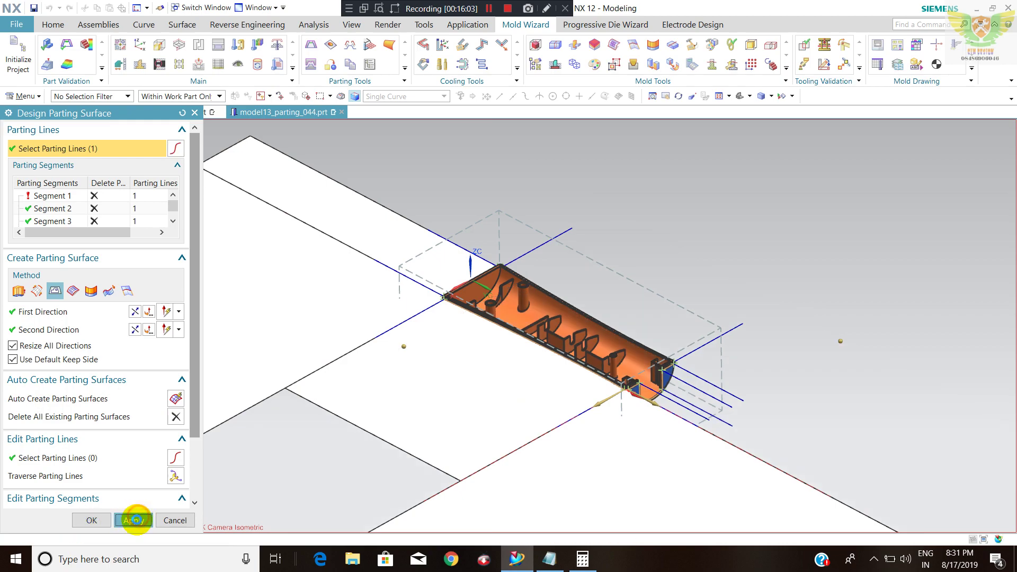
# Choose the surface method for Segment 6 and create its parting surface
pyautogui.click(174, 221)
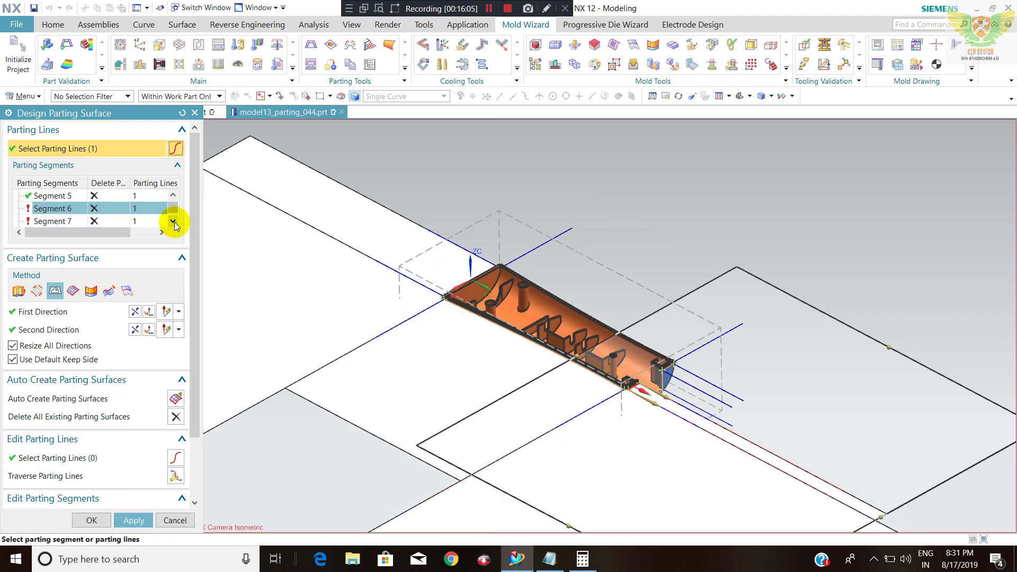
pyautogui.scroll(-2, 103, 234)
pyautogui.scroll(-3, 563, 390)
pyautogui.scroll(5, 595, 431)
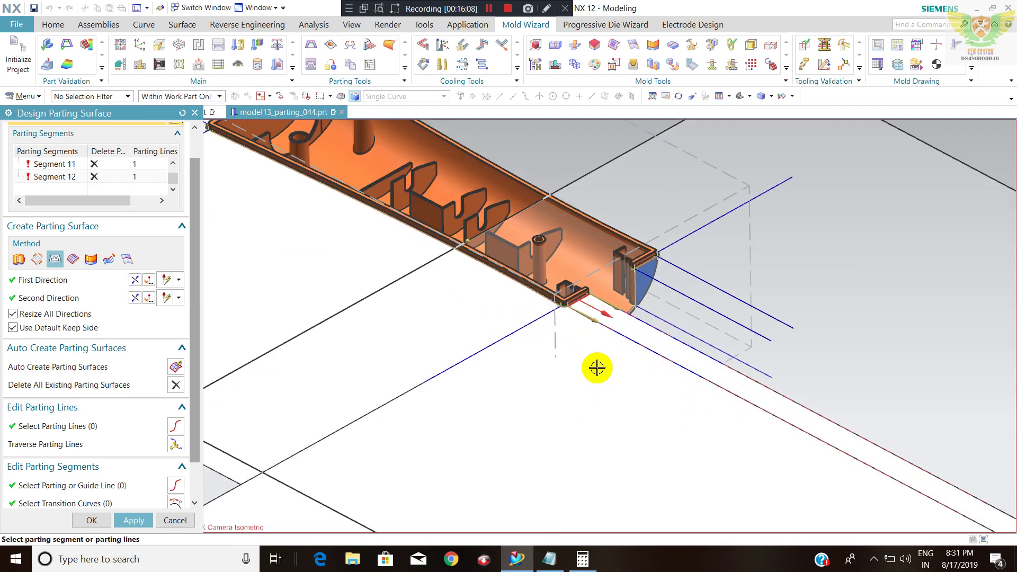
pyautogui.scroll(2, 69, 180)
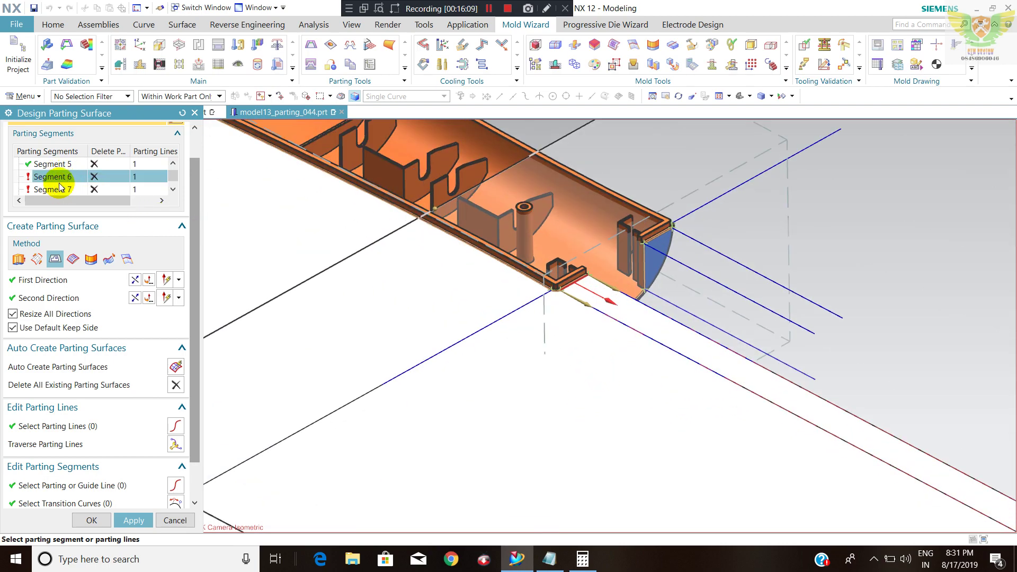
pyautogui.click(53, 261)
pyautogui.click(138, 518)
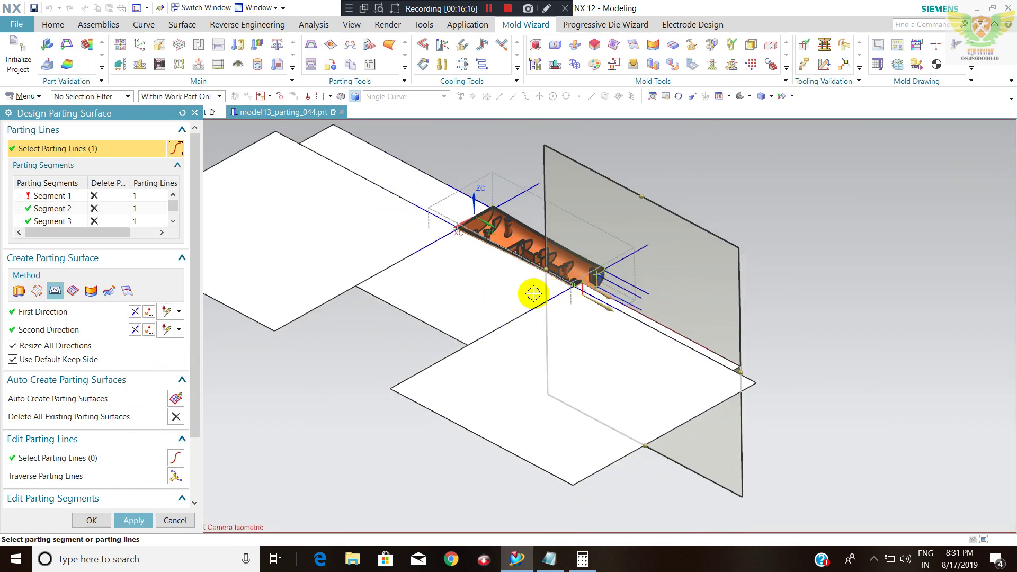
# Create an extruded parting surface for Segment 7 along a specified direction
pyautogui.moveTo(505, 305); pyautogui.dragTo(647, 331, button='middle')
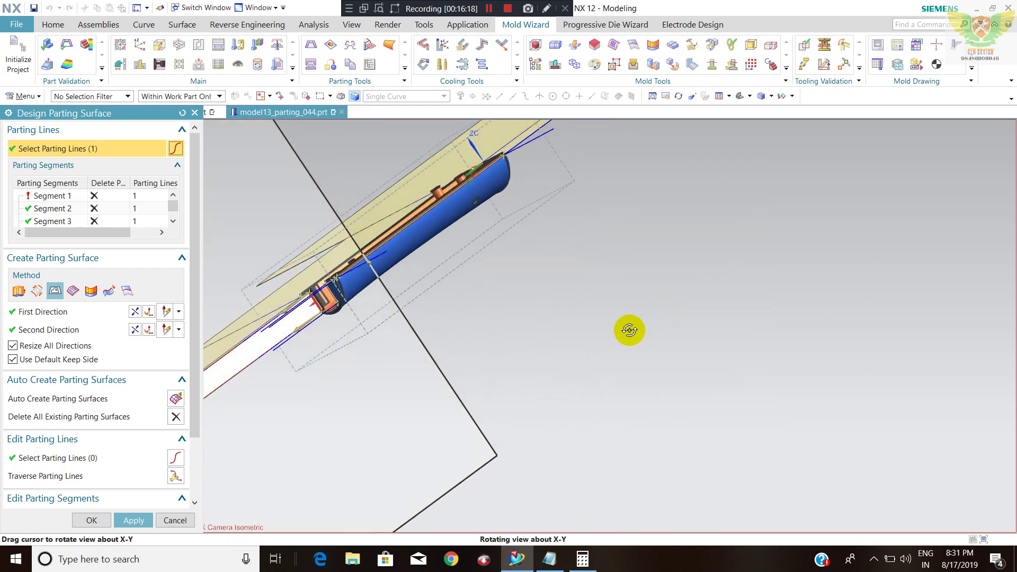
pyautogui.scroll(-3, 363, 315)
pyautogui.scroll(-3, 392, 338)
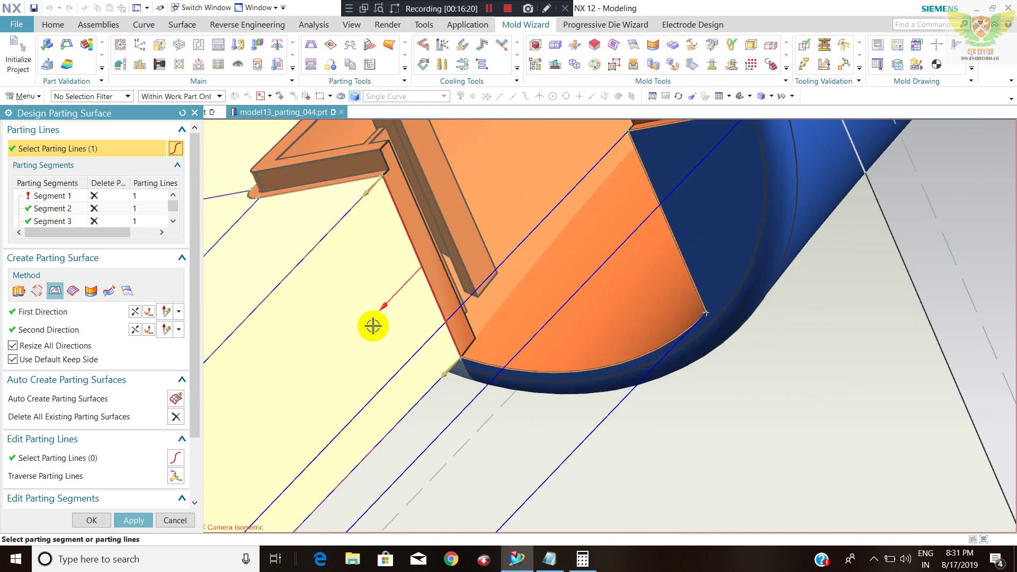
pyautogui.scroll(-2, 83, 214)
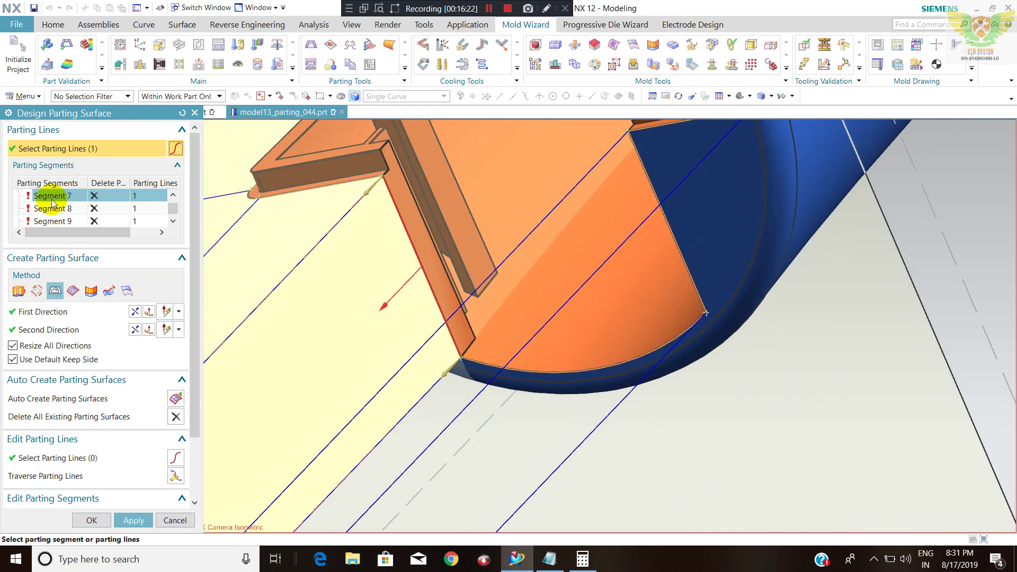
pyautogui.click(23, 297)
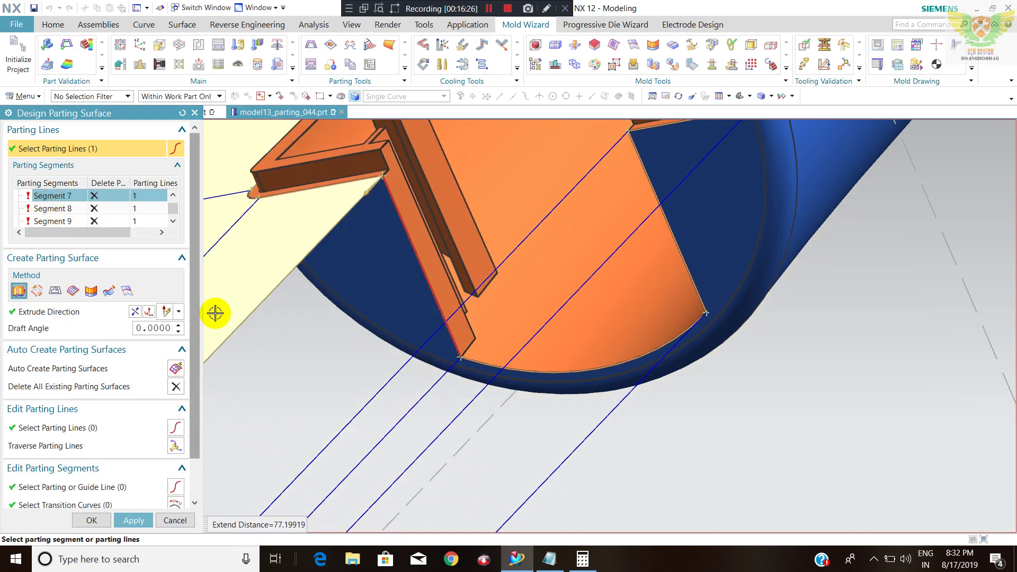
pyautogui.click(166, 312)
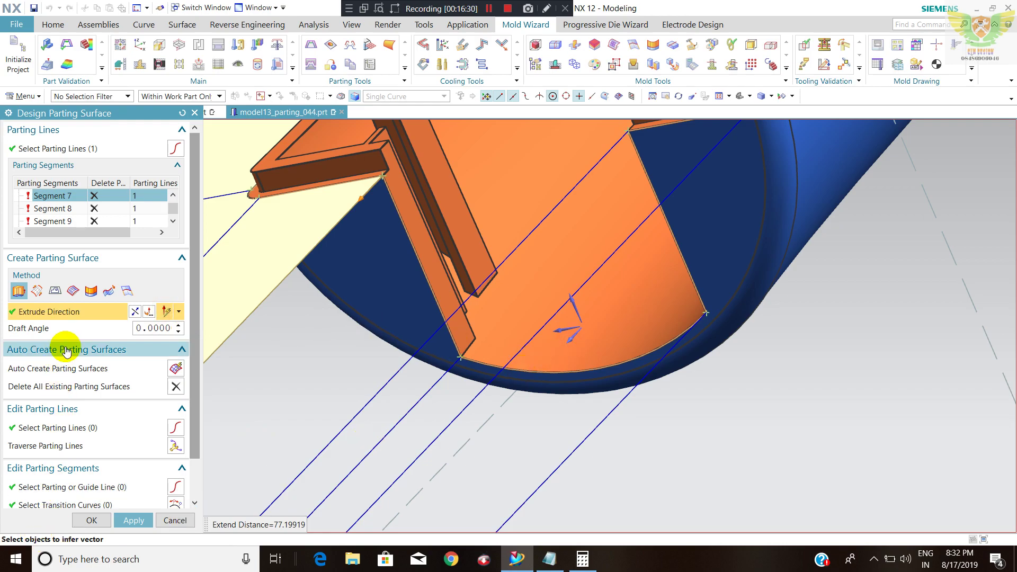
pyautogui.click(132, 520)
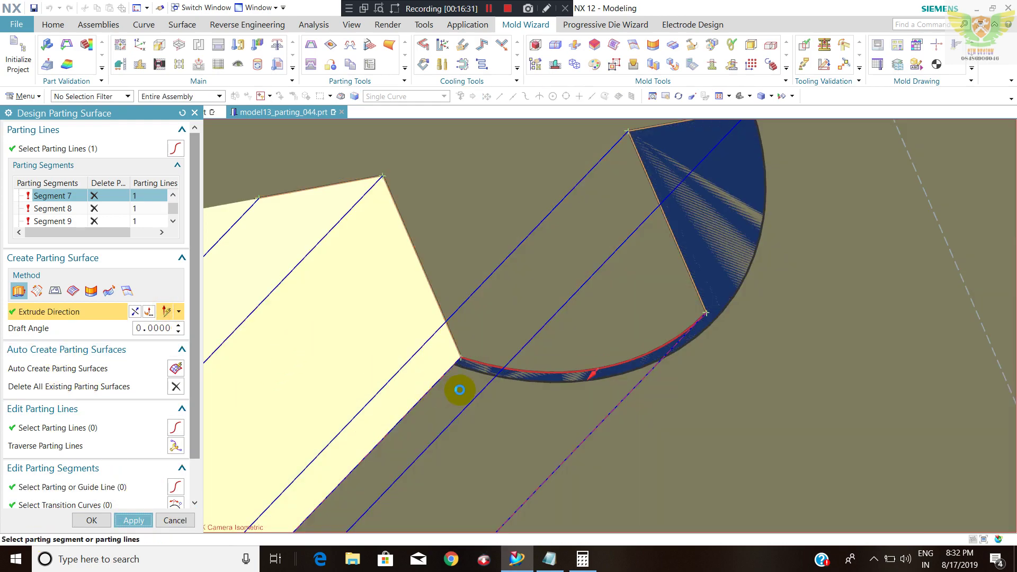
# Create an extruded parting surface for Segment 9
pyautogui.click(121, 220)
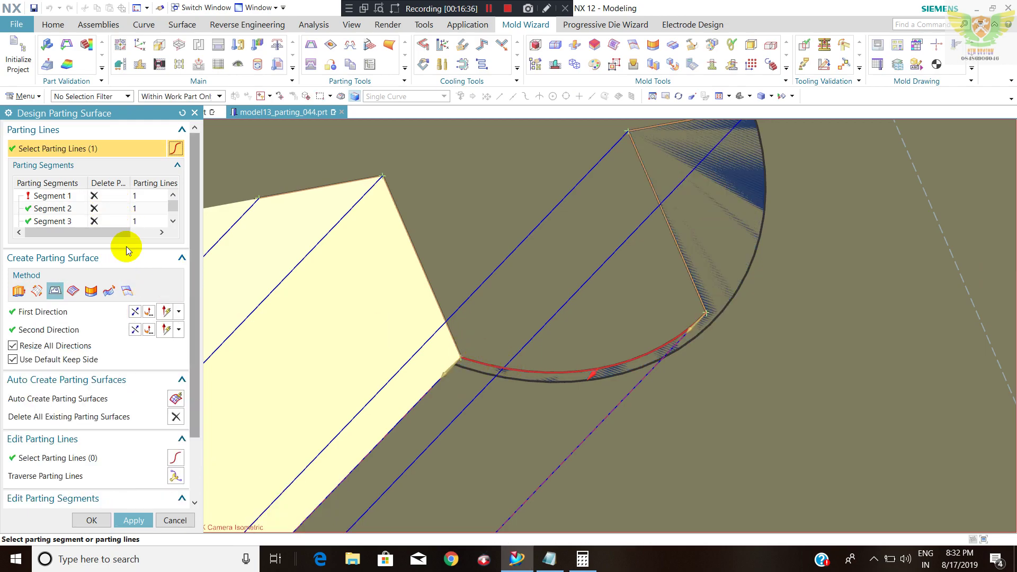
pyautogui.click(18, 290)
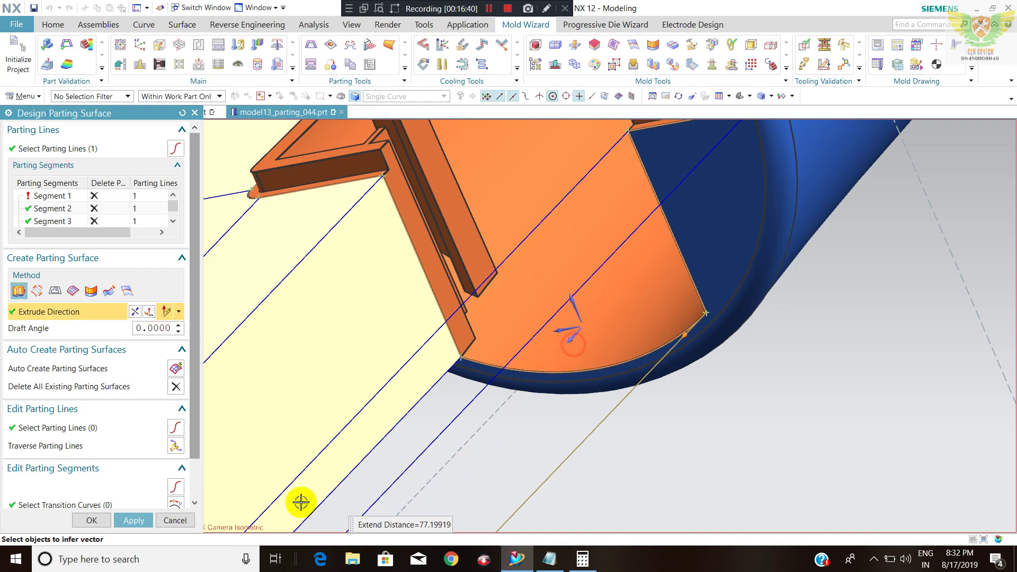
pyautogui.click(134, 520)
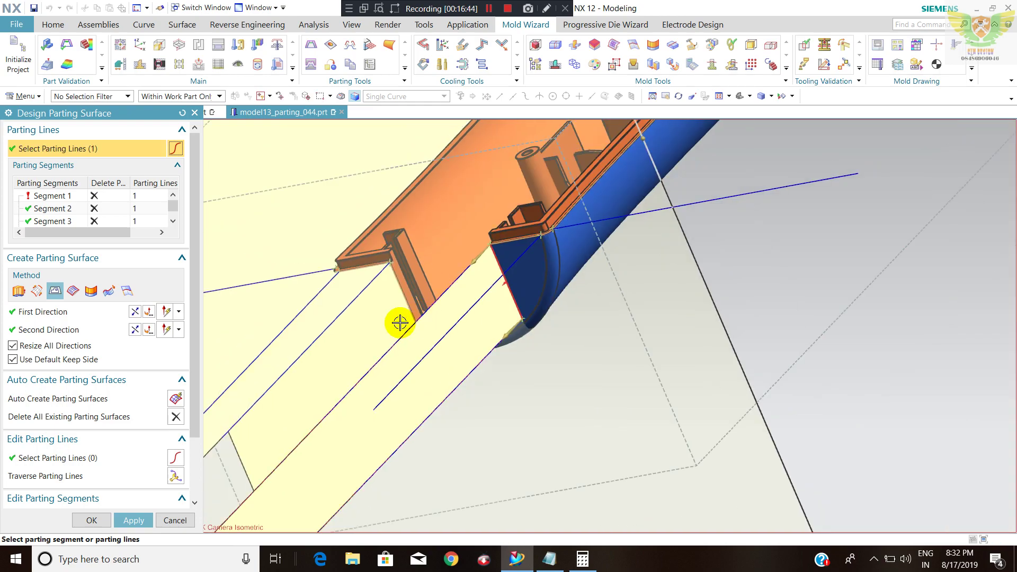
# Extrude a parting surface along the curved end segment with 77.19919 extend distance
pyautogui.moveTo(452, 333)
pyautogui.mouseDown(button='middle')
pyautogui.moveTo(509, 314)
pyautogui.moveTo(438, 320)
pyautogui.mouseUp(button='middle')
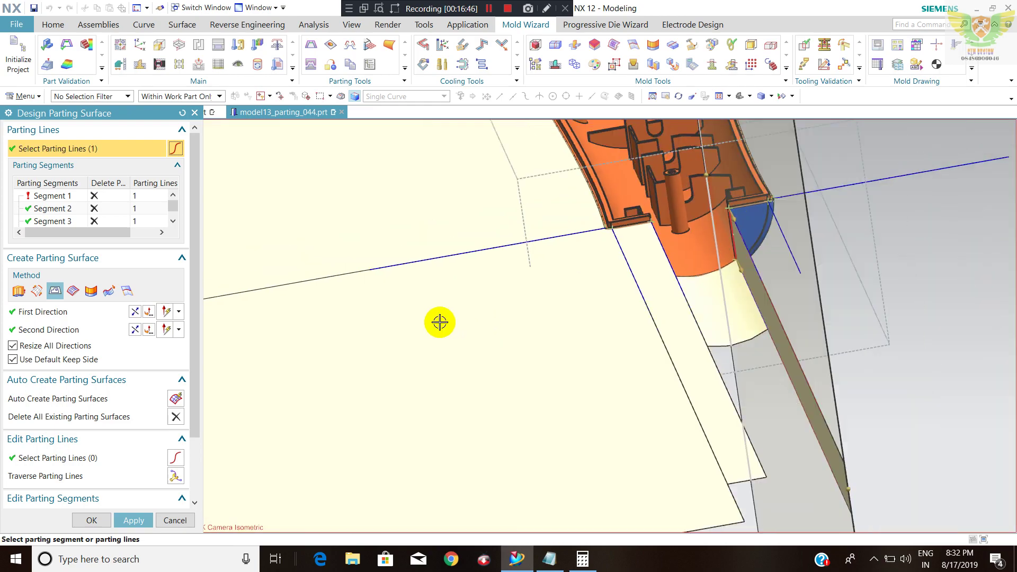
pyautogui.scroll(3, 645, 272)
pyautogui.scroll(-2, 529, 314)
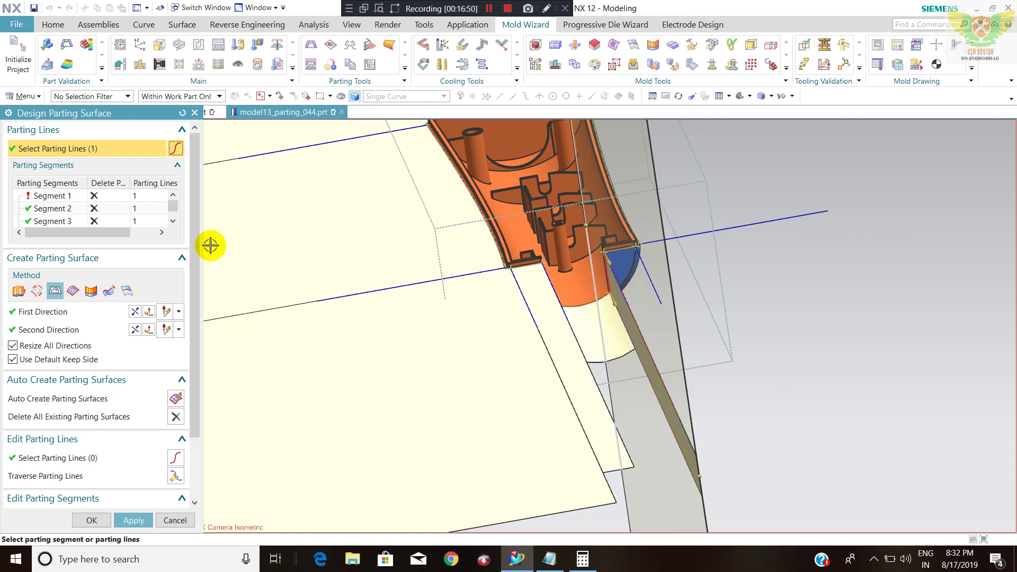
pyautogui.click(19, 291)
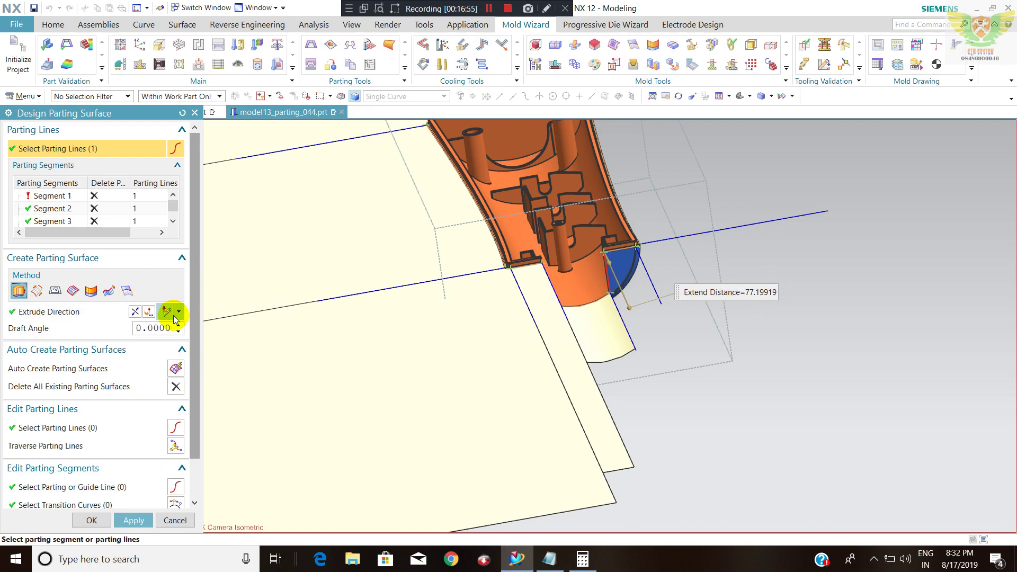
pyautogui.scroll(2, 551, 334)
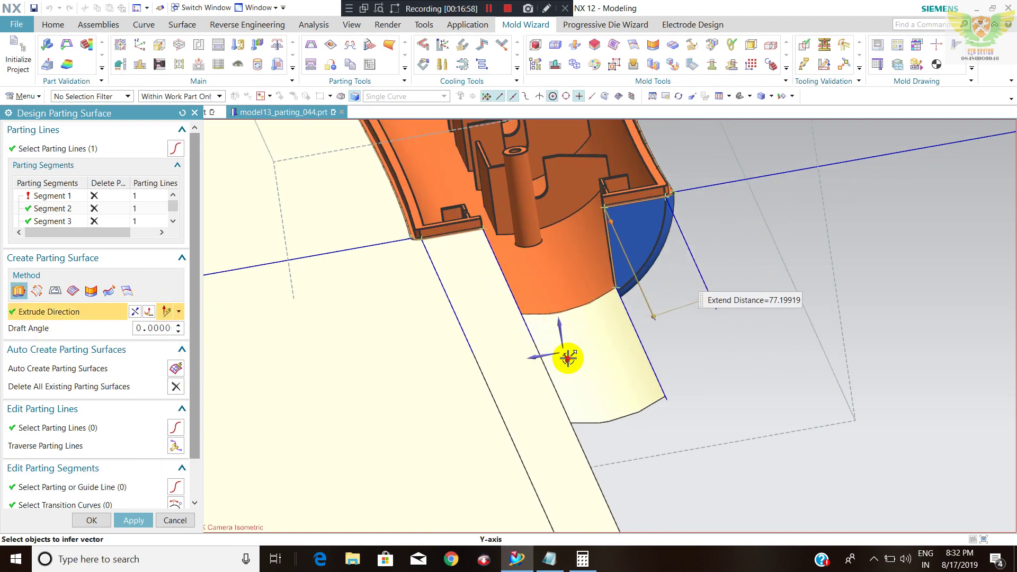
pyautogui.moveTo(658, 453); pyautogui.dragTo(662, 390, button='middle')
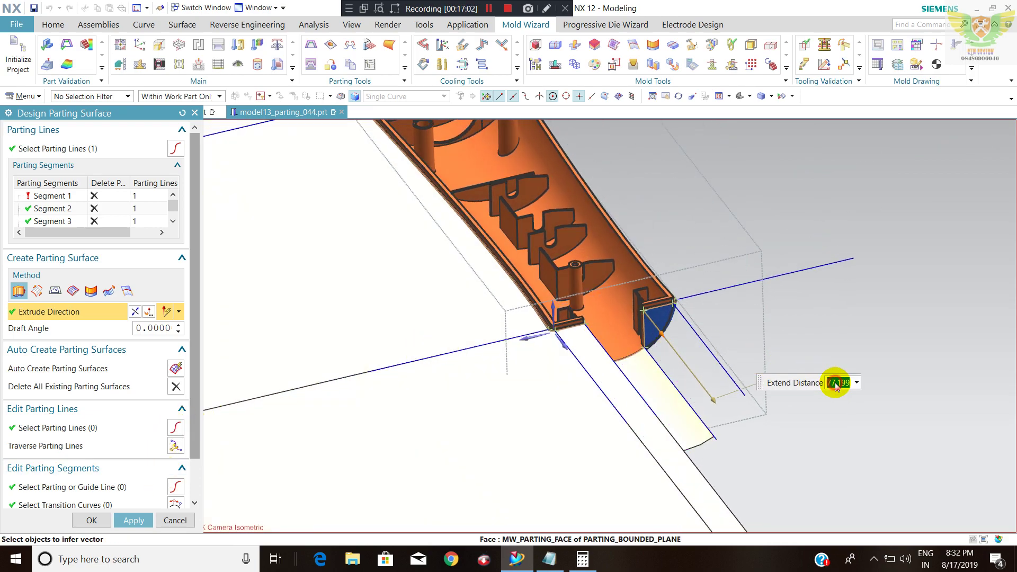
pyautogui.click(134, 520)
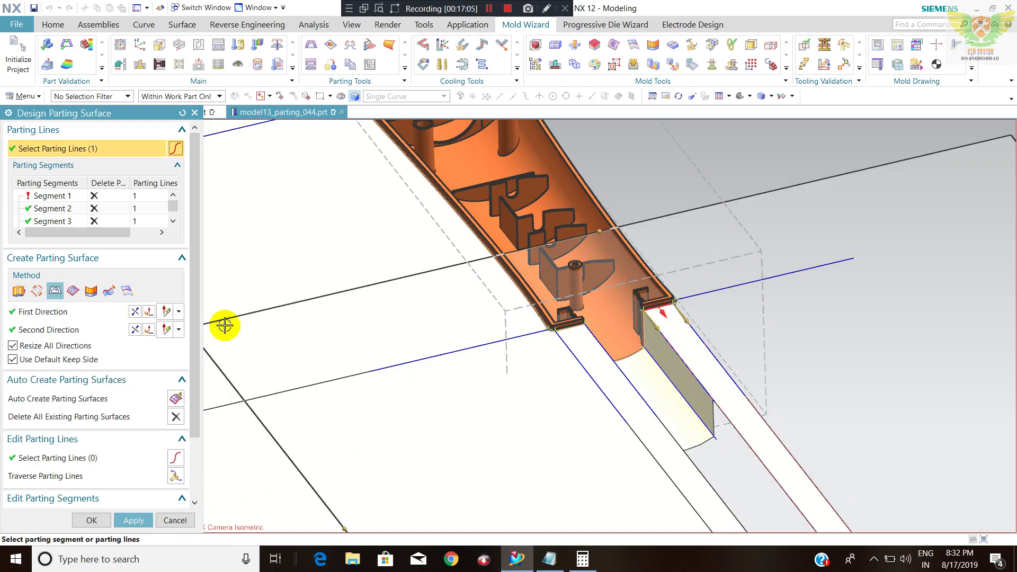
# Create bounded-plane parting surfaces for the remaining segments
pyautogui.scroll(3, 219, 294)
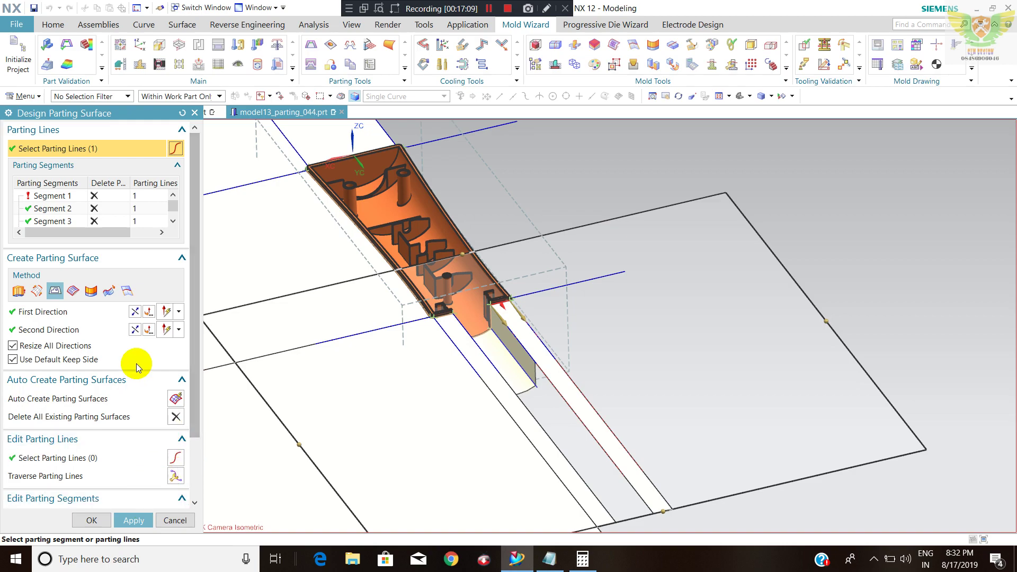
pyautogui.scroll(2, 643, 317)
pyautogui.scroll(-1, 682, 307)
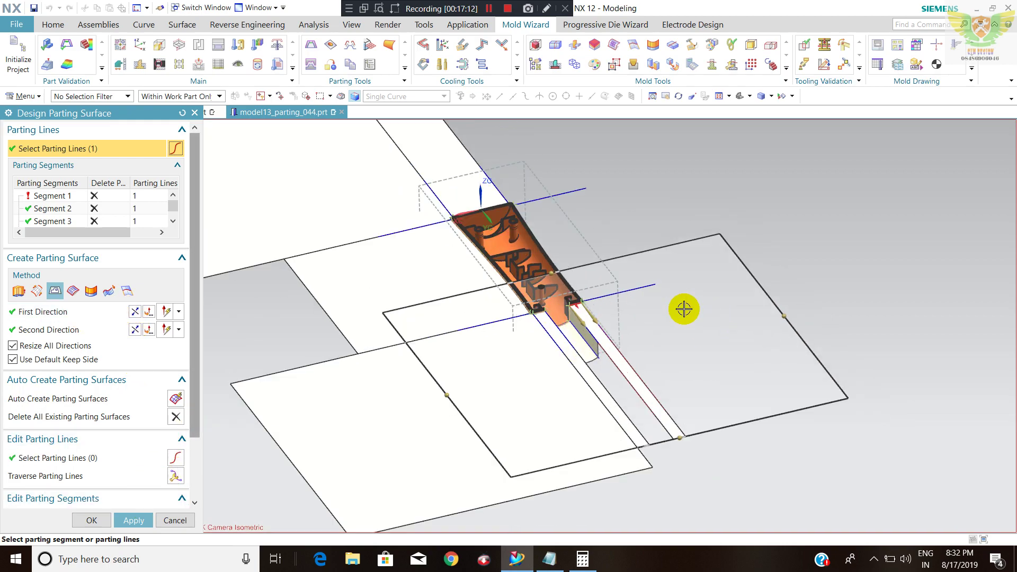
pyautogui.scroll(-1, 599, 319)
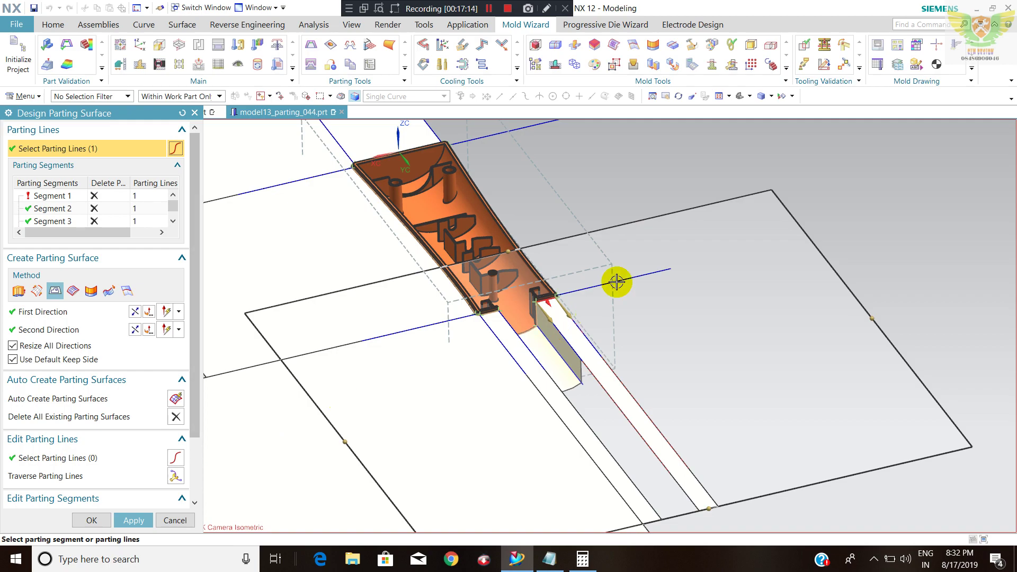
pyautogui.middleClick(599, 338)
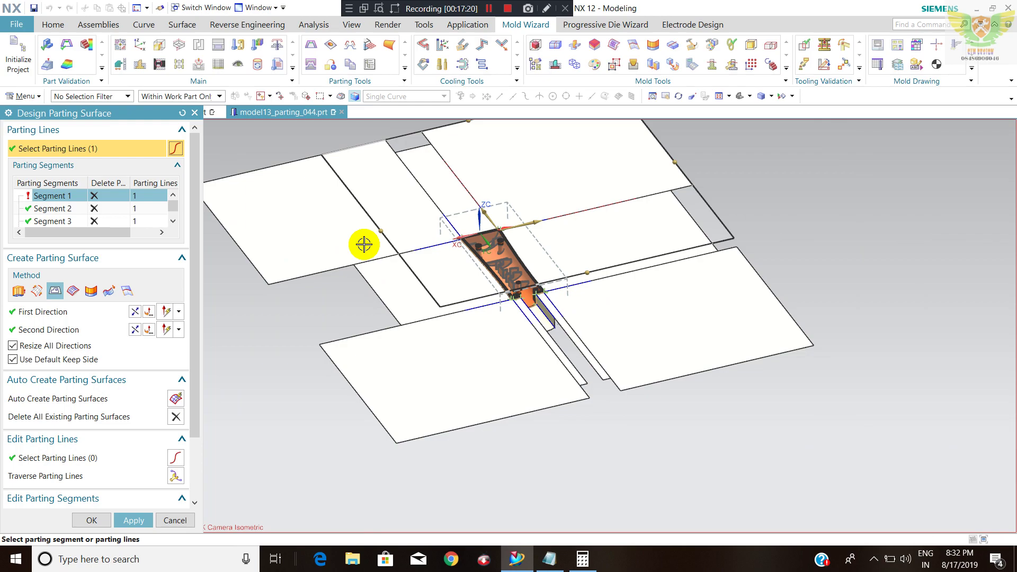
pyautogui.scroll(-3, 356, 317)
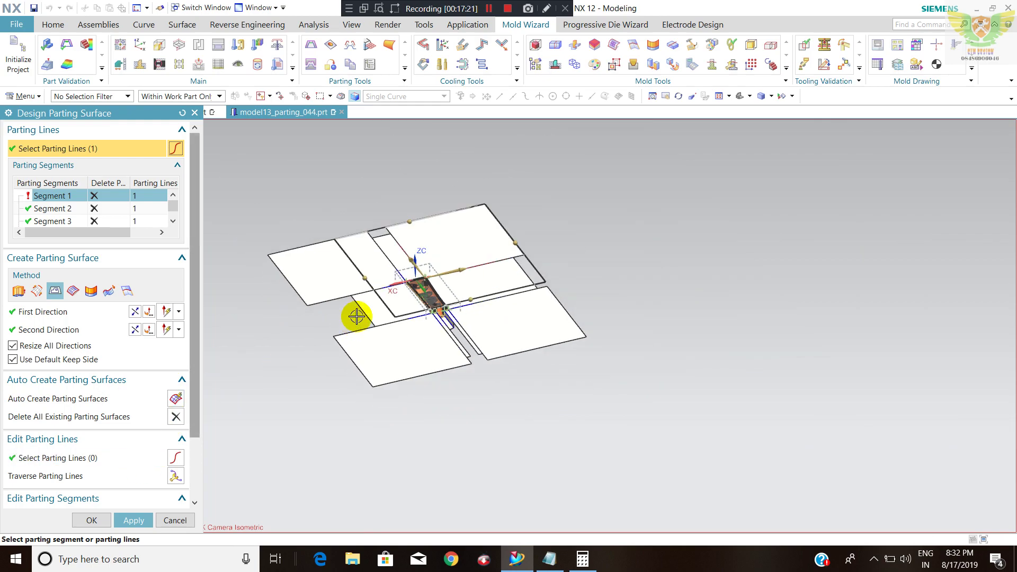
pyautogui.middleClick(625, 289)
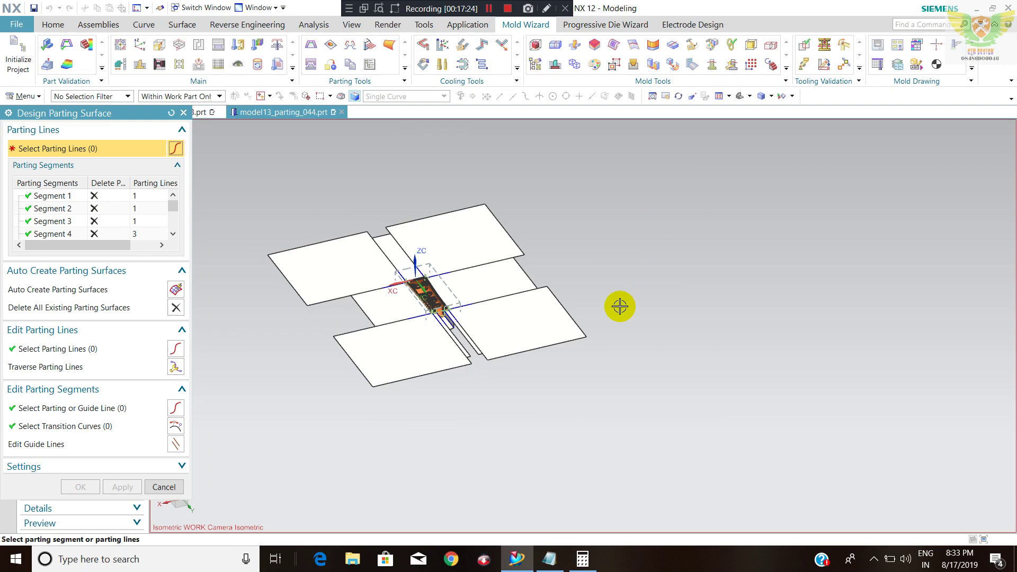
# Regenerate Segment 1's parting surface and close Design Parting Surface
pyautogui.click(61, 196)
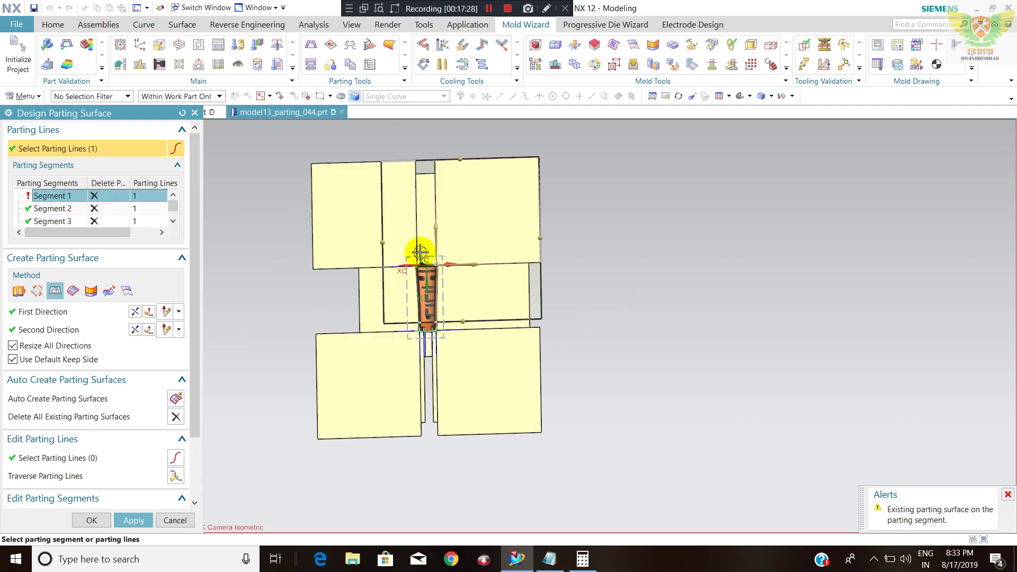
pyautogui.moveTo(466, 321); pyautogui.dragTo(595, 263, button='middle')
pyautogui.scroll(3, 354, 309)
pyautogui.scroll(2, 548, 309)
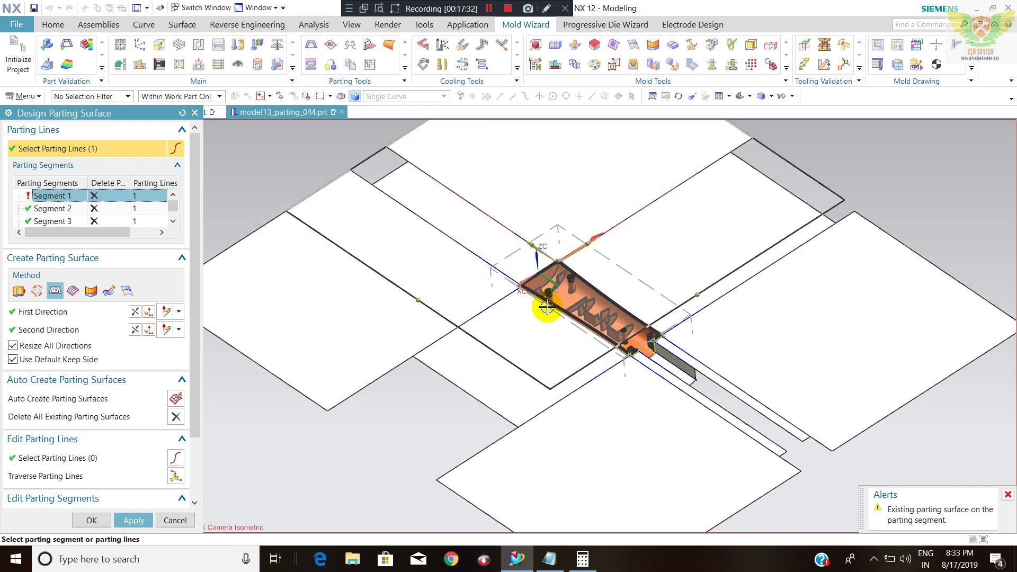
pyautogui.scroll(2, 661, 268)
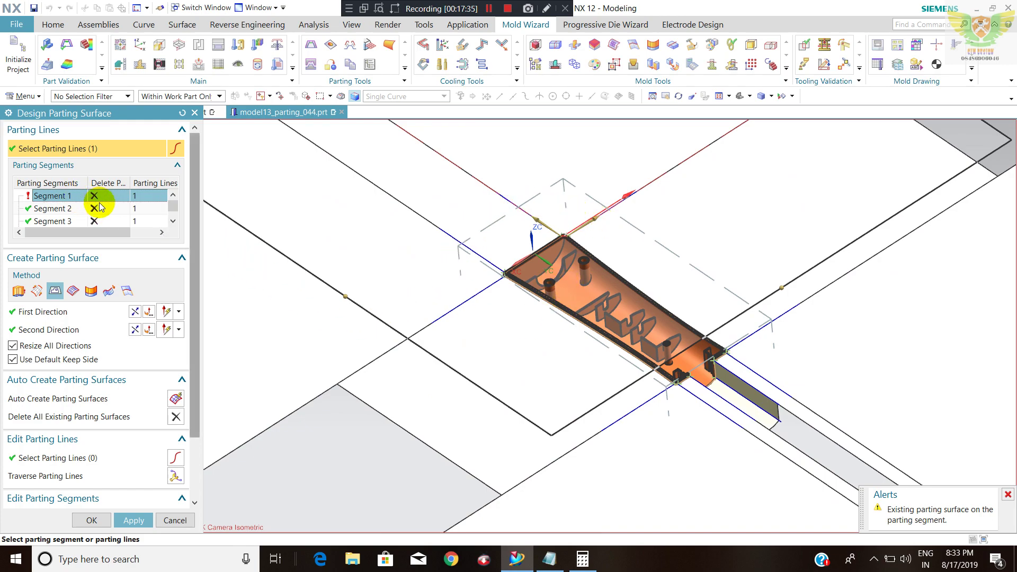
pyautogui.click(127, 519)
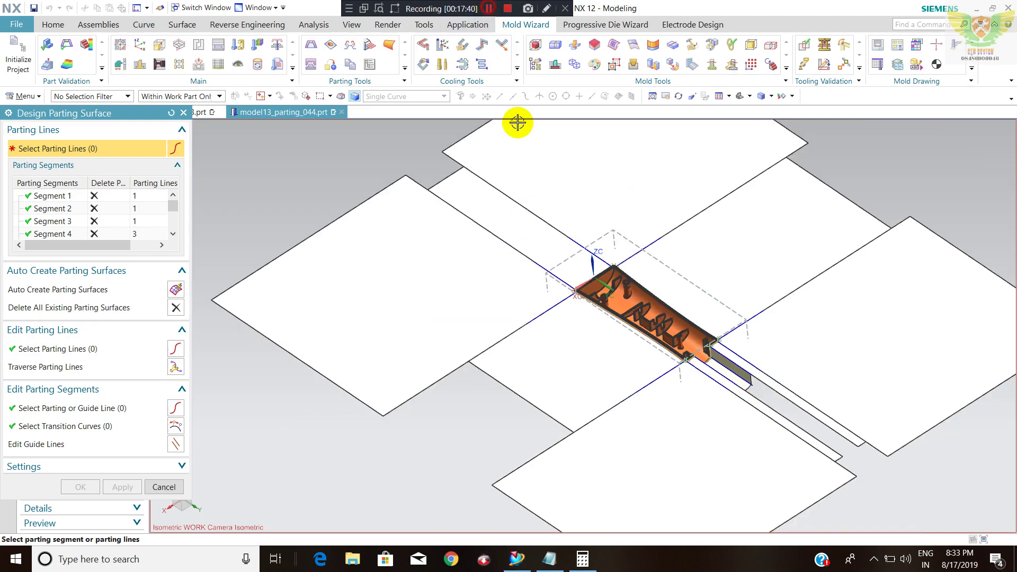
pyautogui.scroll(3, 443, 241)
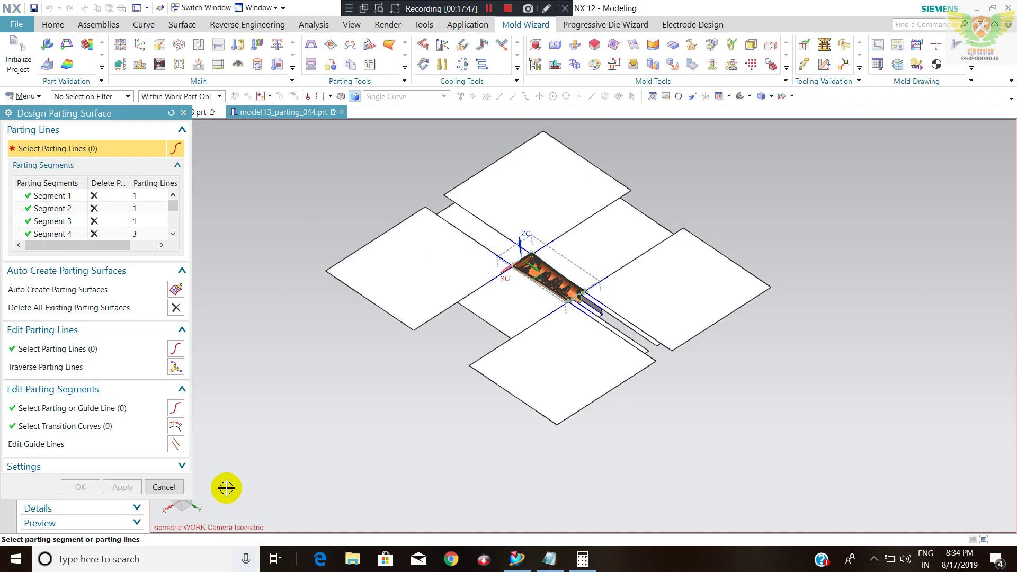
pyautogui.click(162, 487)
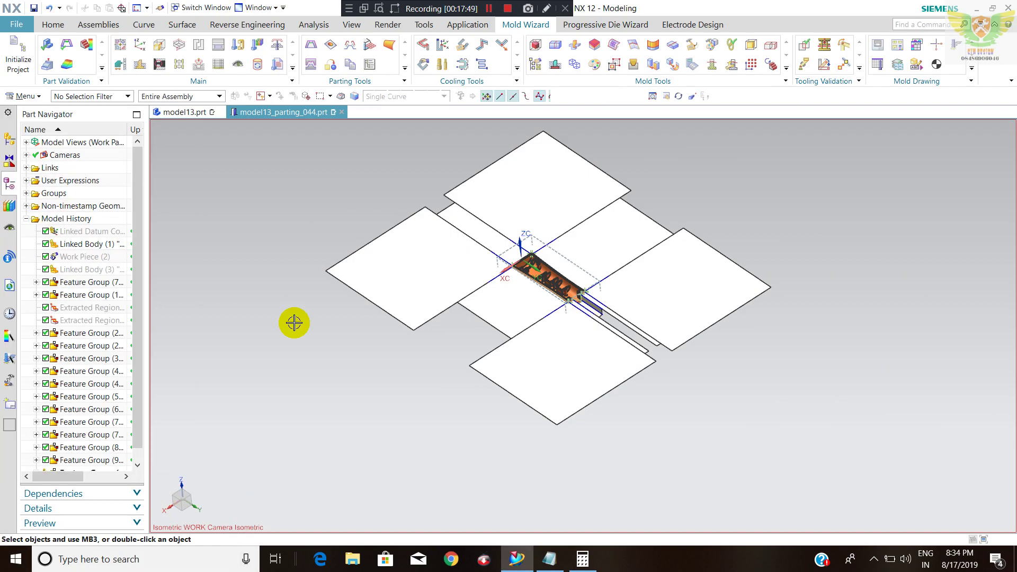
# Add the top sheet body as a patch sheet in Edit Parting and Patch Surface
pyautogui.click(389, 48)
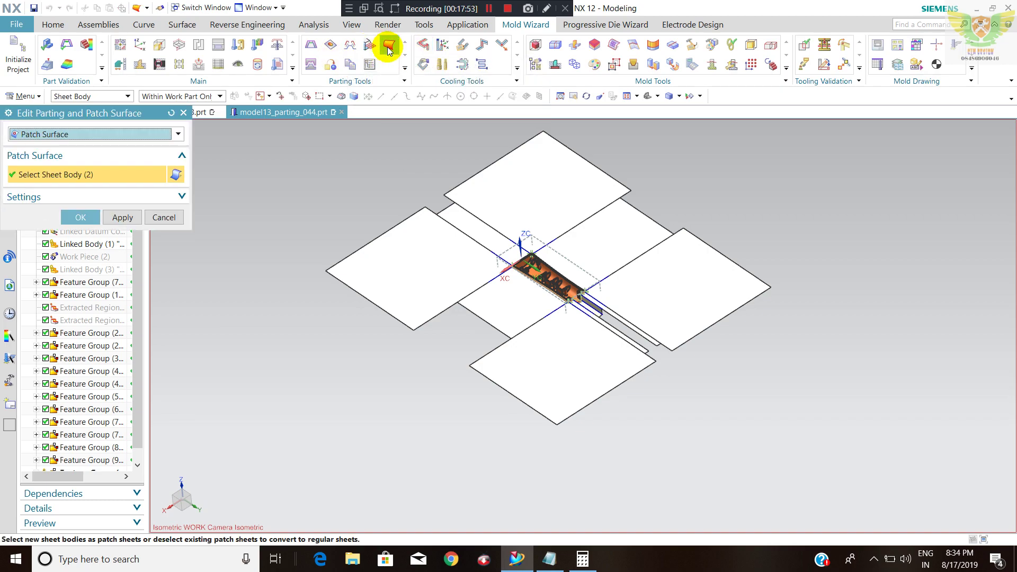
pyautogui.click(546, 191)
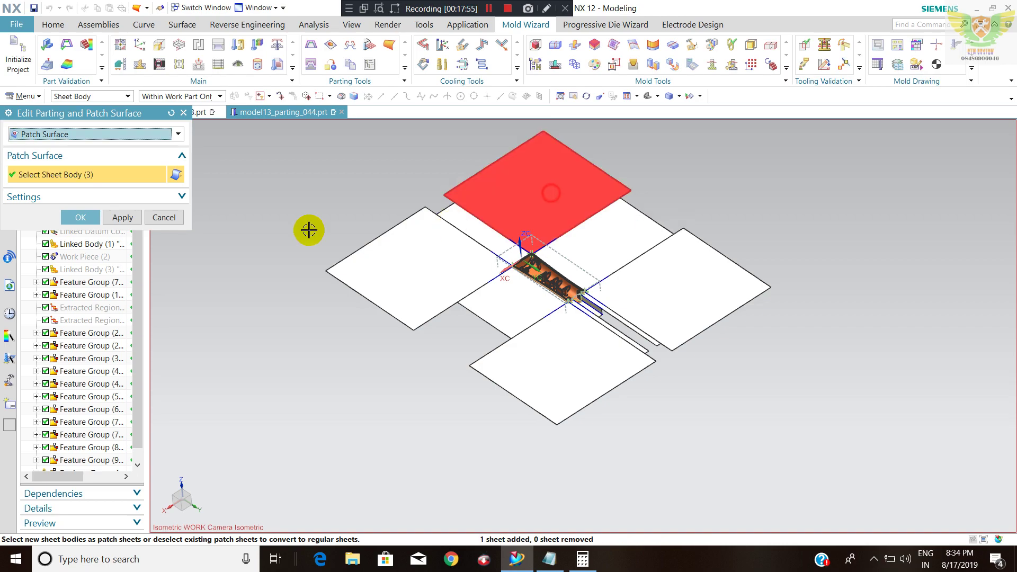
pyautogui.click(80, 217)
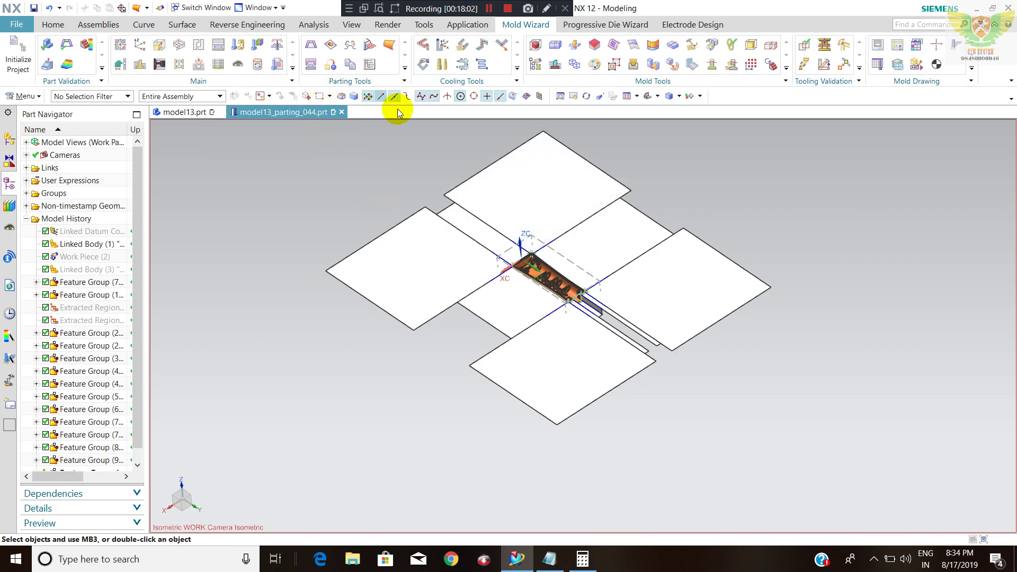
# Generate the cavity block in Define Cavity and Core using All Regions
pyautogui.click(310, 66)
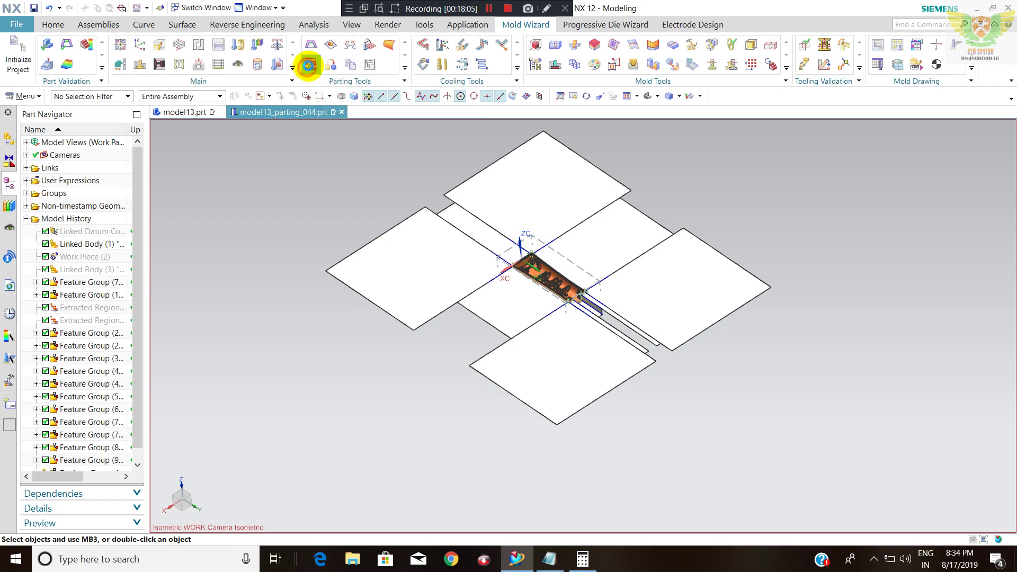
pyautogui.click(49, 186)
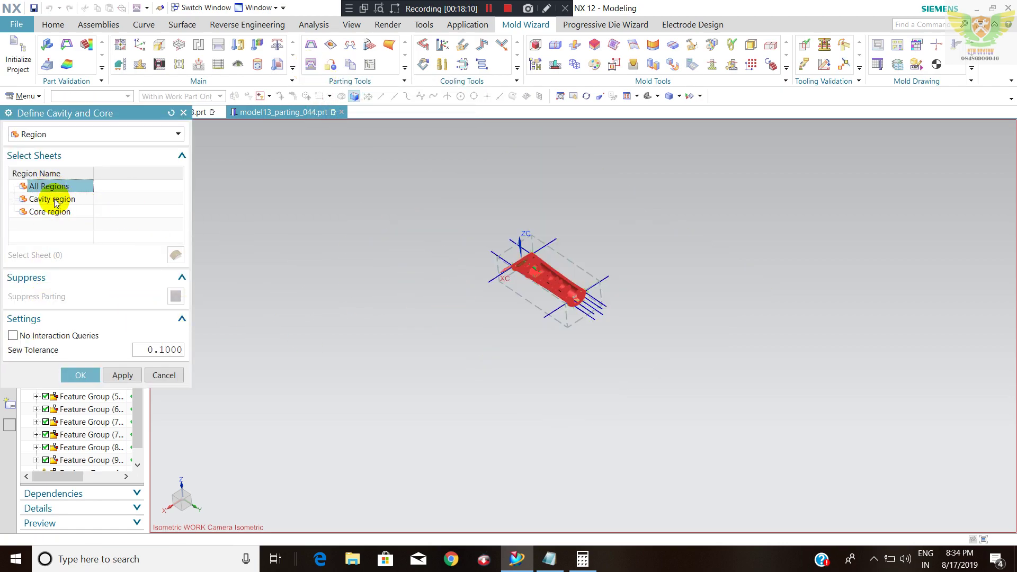
pyautogui.click(55, 203)
pyautogui.click(47, 186)
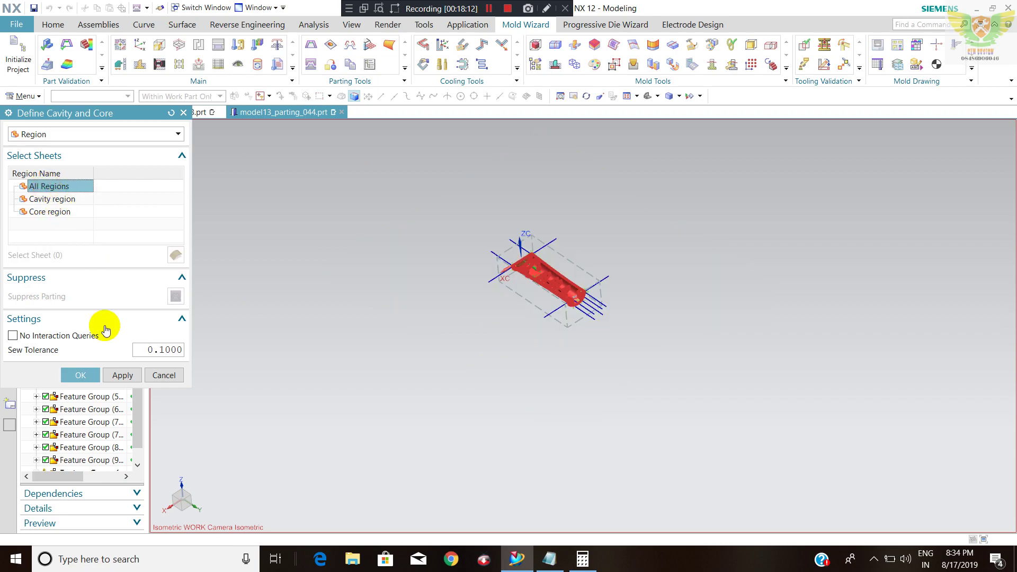
pyautogui.click(122, 376)
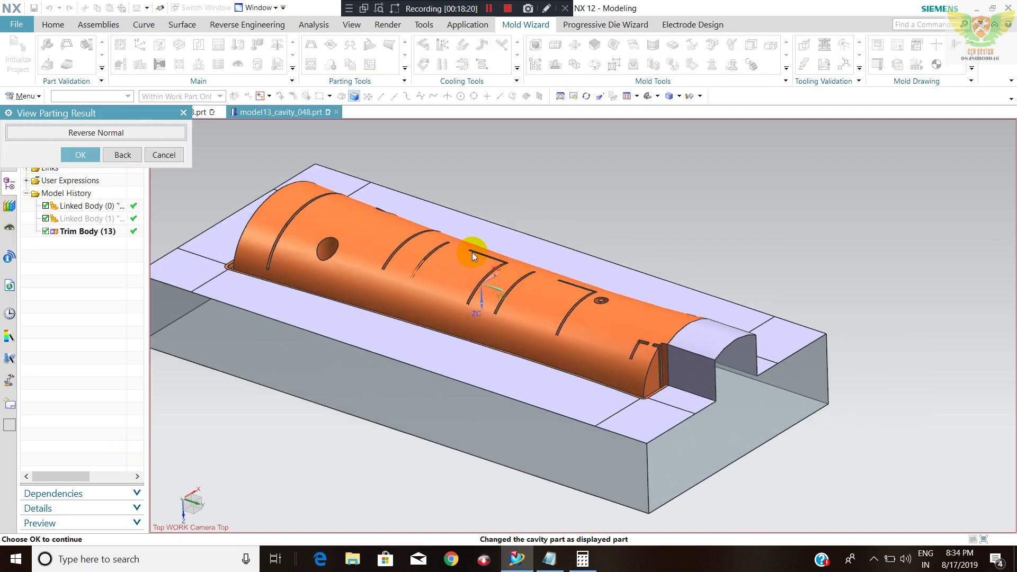
# Orbit around the cavity block, then accept it to bring up model13_core_049.prt
pyautogui.moveTo(454, 261); pyautogui.dragTo(426, 296, button='middle')
pyautogui.scroll(5, 432, 285)
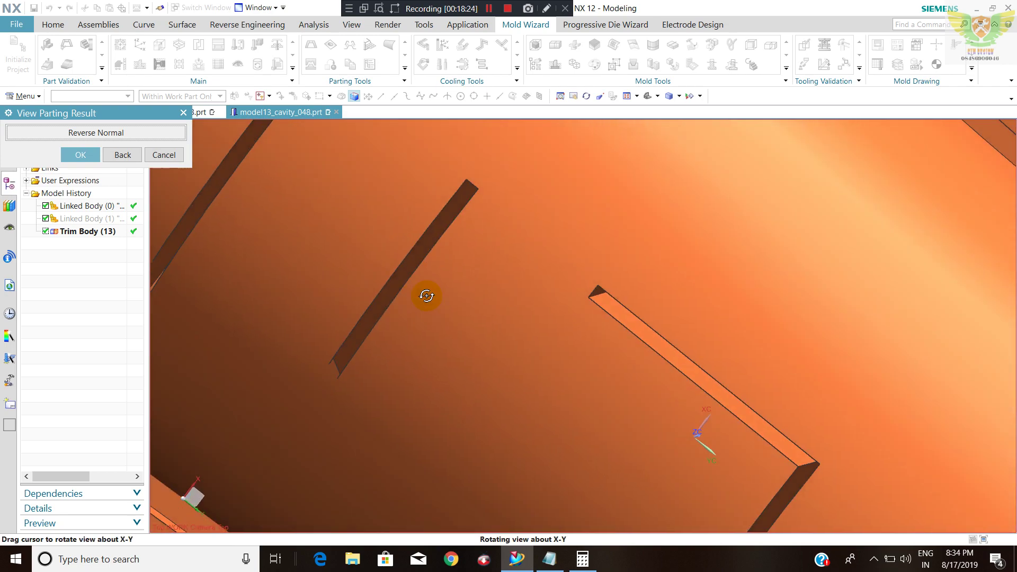
pyautogui.scroll(-4, 430, 281)
pyautogui.moveTo(493, 298)
pyautogui.mouseDown(button='middle')
pyautogui.moveTo(496, 268)
pyautogui.moveTo(512, 256)
pyautogui.mouseUp(button='middle')
pyautogui.scroll(-3, 404, 256)
pyautogui.moveTo(404, 257)
pyautogui.mouseDown(button='middle')
pyautogui.moveTo(528, 285)
pyautogui.moveTo(563, 329)
pyautogui.mouseUp(button='middle')
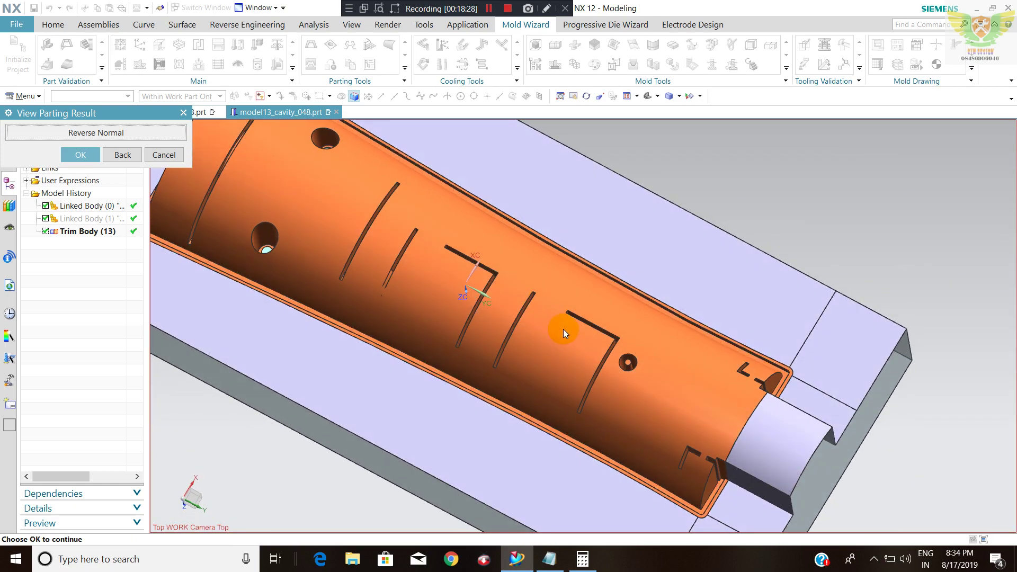
pyautogui.scroll(4, 622, 287)
pyautogui.moveTo(622, 287)
pyautogui.mouseDown(button='middle')
pyautogui.moveTo(613, 323)
pyautogui.moveTo(617, 306)
pyautogui.moveTo(595, 281)
pyautogui.moveTo(647, 345)
pyautogui.moveTo(650, 383)
pyautogui.moveTo(674, 325)
pyautogui.moveTo(654, 340)
pyautogui.mouseUp(button='middle')
pyautogui.scroll(-2, 617, 306)
pyautogui.scroll(-2, 591, 317)
pyautogui.scroll(-2, 582, 332)
pyautogui.scroll(-3, 647, 344)
pyautogui.click(80, 155)
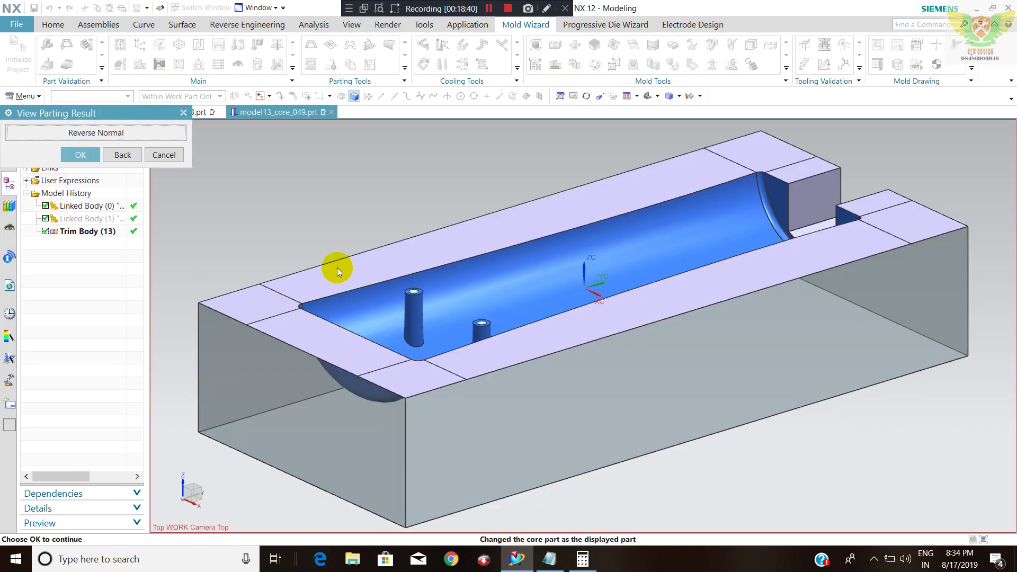
# Accept the core, rebuild the split replacing old sewn sheets, and close the region dialogs
pyautogui.click(87, 160)
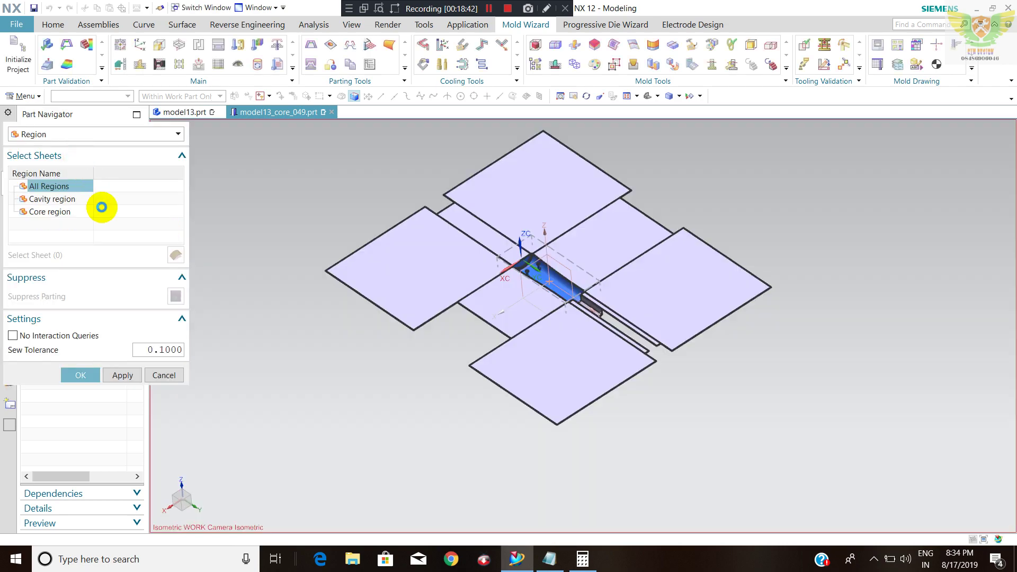
pyautogui.click(80, 374)
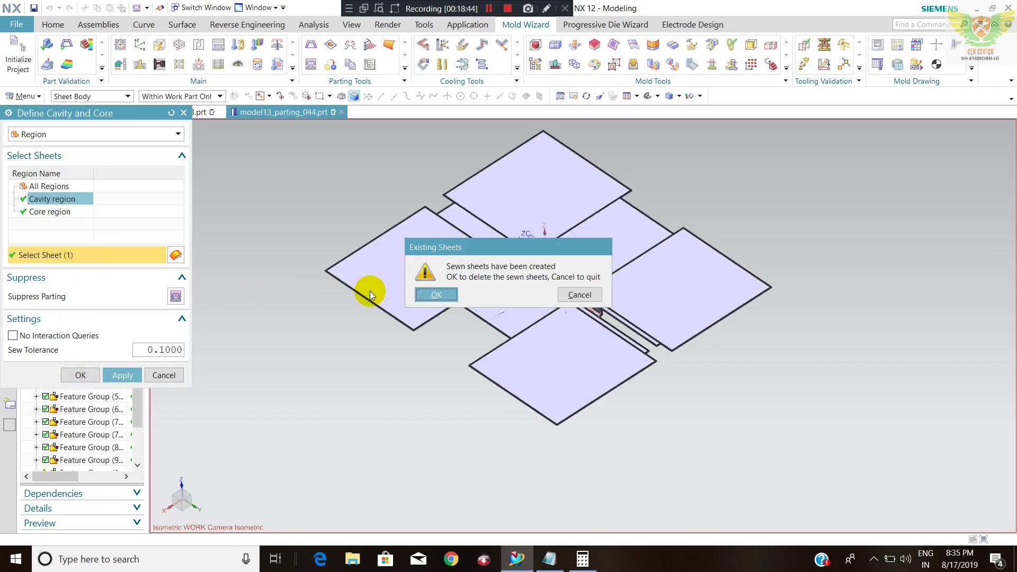
pyautogui.click(430, 295)
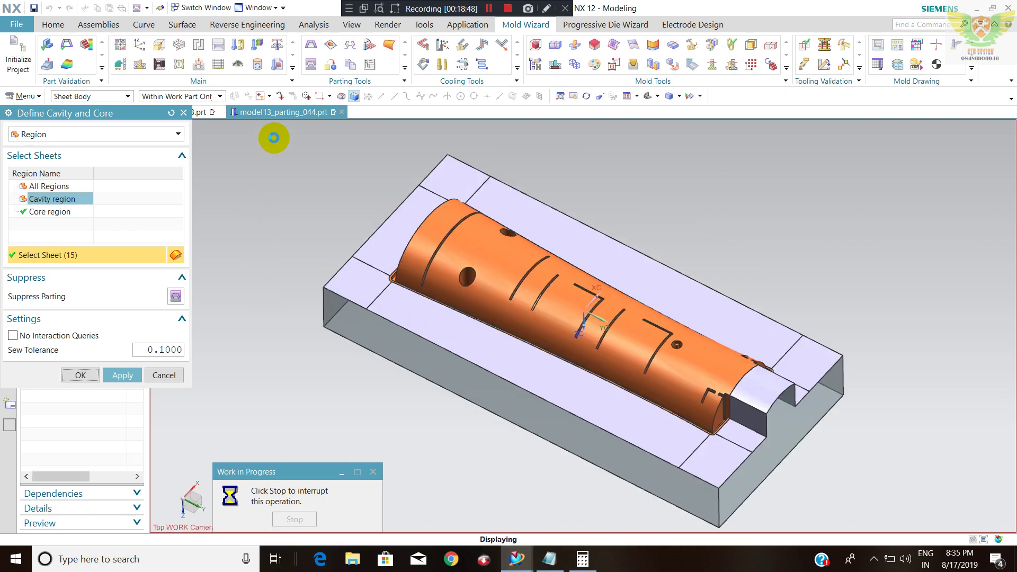
pyautogui.click(117, 161)
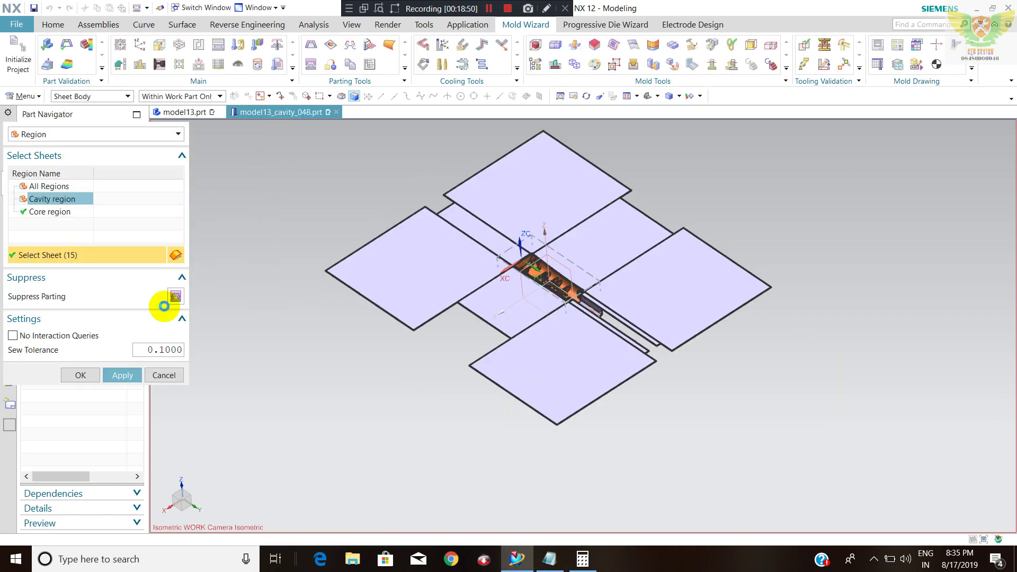
pyautogui.click(164, 374)
# View the parting, cavity, top assembly and core parts in turn from the Window list
pyautogui.click(247, 8)
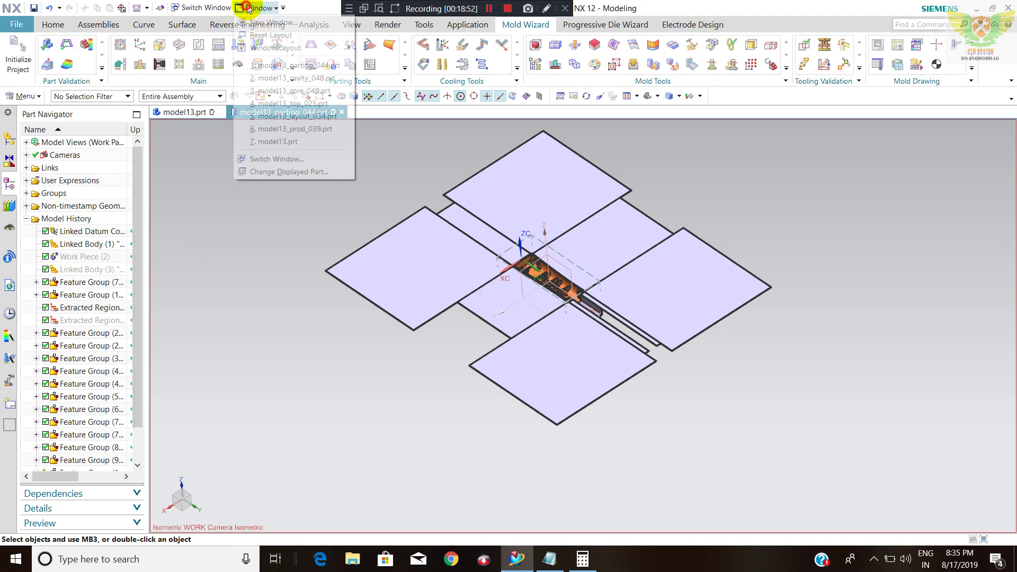
pyautogui.click(289, 65)
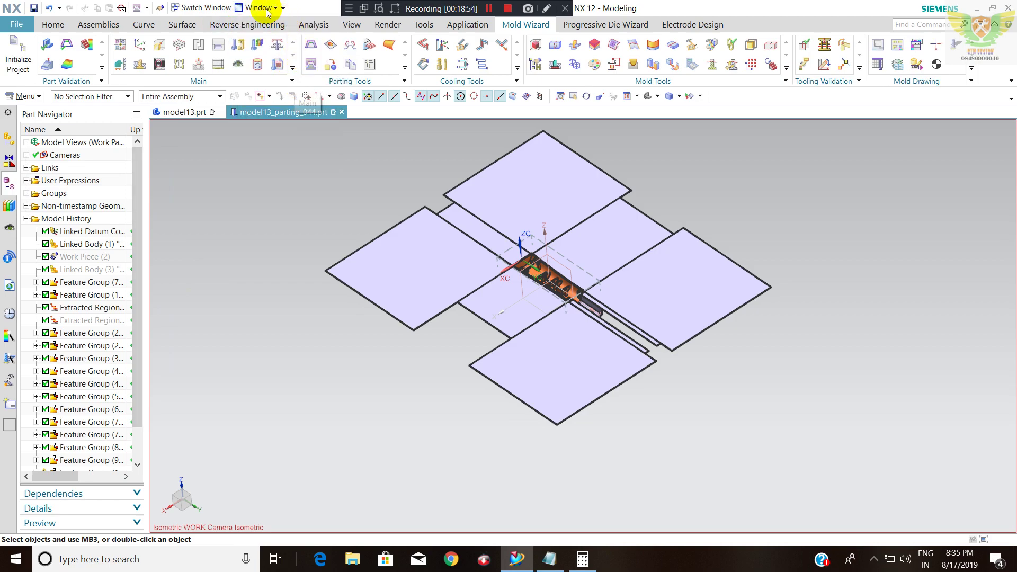
pyautogui.click(250, 7)
pyautogui.click(261, 72)
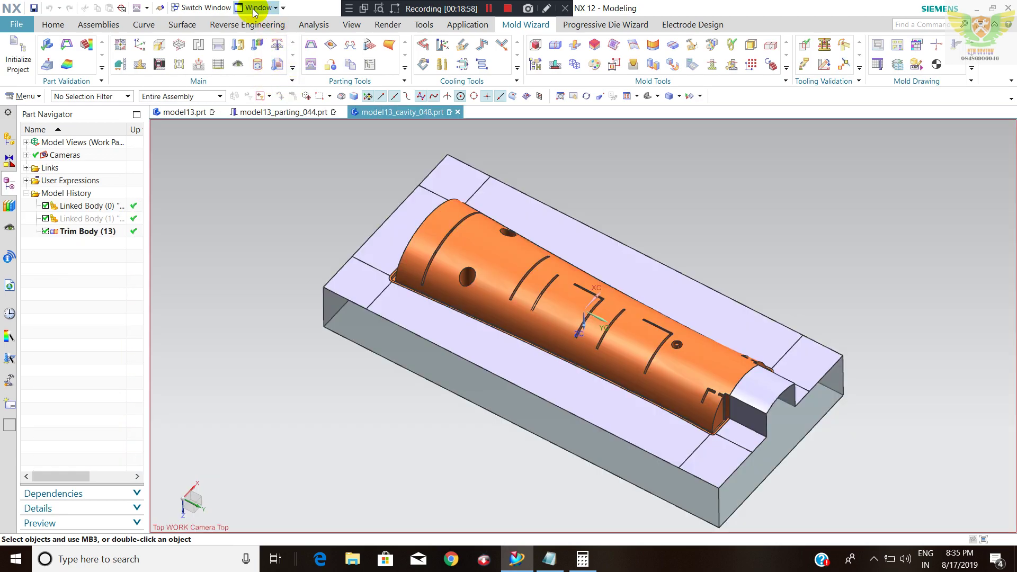
pyautogui.click(254, 12)
pyautogui.click(262, 95)
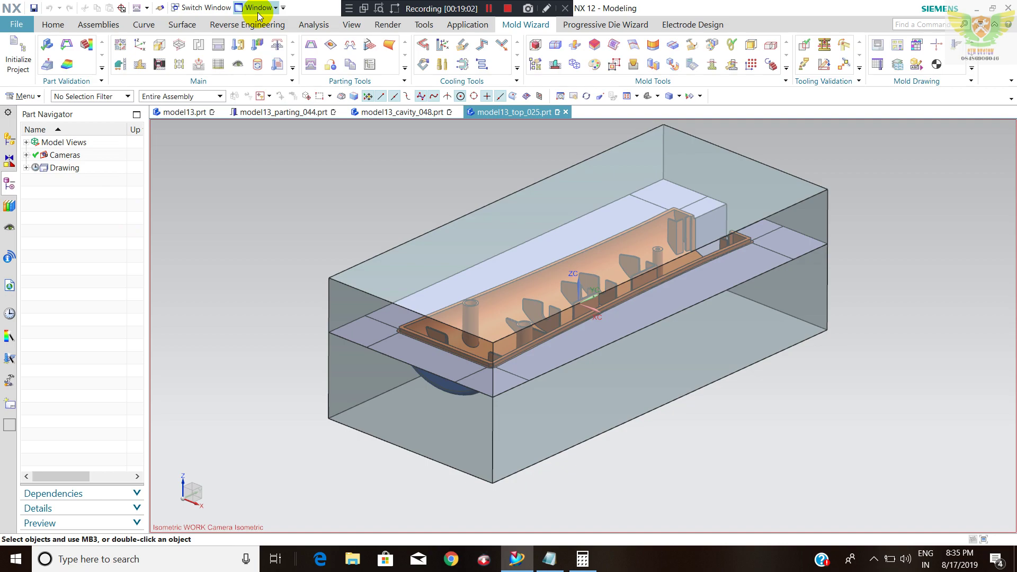
pyautogui.click(259, 10)
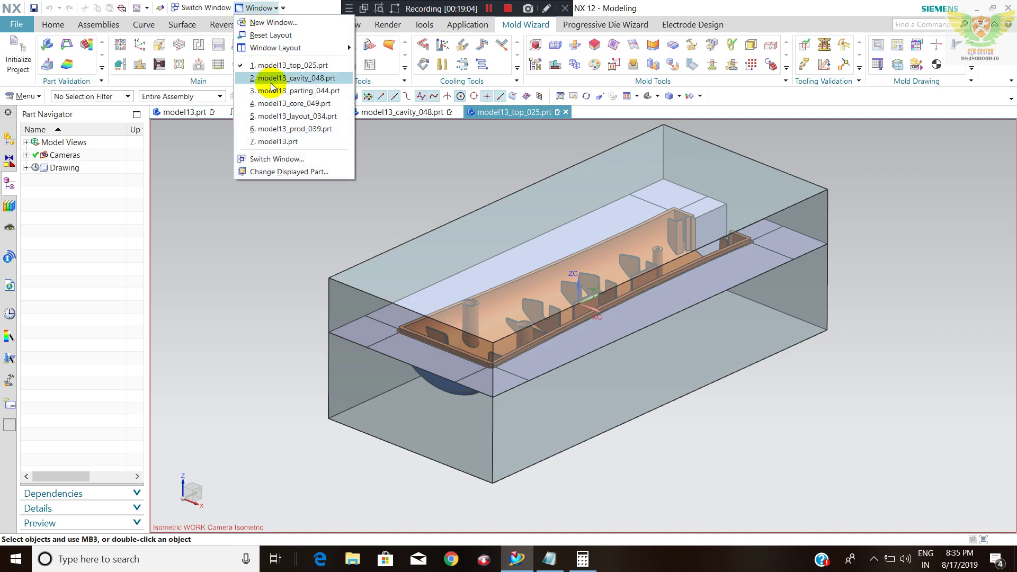
pyautogui.click(271, 103)
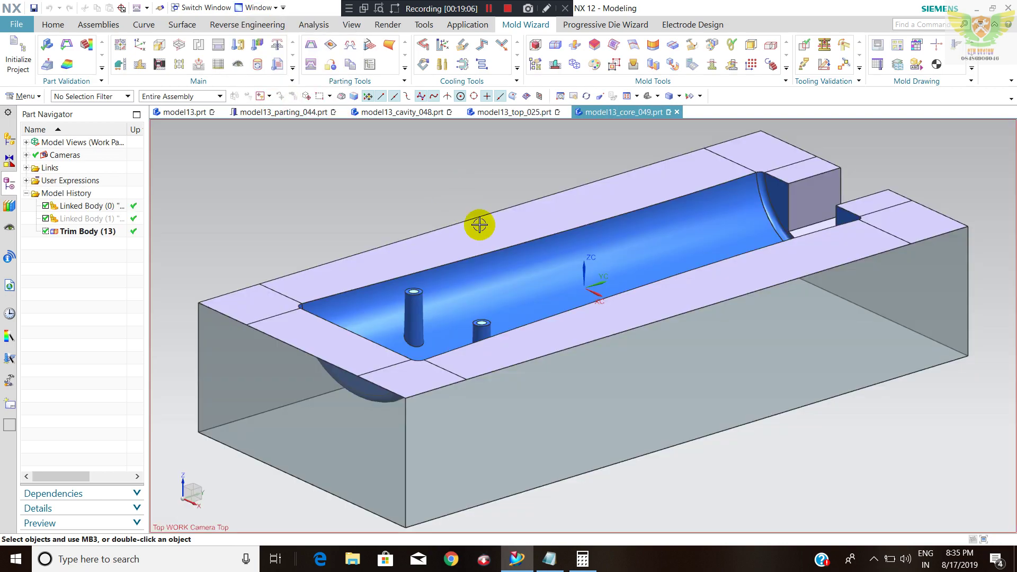
pyautogui.scroll(-1, 480, 225)
pyautogui.scroll(-1, 483, 281)
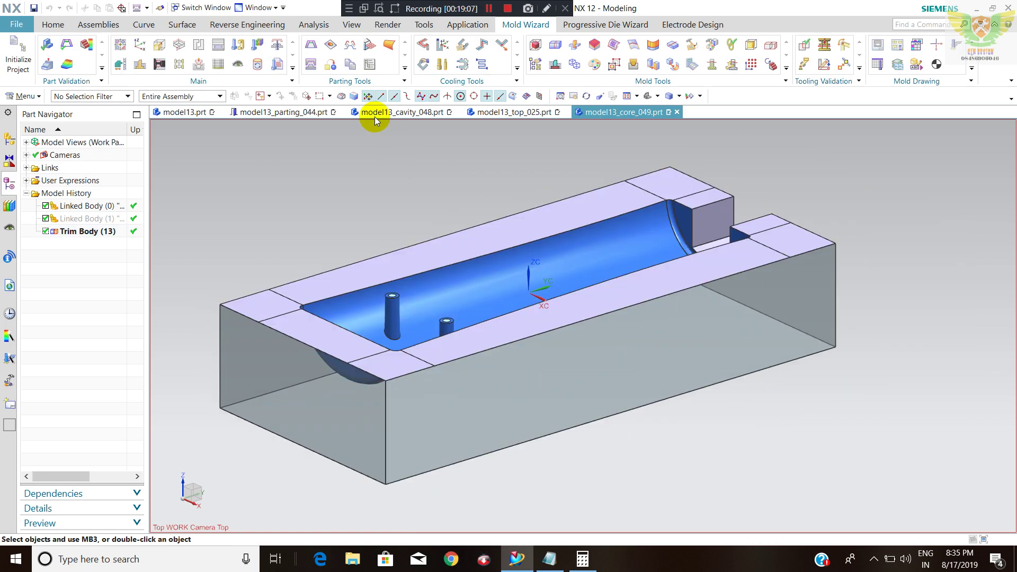
# Go back to model13_top_025 and show its components in the Assembly Navigator
pyautogui.click(255, 10)
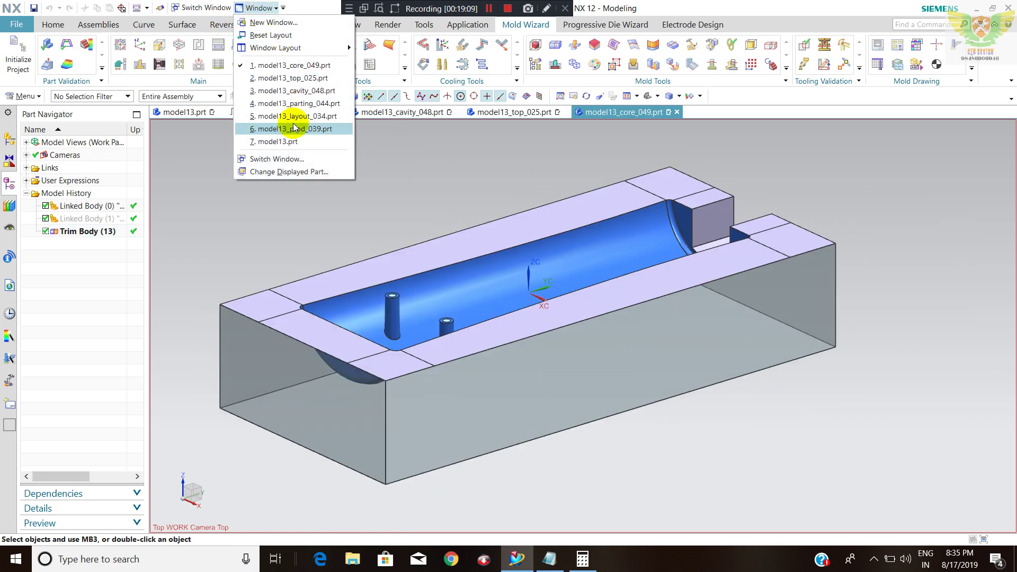
pyautogui.click(292, 78)
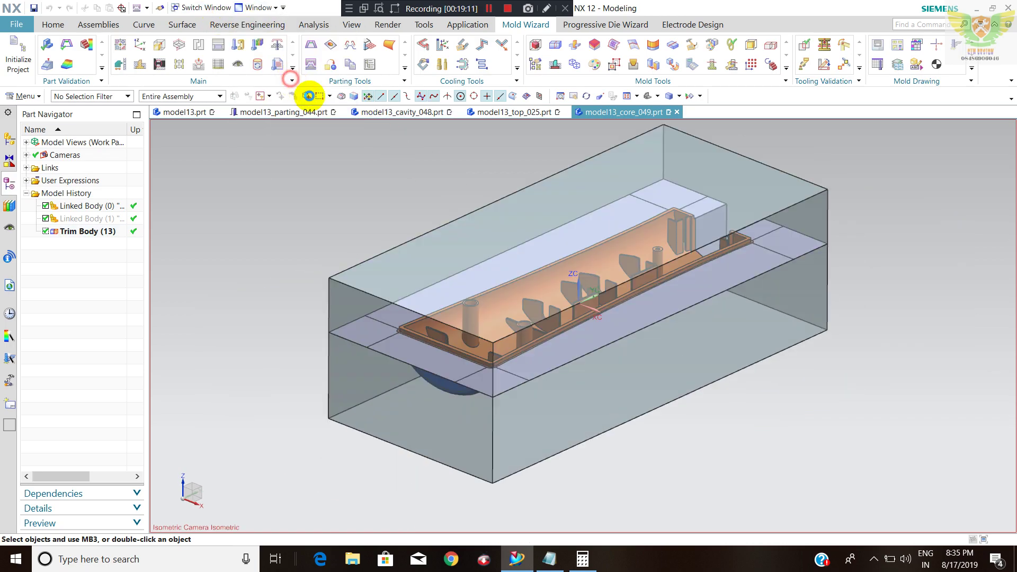
pyautogui.click(10, 139)
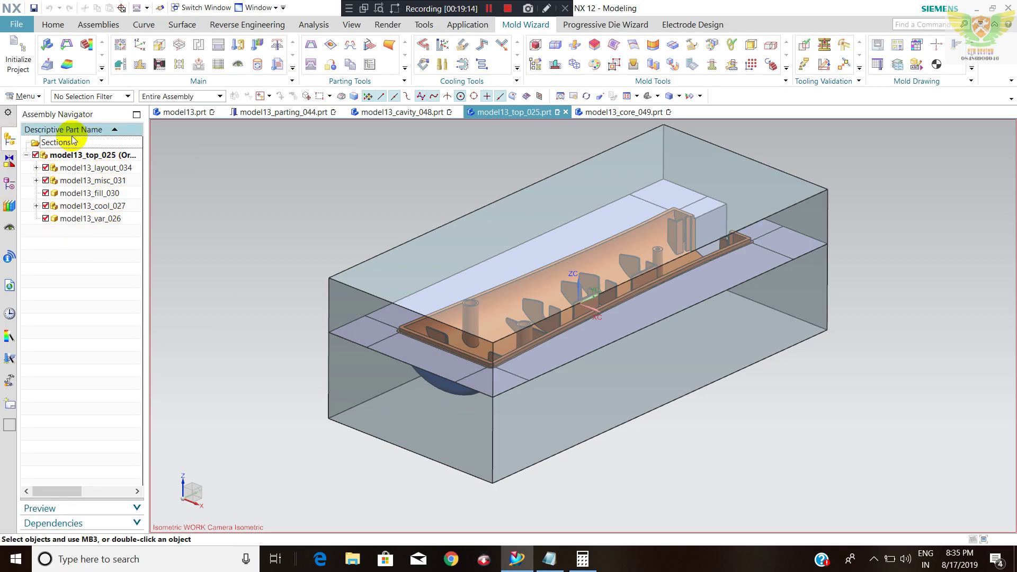
pyautogui.scroll(-3, 288, 211)
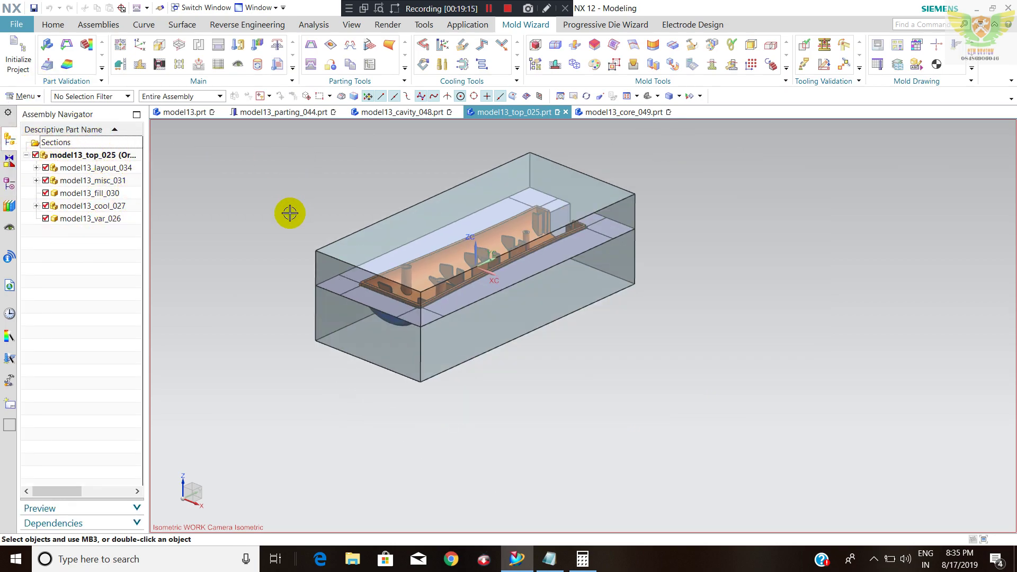
pyautogui.scroll(-2, 295, 184)
pyautogui.scroll(2, 338, 229)
# Rotate and zoom the mold assembly to look from above, then at the cavity block
pyautogui.click(474, 203)
pyautogui.moveTo(475, 204)
pyautogui.mouseDown(button='middle')
pyautogui.moveTo(472, 145)
pyautogui.moveTo(454, 195)
pyautogui.moveTo(423, 235)
pyautogui.moveTo(457, 219)
pyautogui.mouseUp(button='middle')
pyautogui.scroll(3, 422, 235)
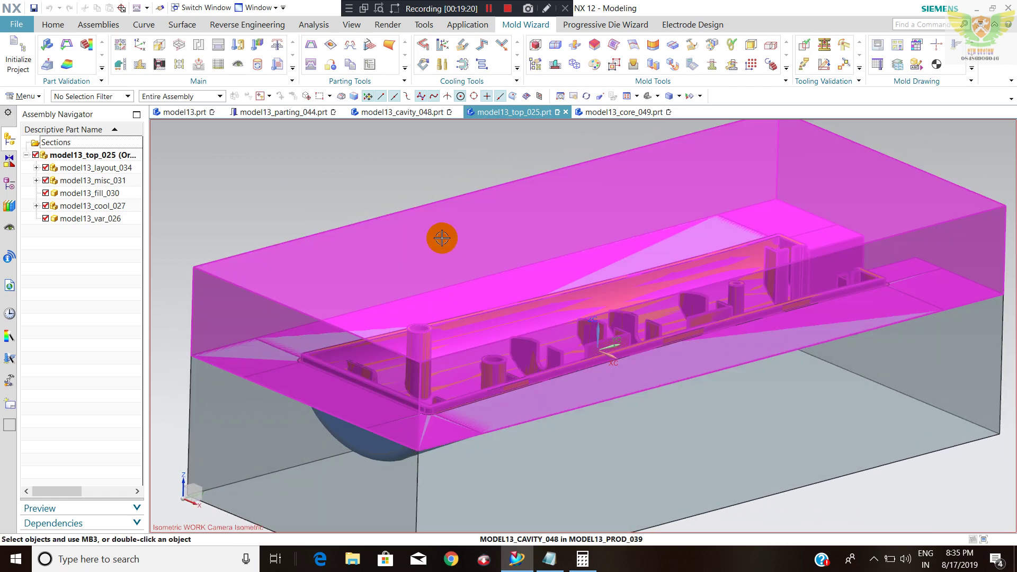
pyautogui.scroll(-2, 442, 236)
pyautogui.scroll(-2, 454, 243)
pyautogui.scroll(-1, 466, 274)
pyautogui.moveTo(466, 274); pyautogui.dragTo(463, 289, button='middle')
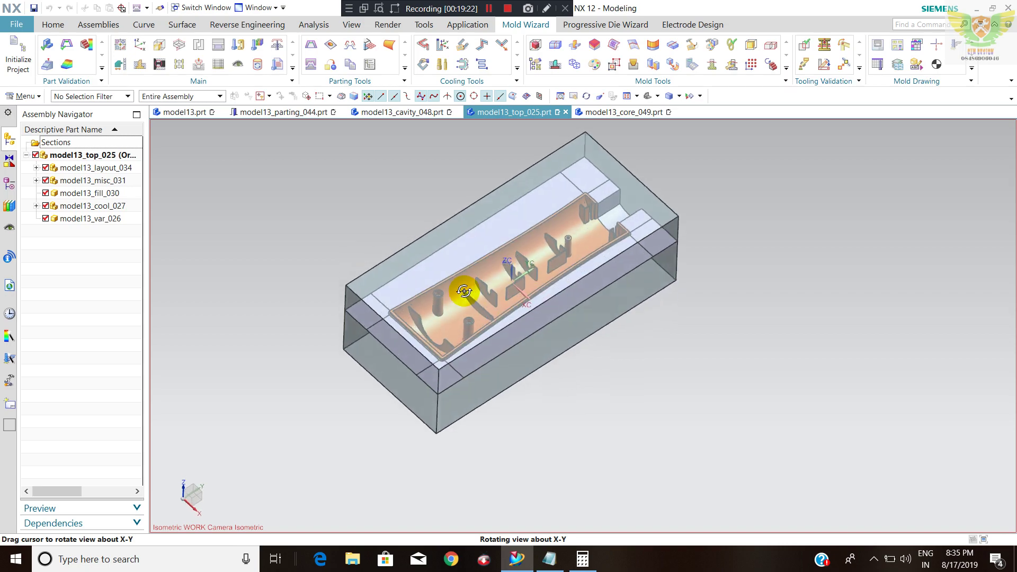
pyautogui.scroll(-2, 472, 262)
pyautogui.moveTo(481, 253)
pyautogui.mouseDown(button='middle')
pyautogui.moveTo(484, 228)
pyautogui.moveTo(520, 224)
pyautogui.mouseUp(button='middle')
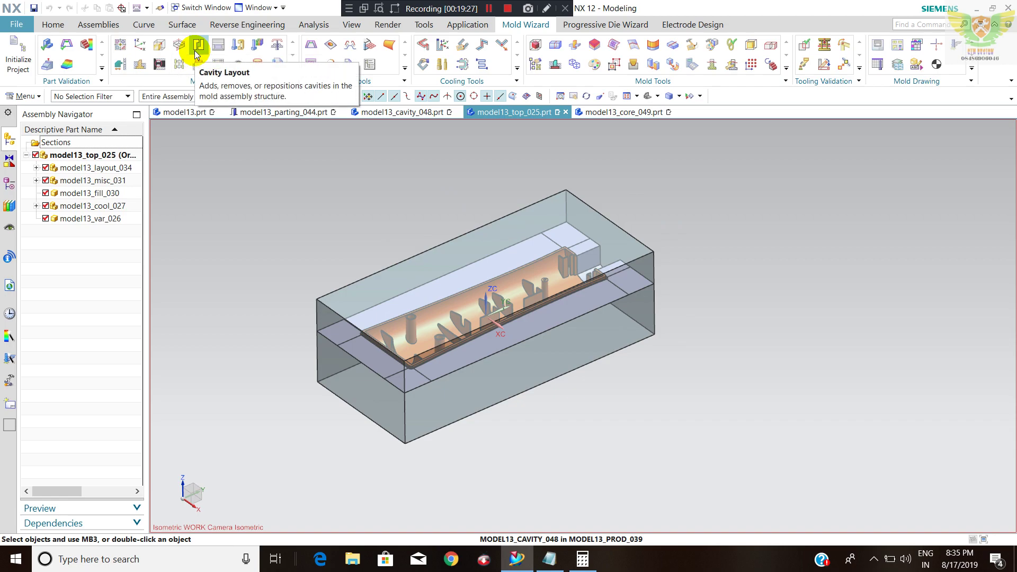
pyautogui.click(198, 45)
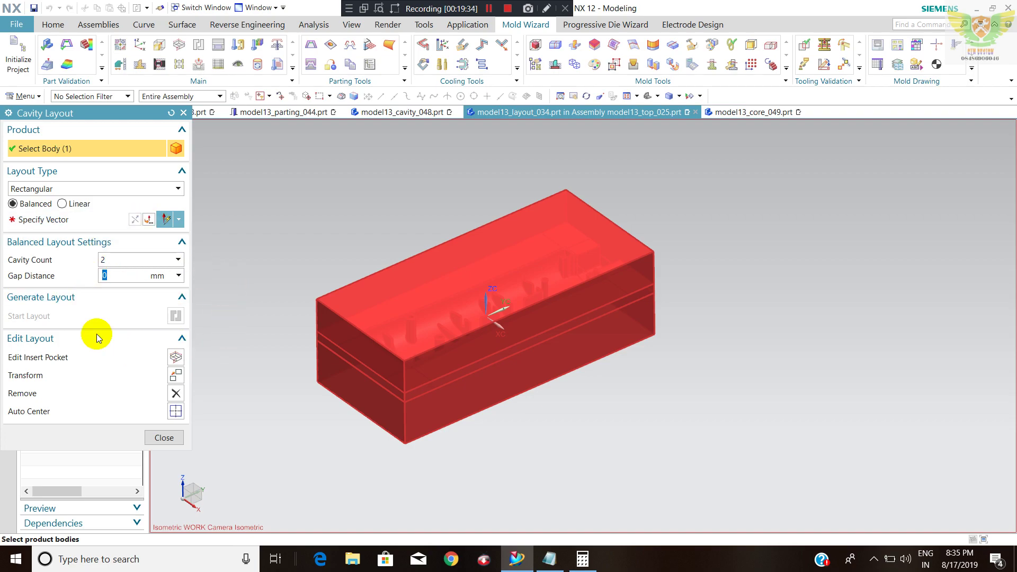
pyautogui.click(162, 438)
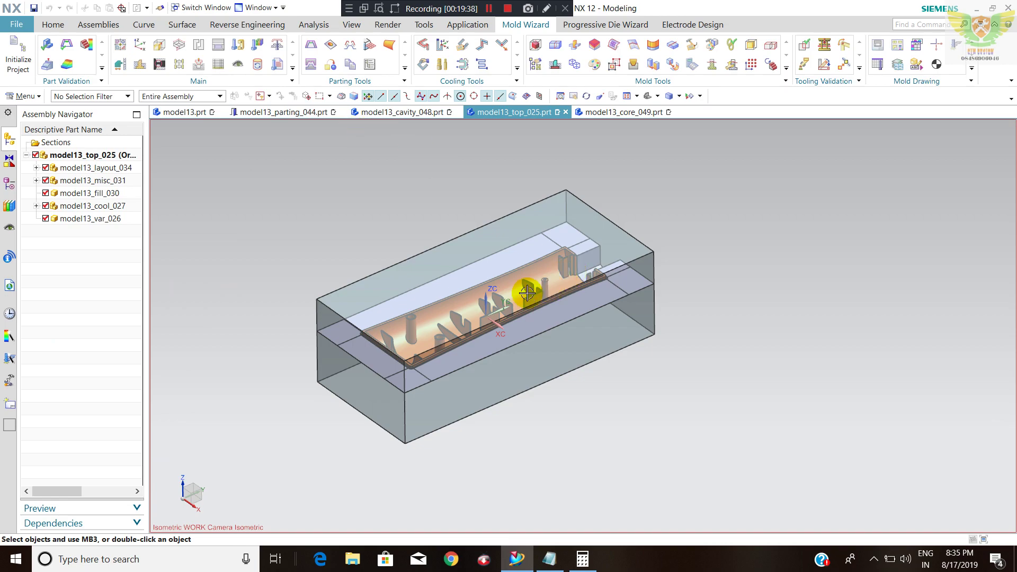
pyautogui.scroll(3, 527, 293)
pyautogui.scroll(-4, 257, 332)
pyautogui.scroll(4, 391, 284)
pyautogui.scroll(-2, 404, 284)
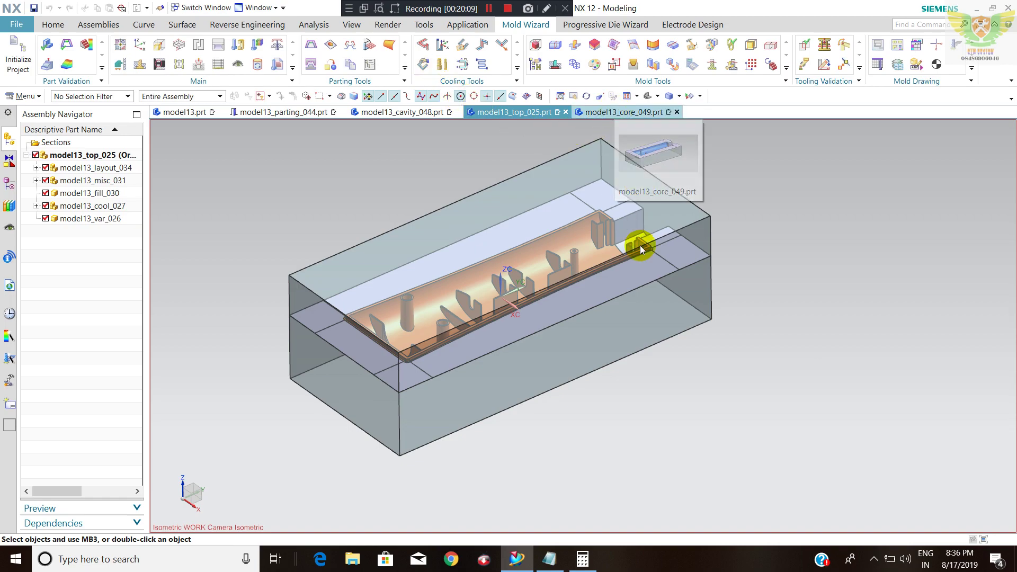
# Step through the parting_044, cavity_048 and top_025 tabs to reach core_049
pyautogui.click(284, 112)
pyautogui.click(404, 112)
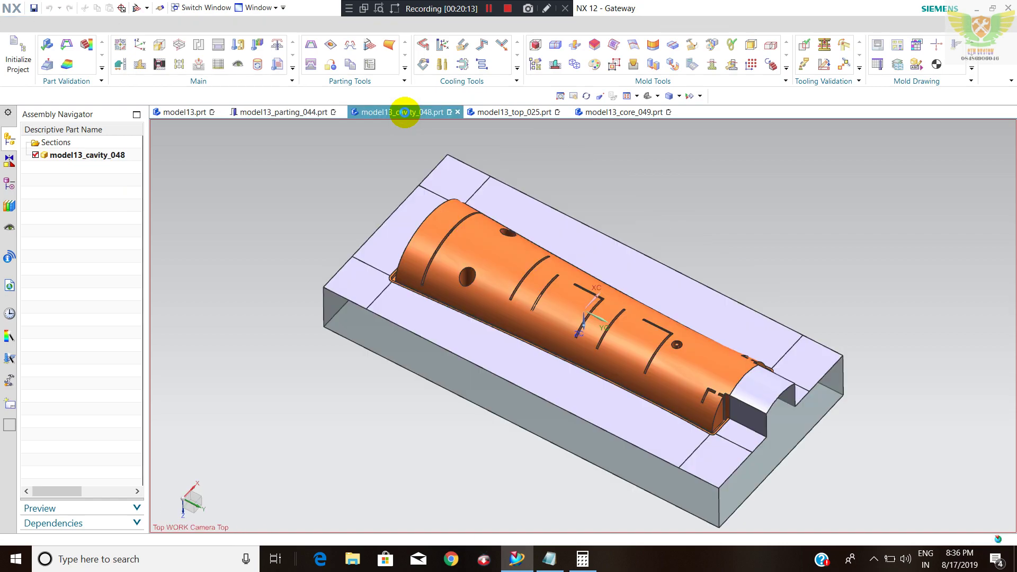
pyautogui.click(510, 112)
pyautogui.click(600, 113)
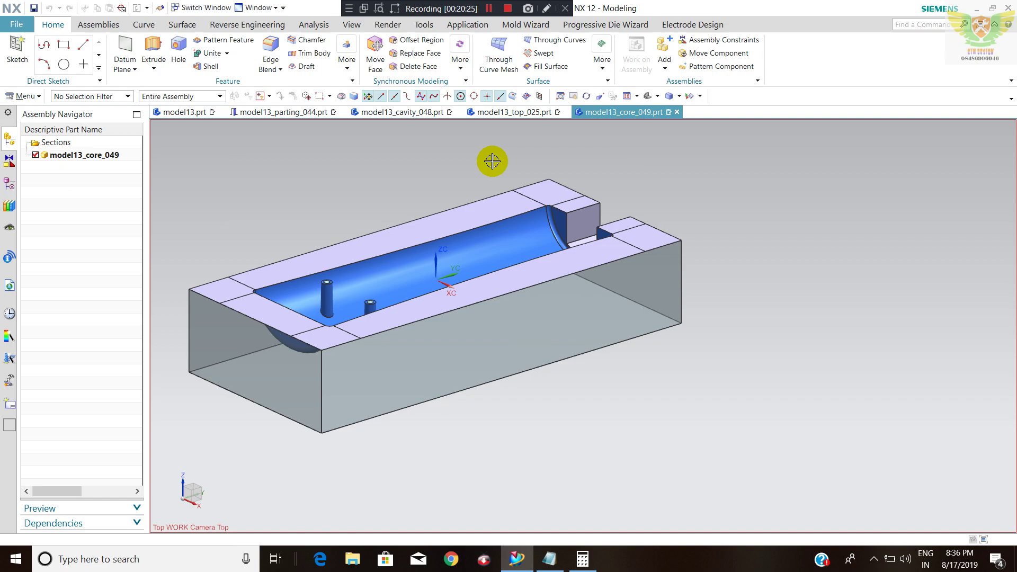
# Tilt and zoom the core block to a top view, dismissing the antivirus notification
pyautogui.moveTo(481, 279)
pyautogui.mouseDown(button='middle')
pyautogui.moveTo(487, 286)
pyautogui.moveTo(471, 284)
pyautogui.mouseUp(button='middle')
pyautogui.scroll(3, 486, 286)
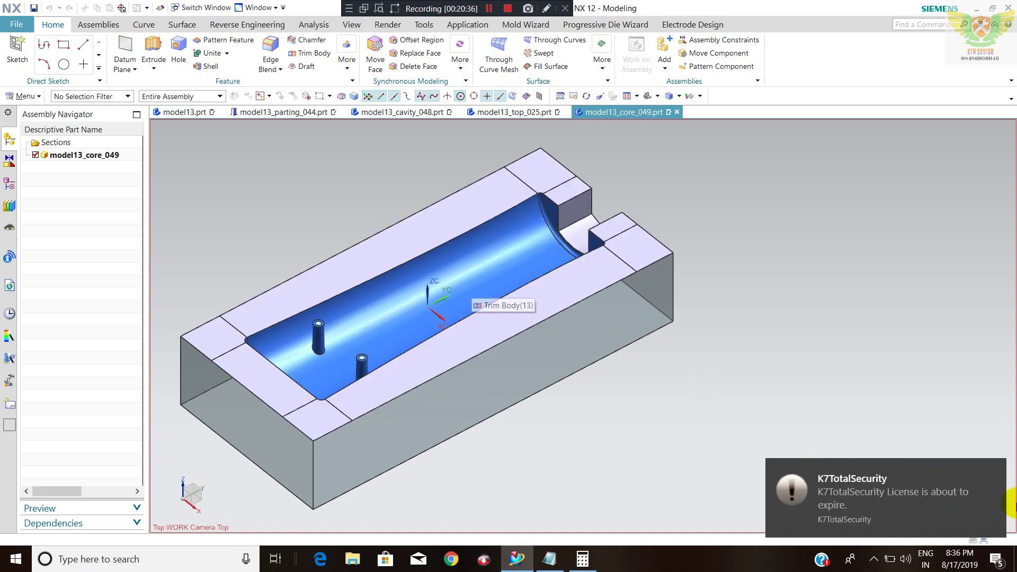
pyautogui.click(992, 477)
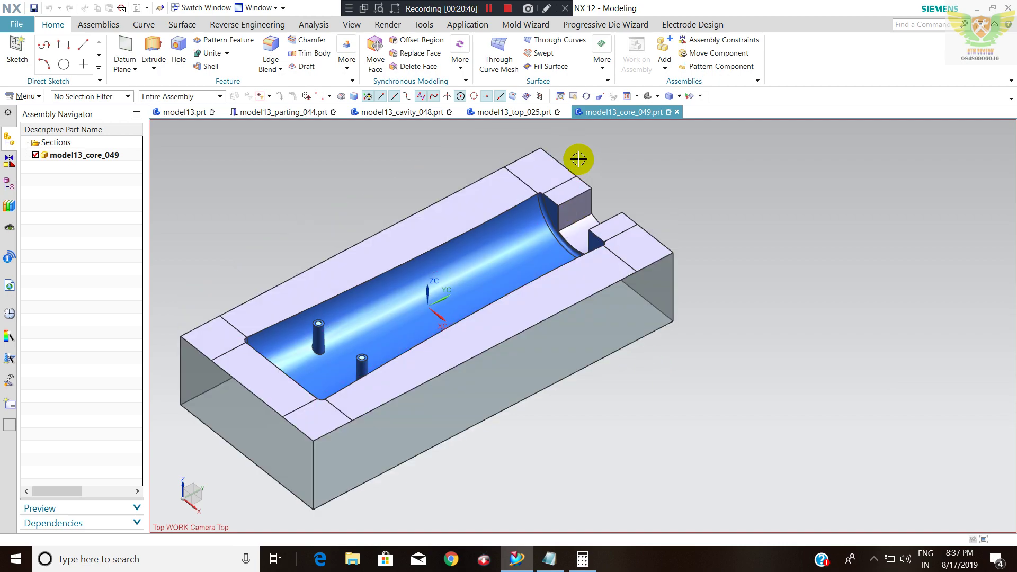
pyautogui.scroll(3, 654, 198)
pyautogui.scroll(-2, 646, 217)
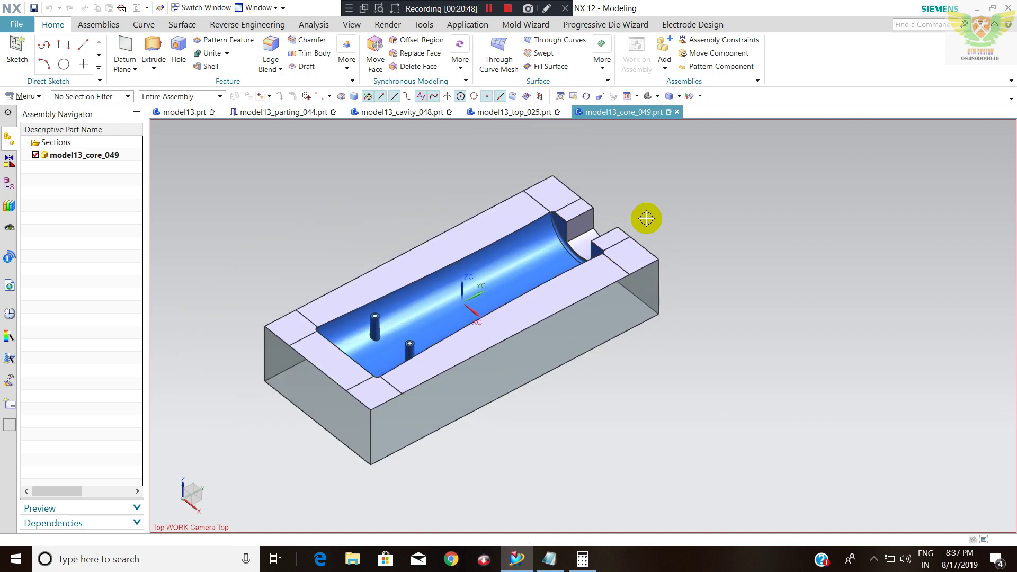